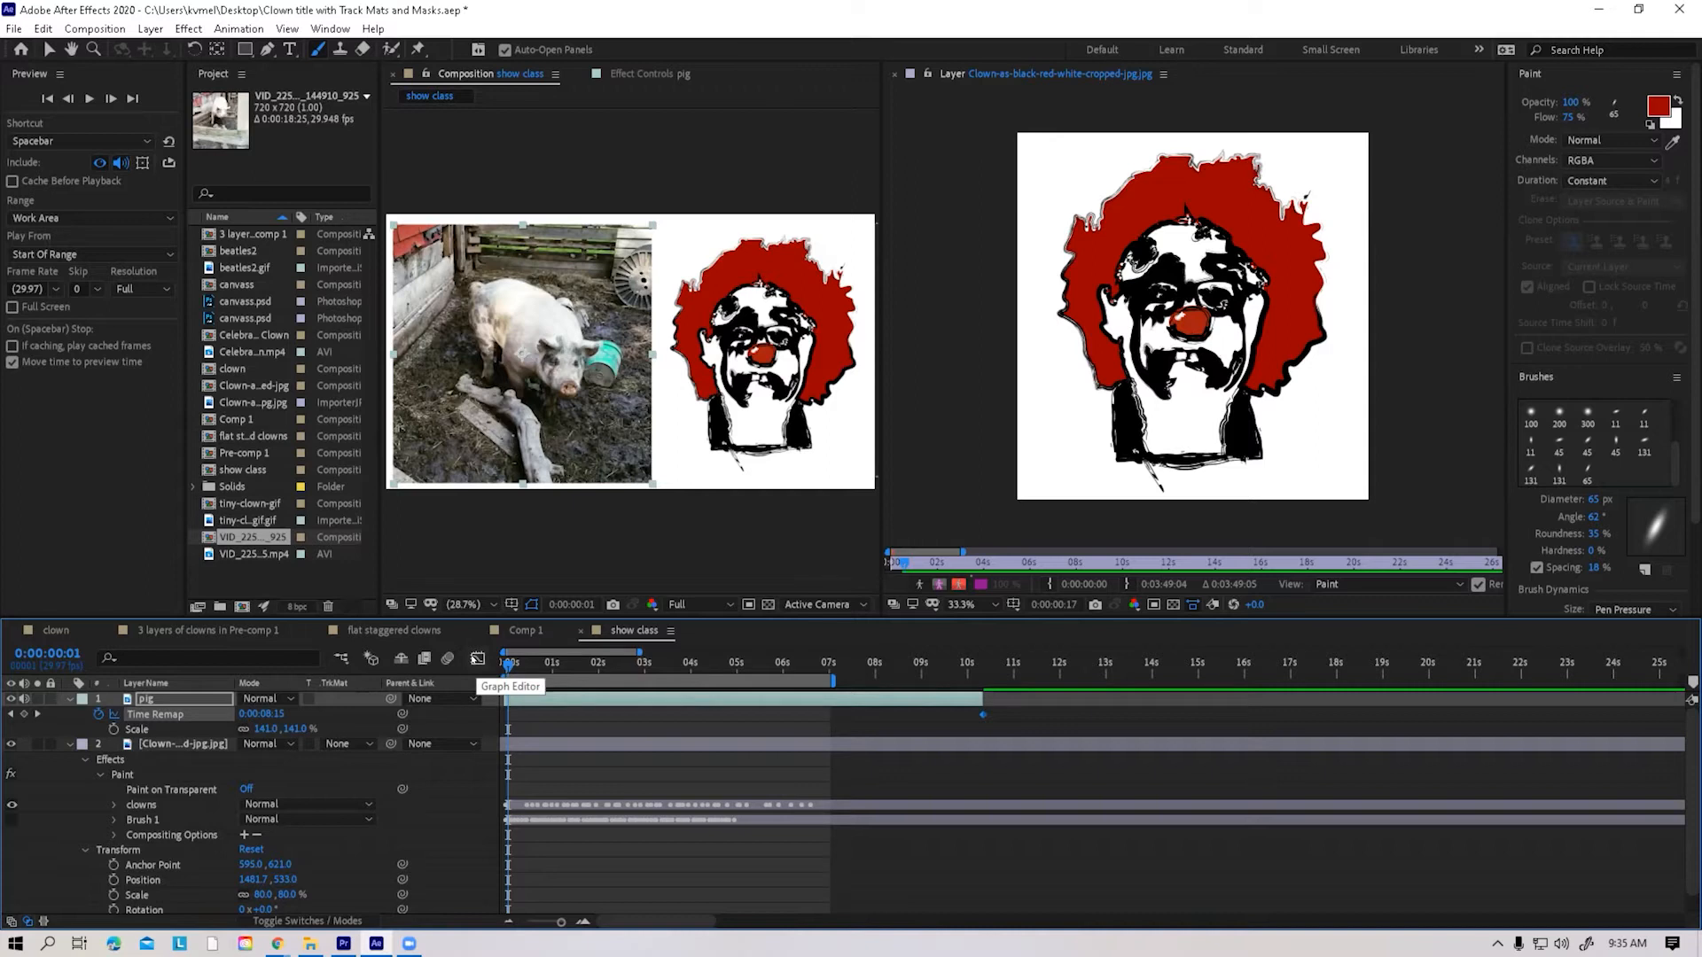
Show the pig layer's Time Remap curve in the Graph Editor and extend the work area to about 15 seconds
left_click(478, 659)
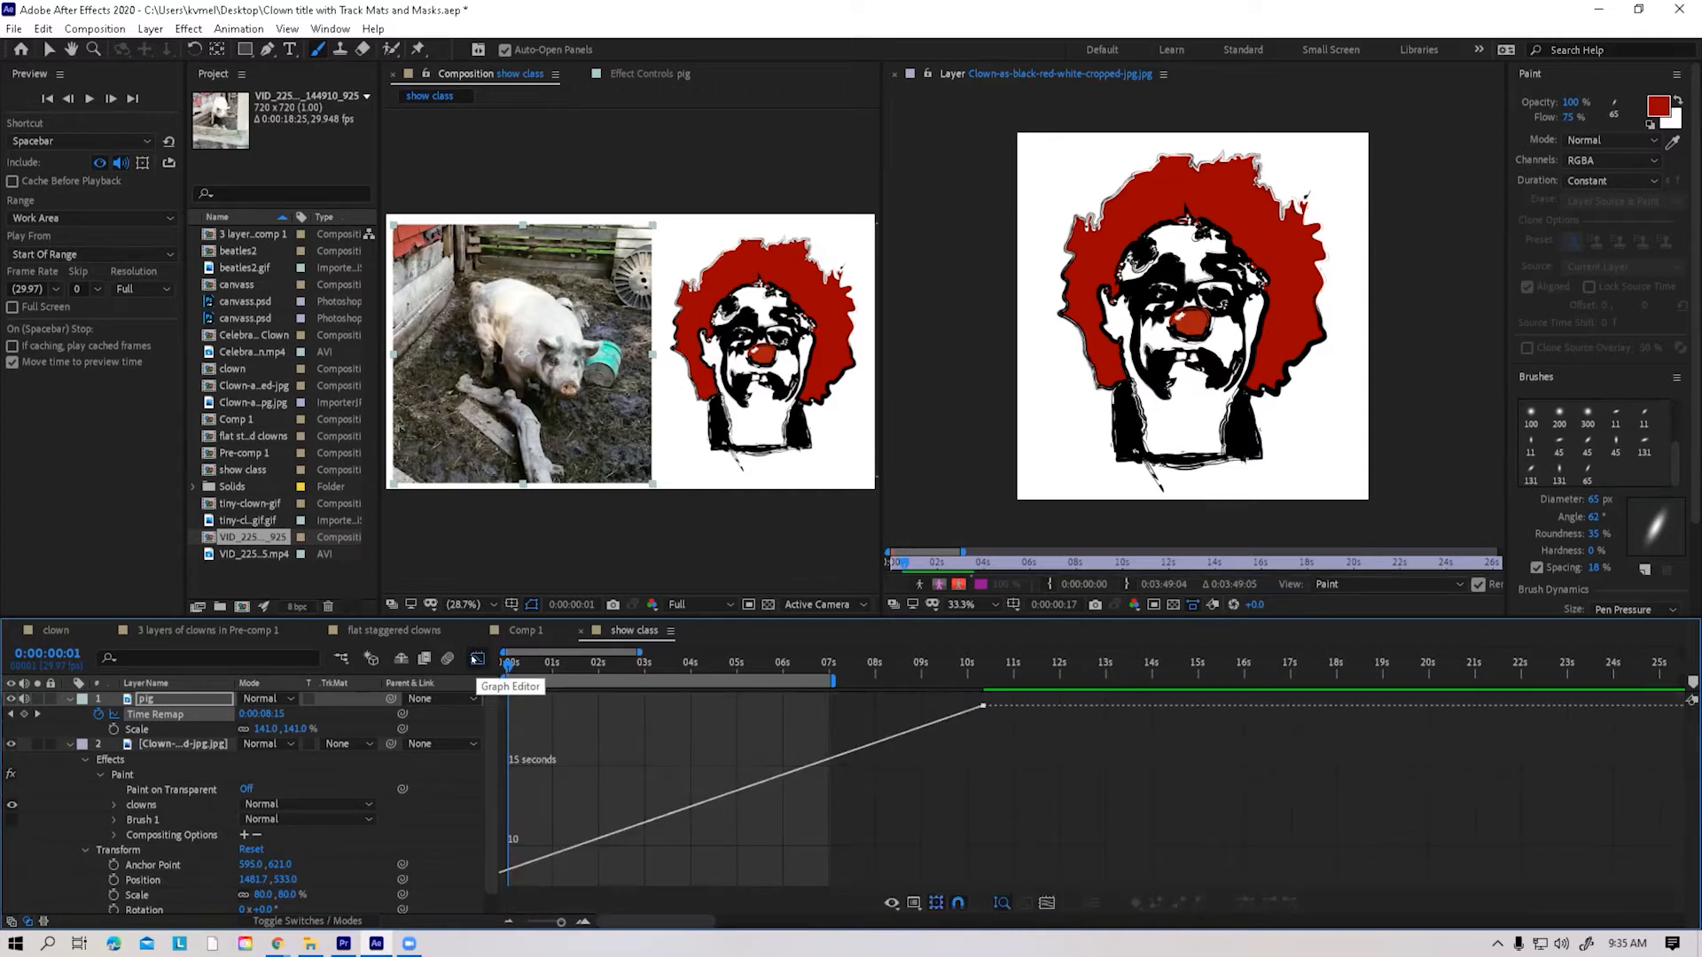
mouse_move(528, 661)
left_mouse_down()
mouse_move(554, 667)
mouse_move(512, 671)
mouse_move(875, 665)
mouse_move(952, 687)
left_mouse_up()
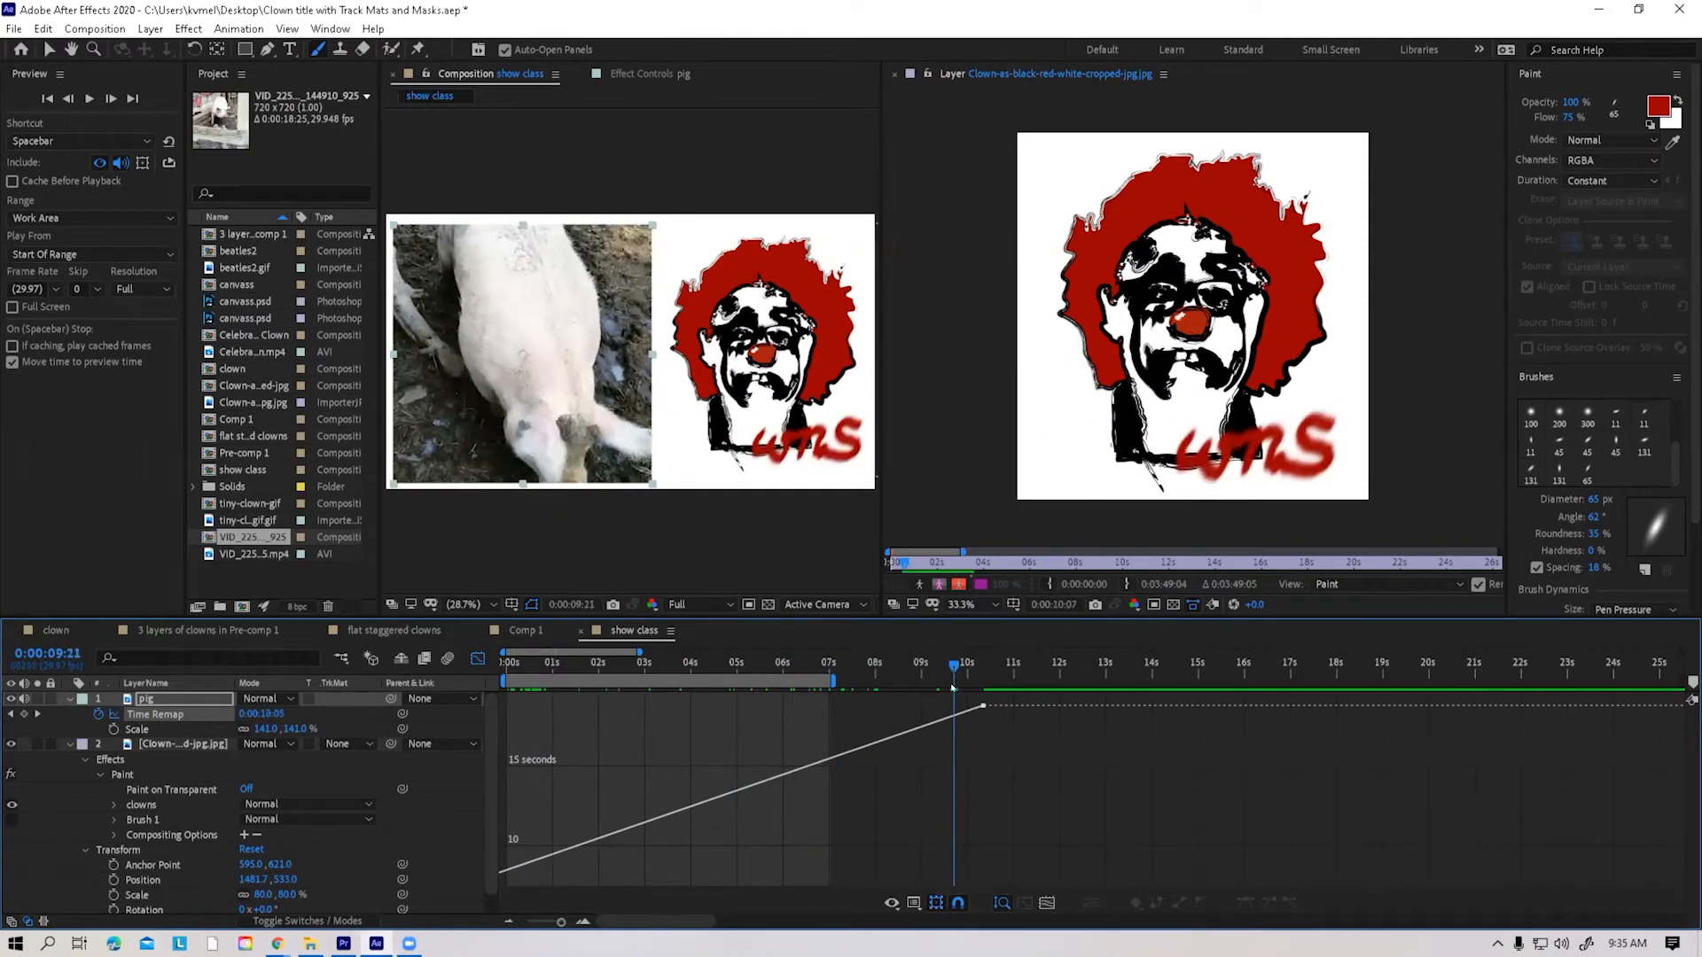
left_click_drag(831, 679, 1197, 714)
Add Time Remap keyframes at 0:00:00:23 and about 2 seconds with the Pen tool, levelling the second with the first to create a hold
left_click(567, 667)
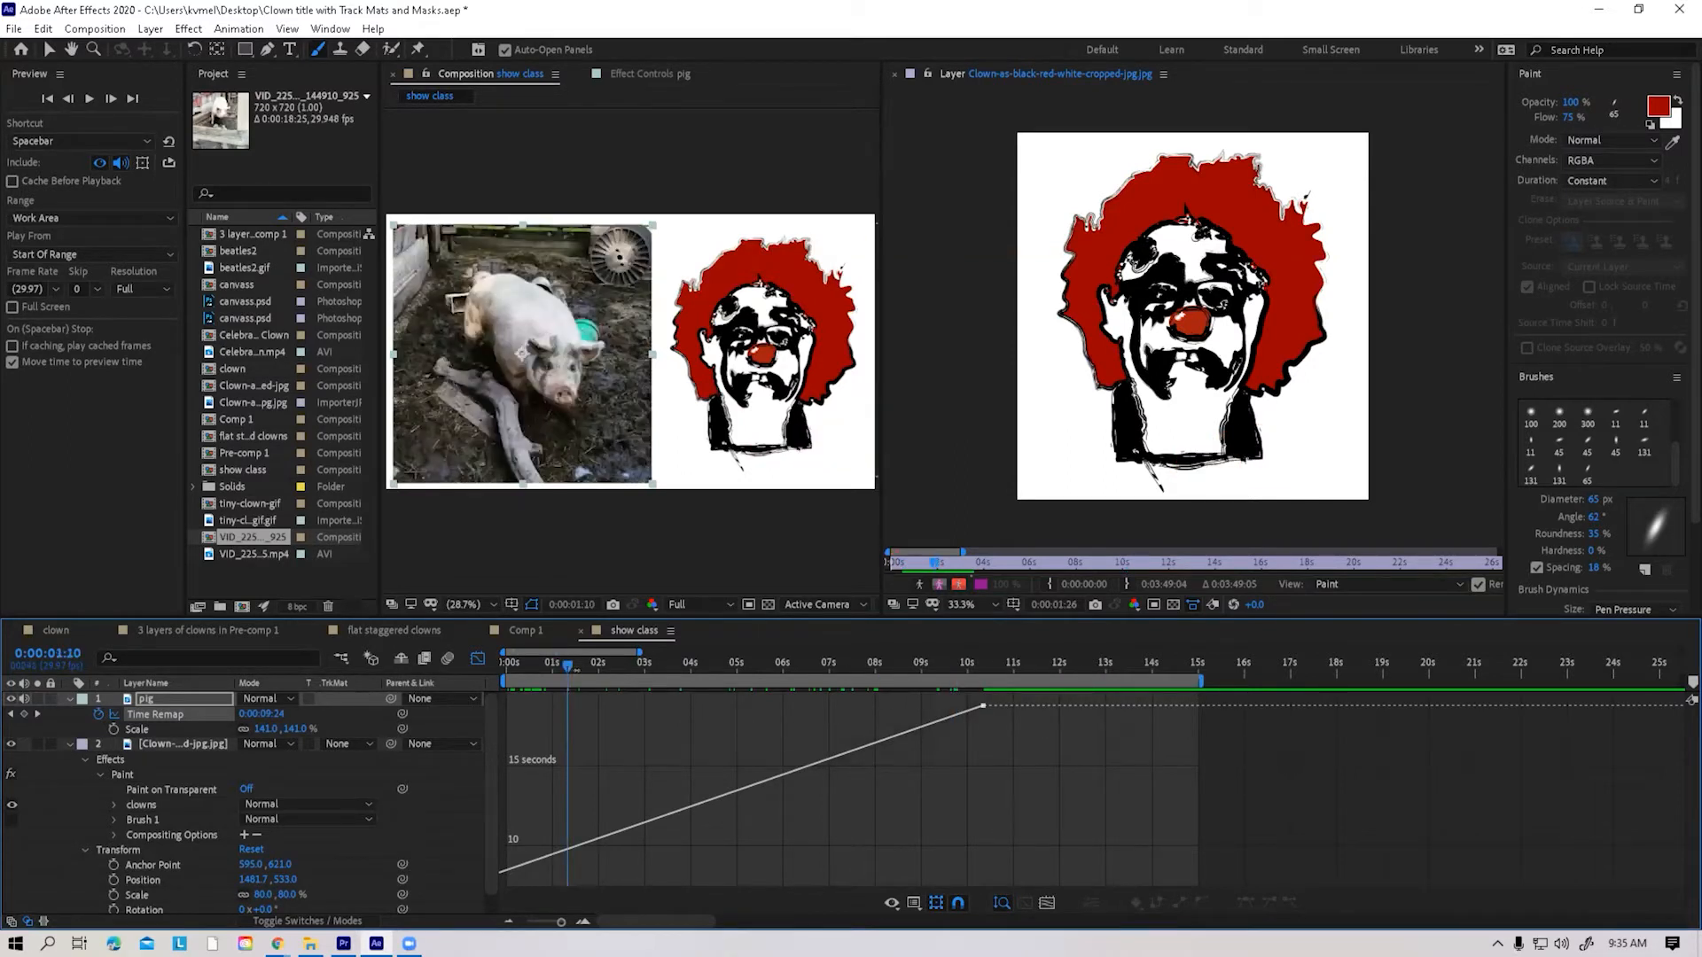
left_click(541, 666)
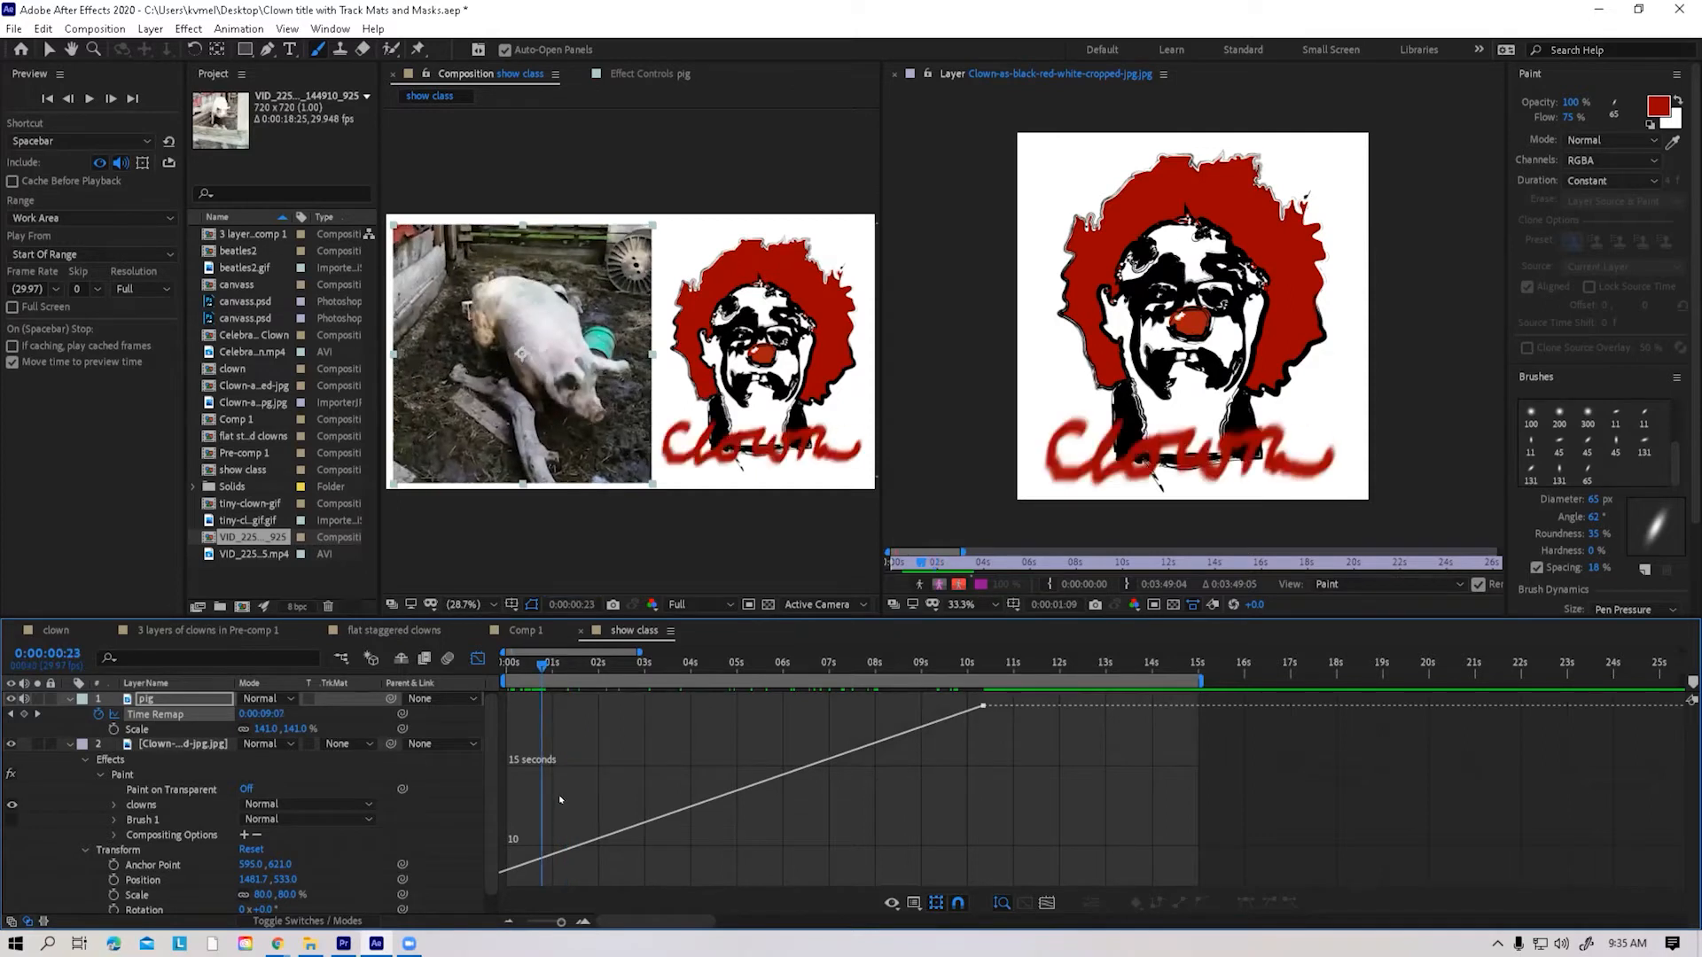
mouse_move(541, 856)
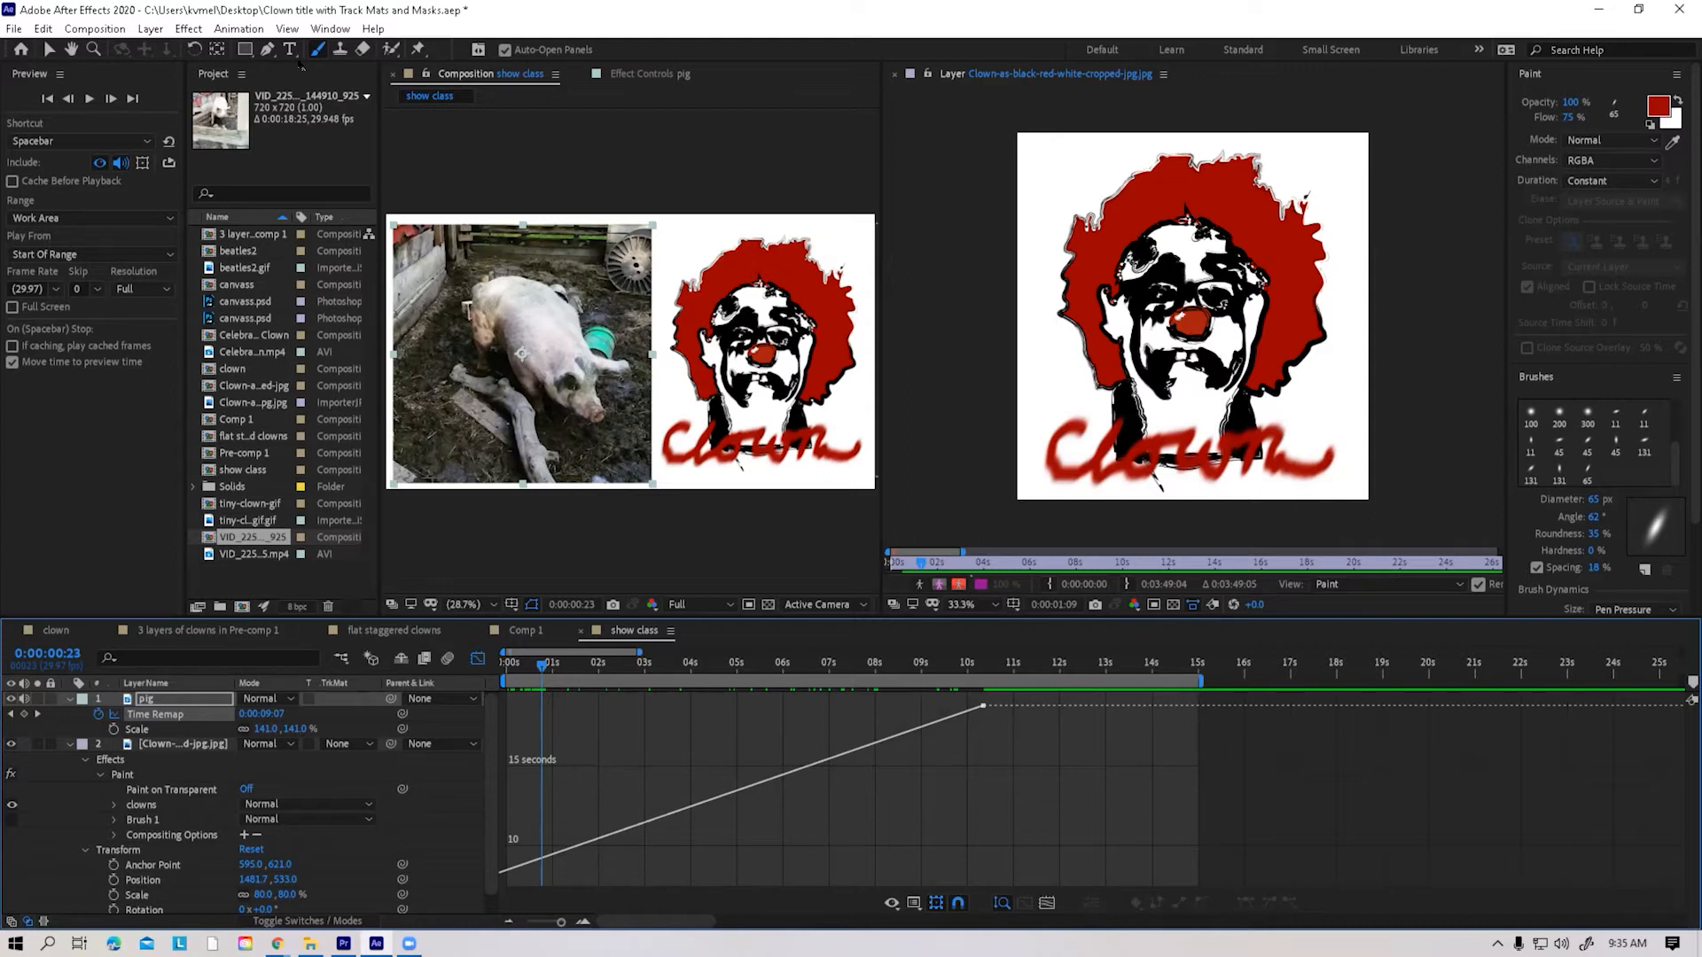
left_click(267, 49)
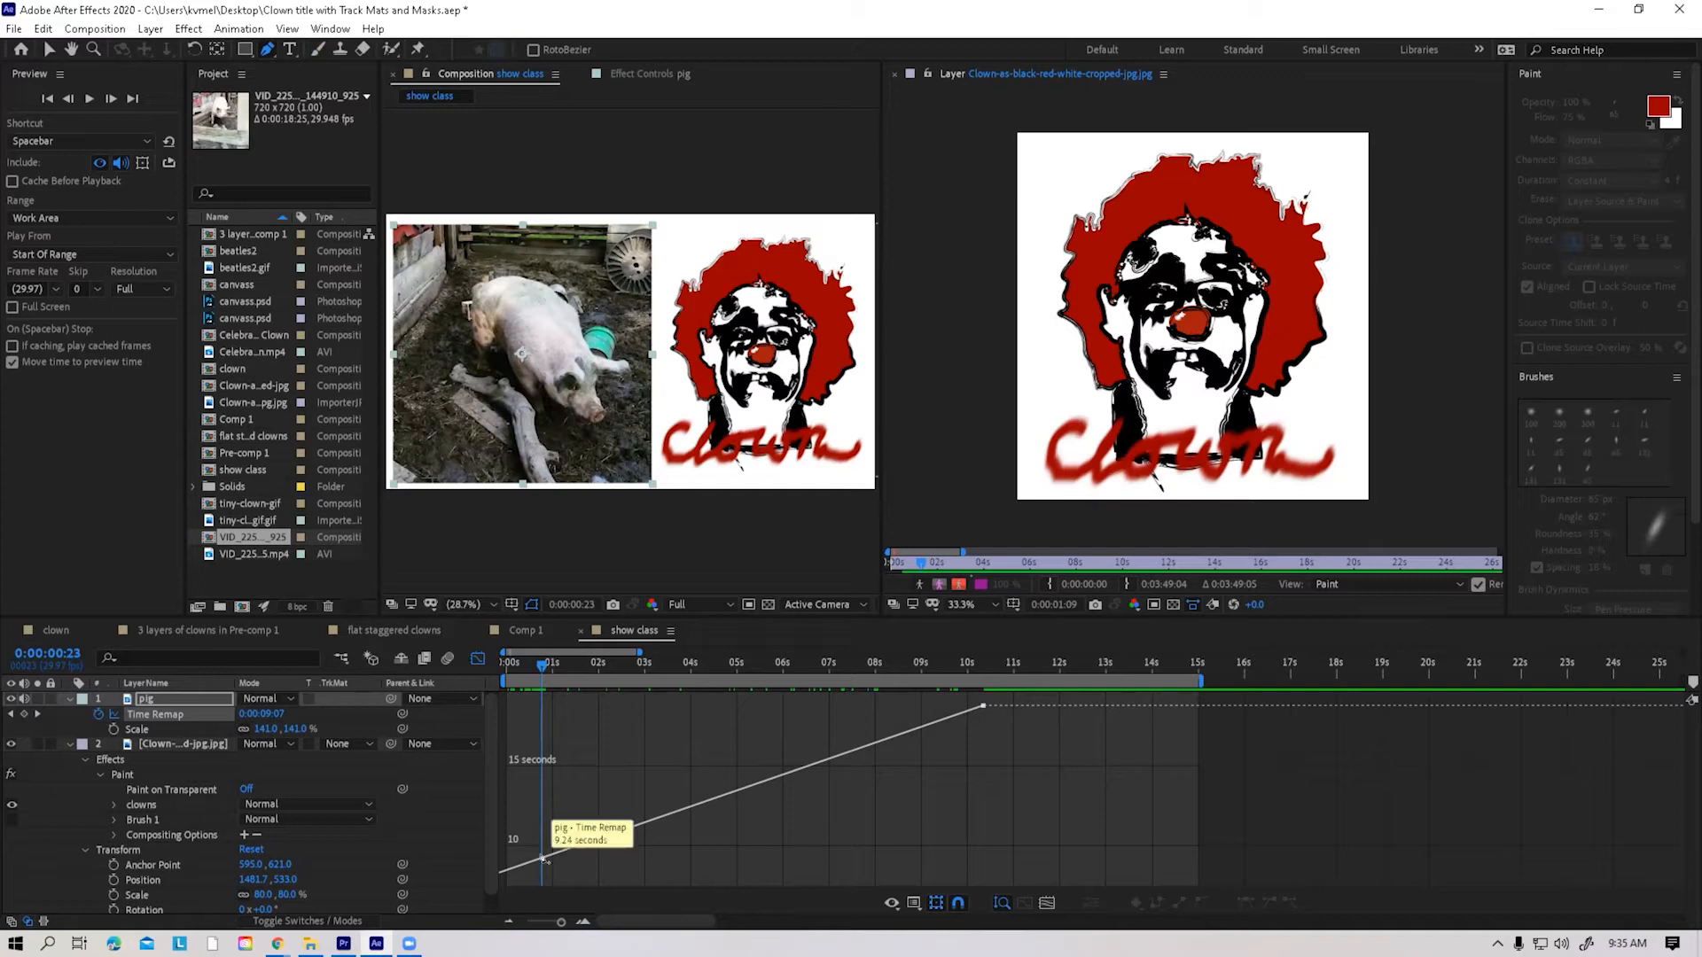
left_click(544, 858)
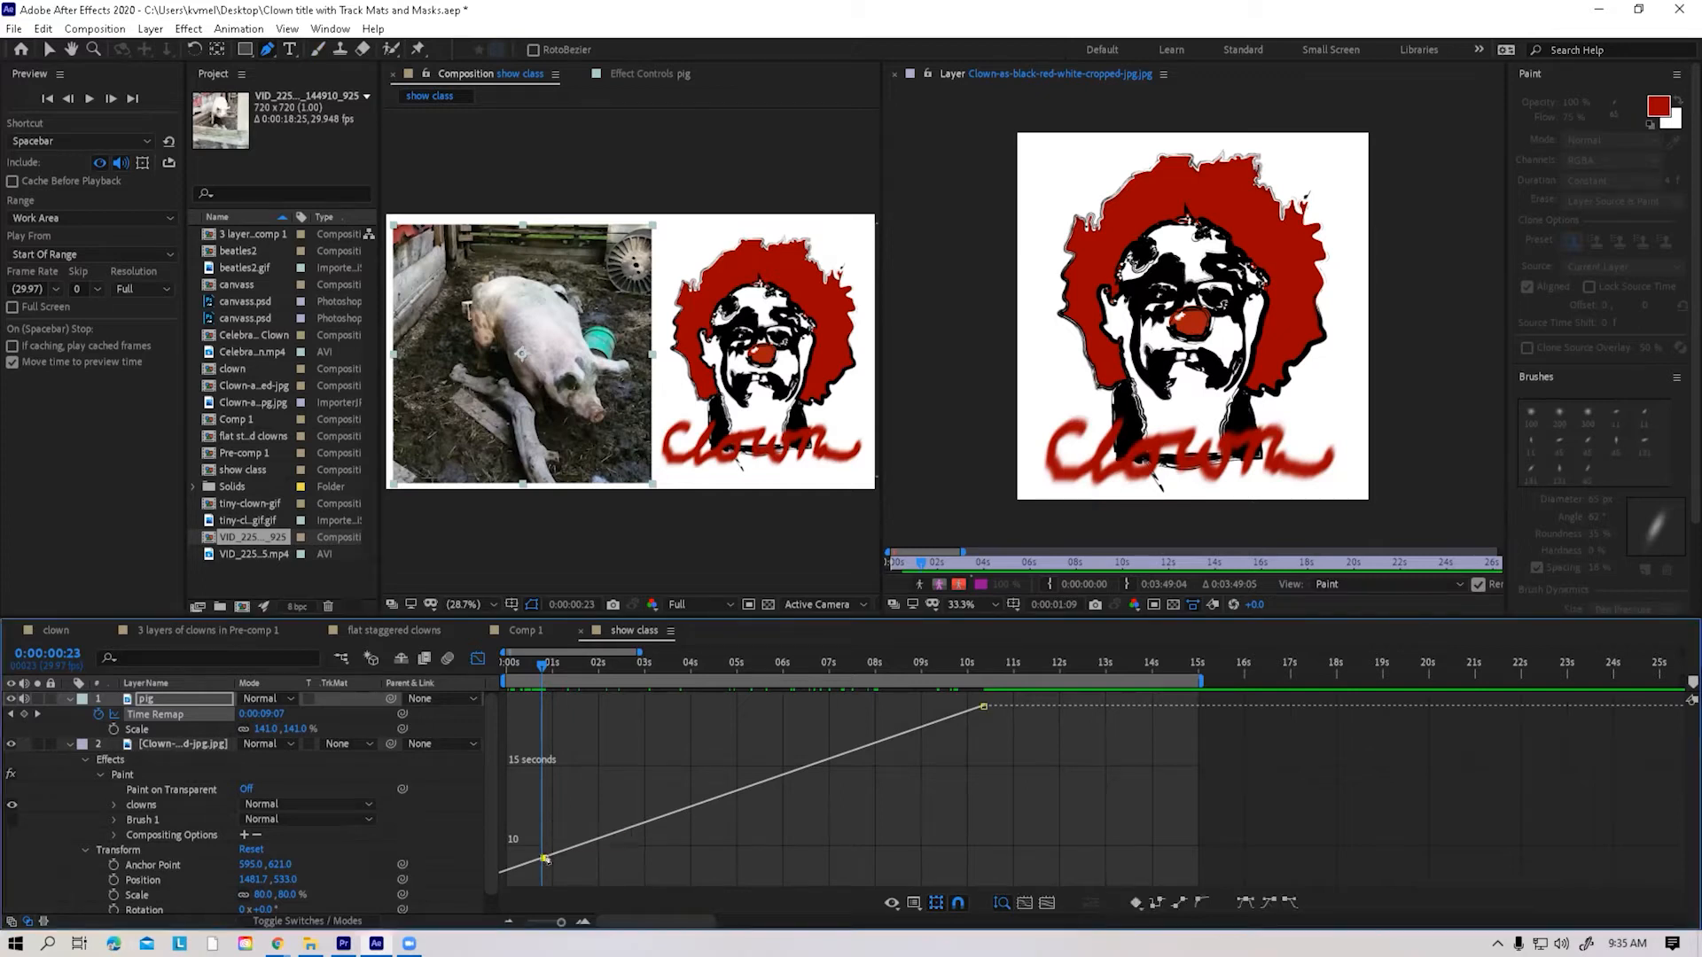
left_click(592, 842)
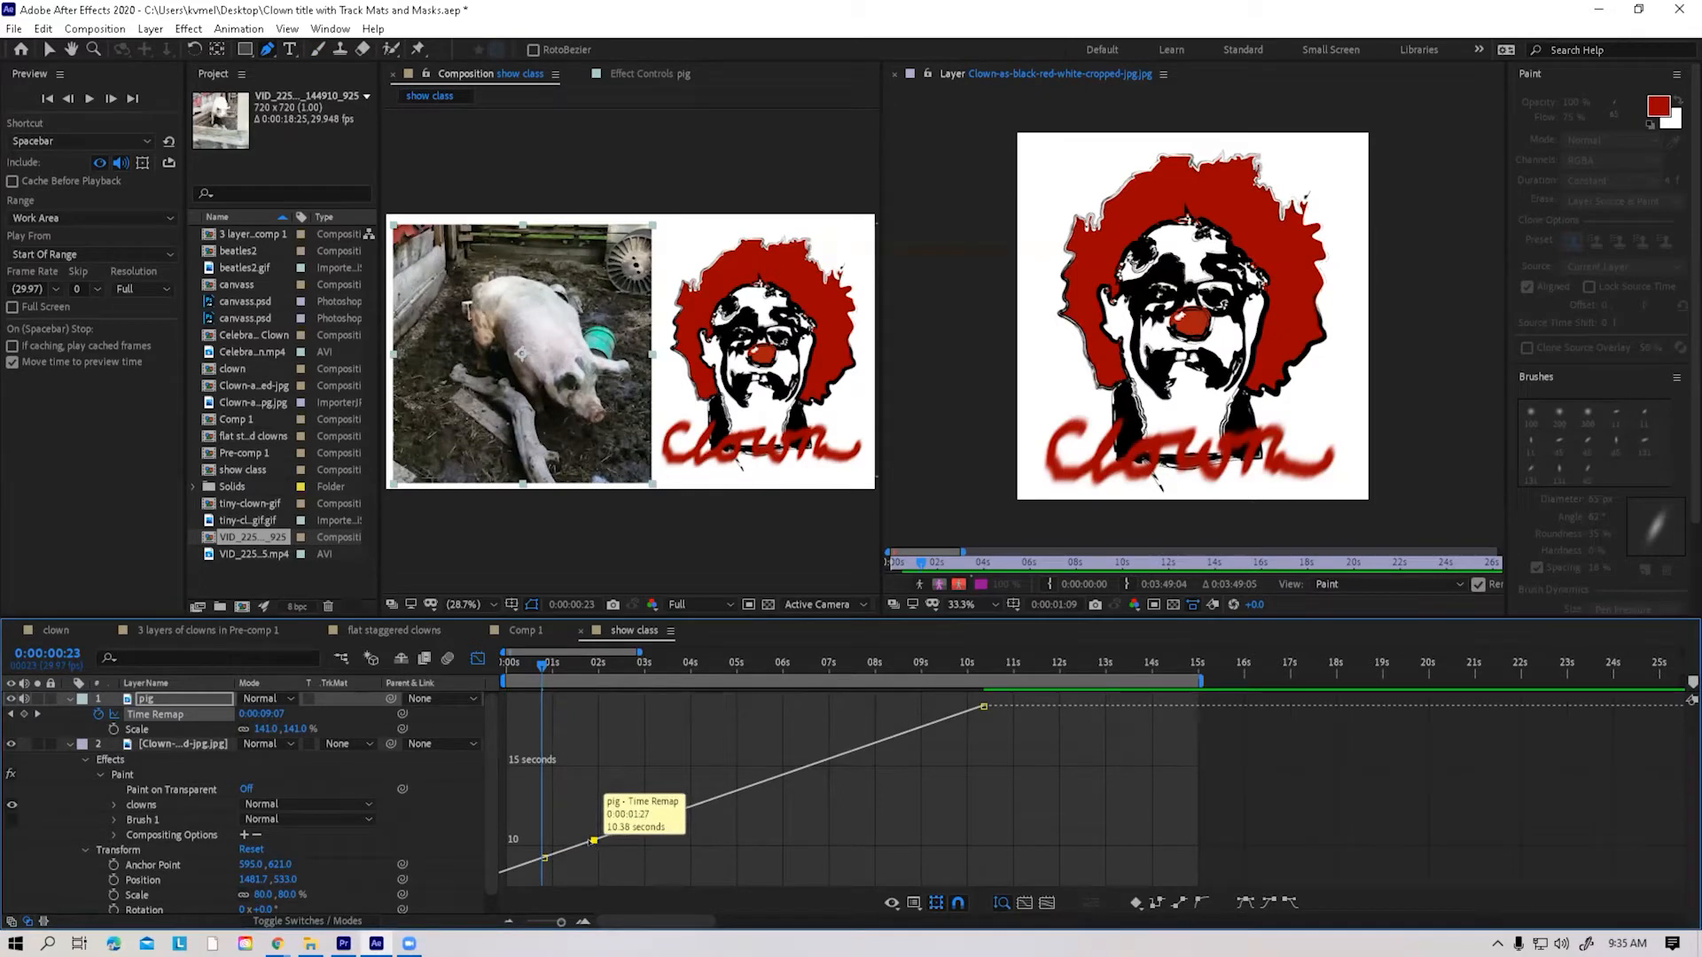
left_click_drag(593, 840, 597, 858)
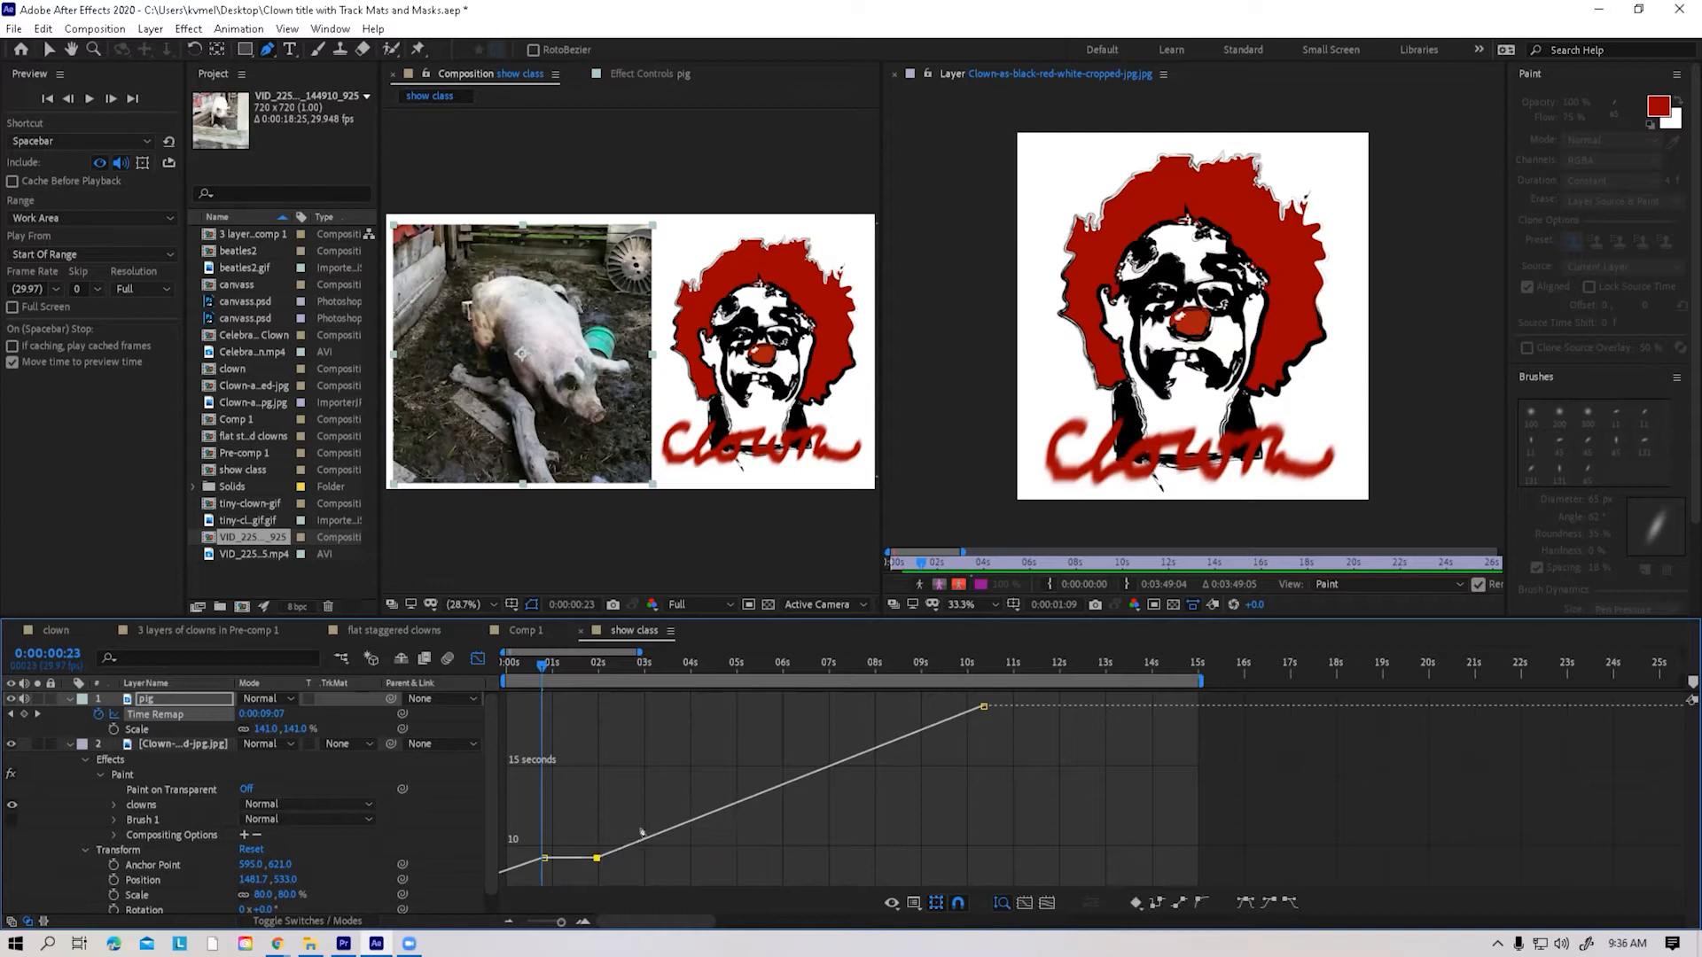
Add a raised Time Remap keyframe at about 2.2 seconds and a lowered one at about 3 seconds to speed up and reverse the footage
left_click(646, 839)
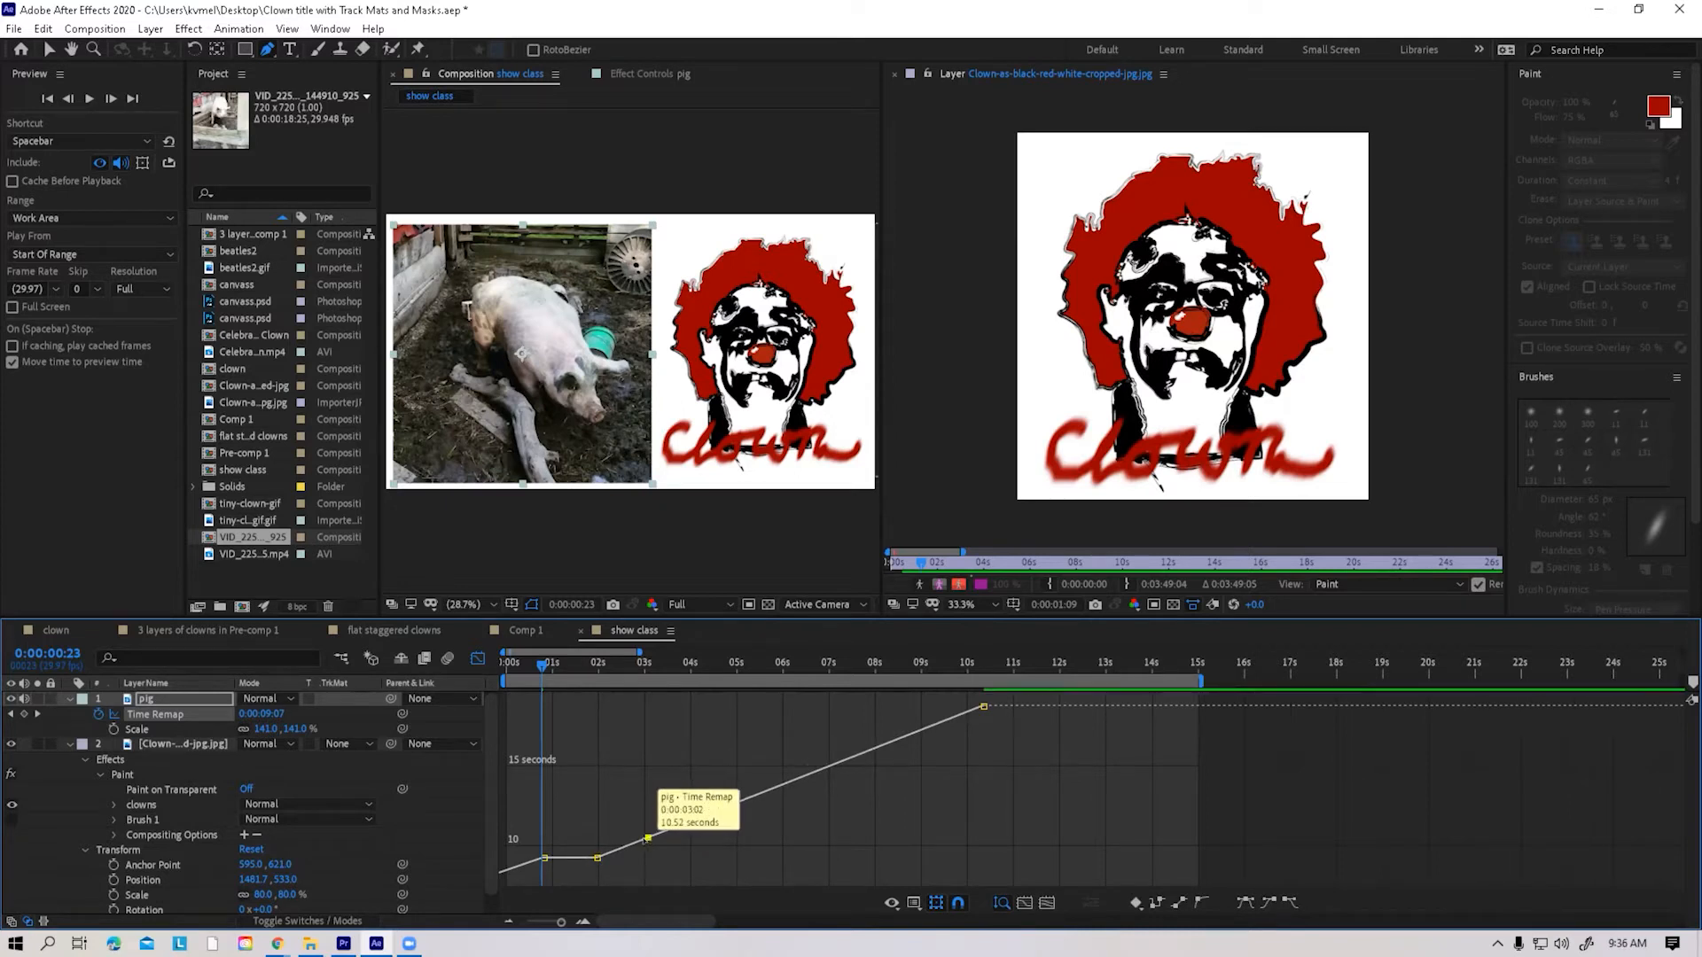
left_click_drag(644, 834, 607, 814)
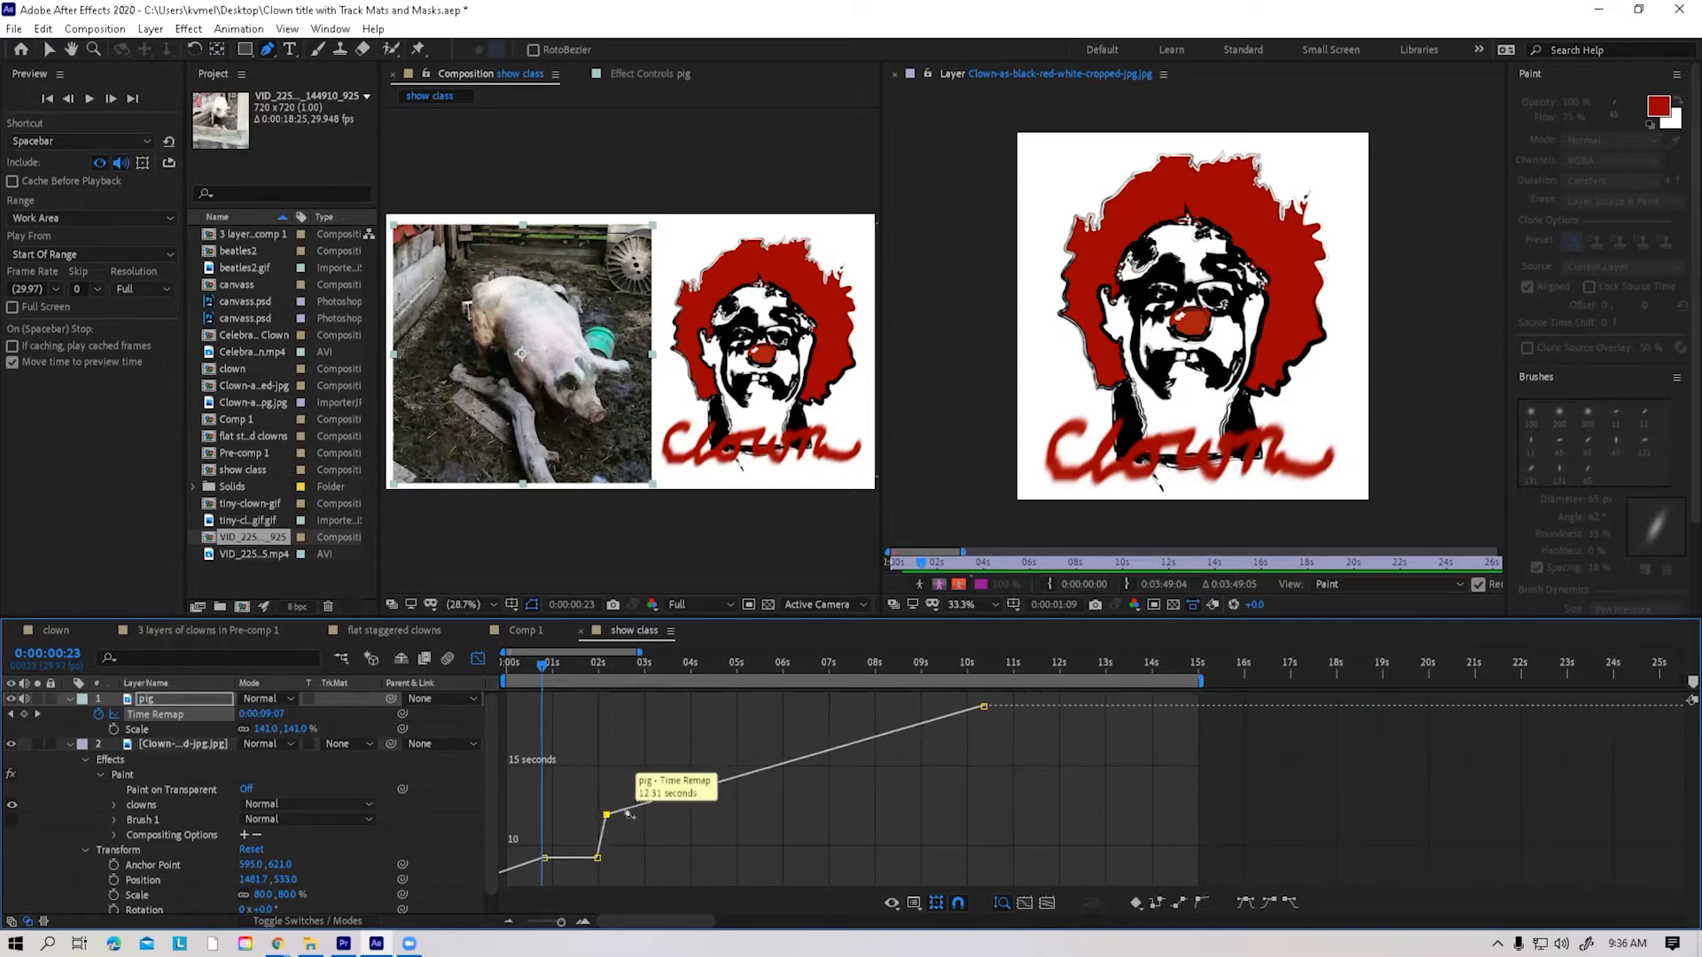
left_click(626, 810)
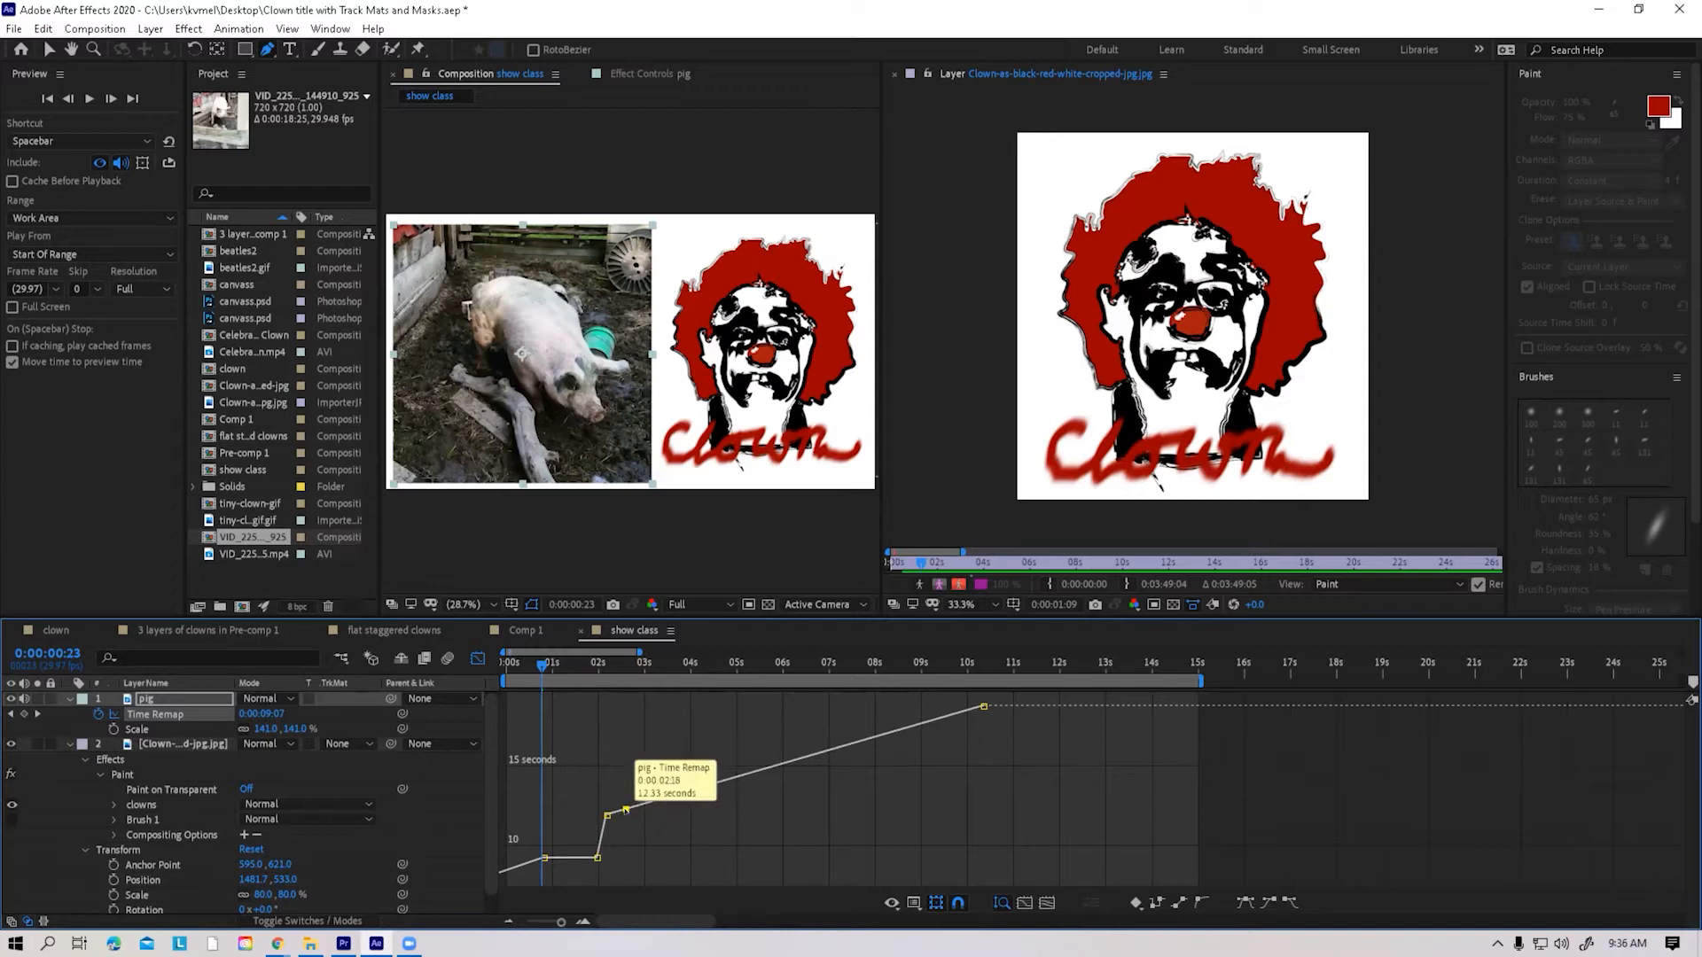
left_click_drag(626, 813, 633, 890)
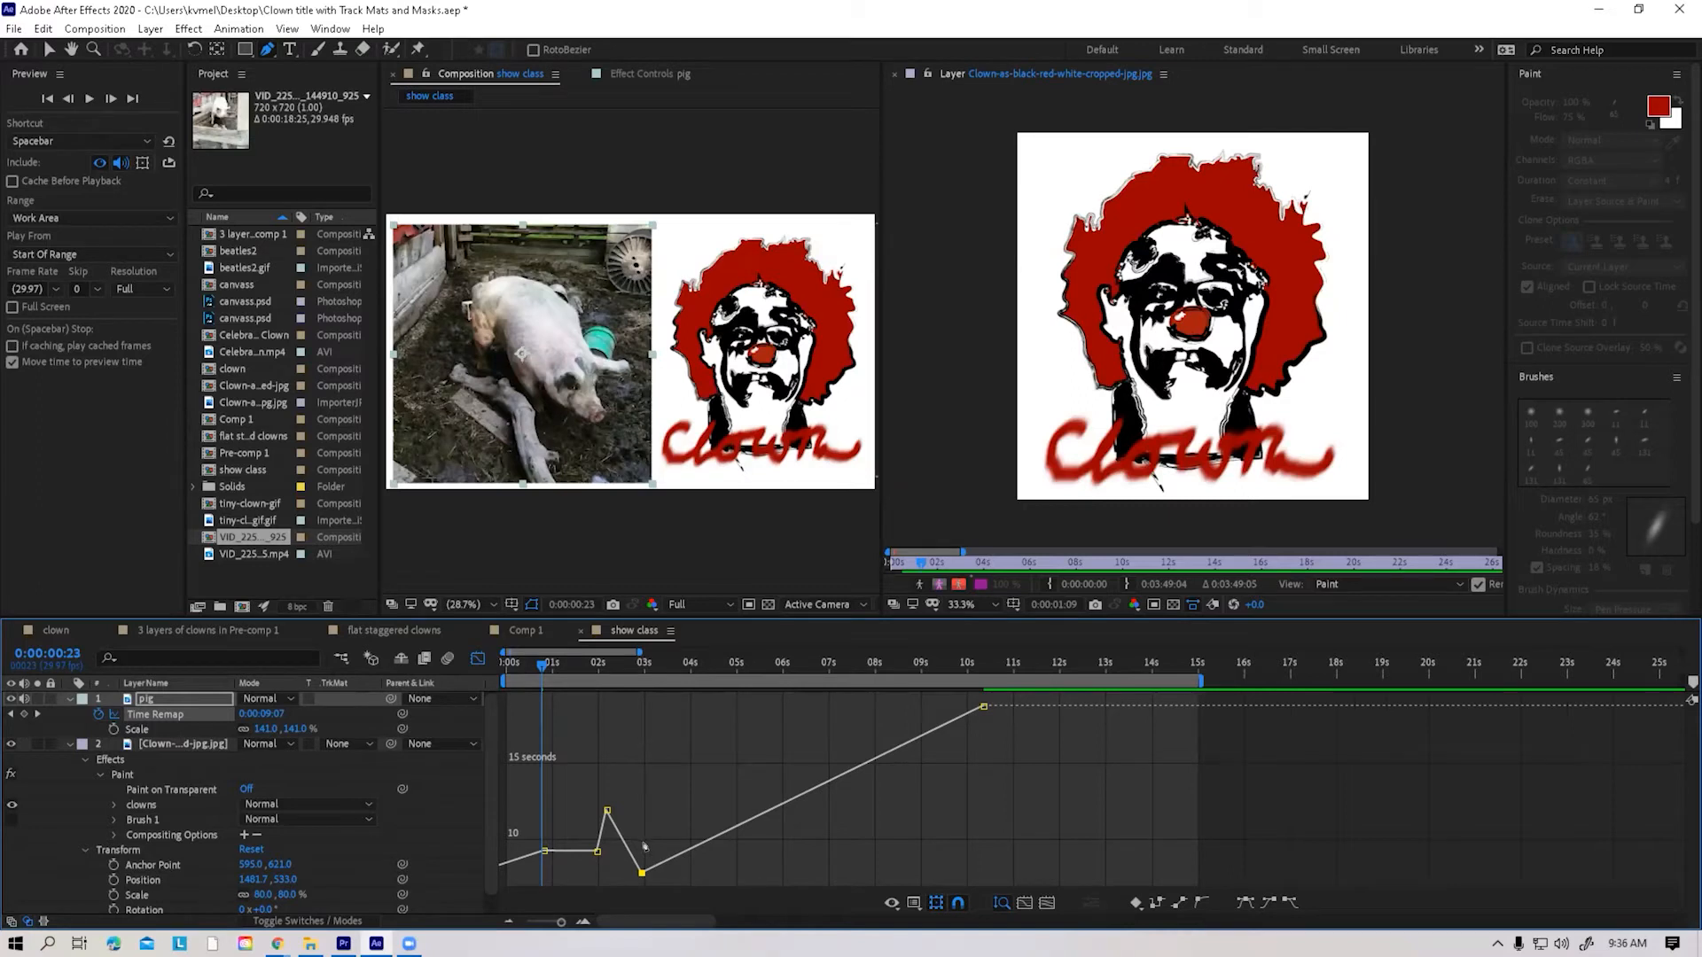
Add a Time Remap keyframe at about 4 seconds and level it with the preceding low keyframe for a second hold
left_click(702, 846)
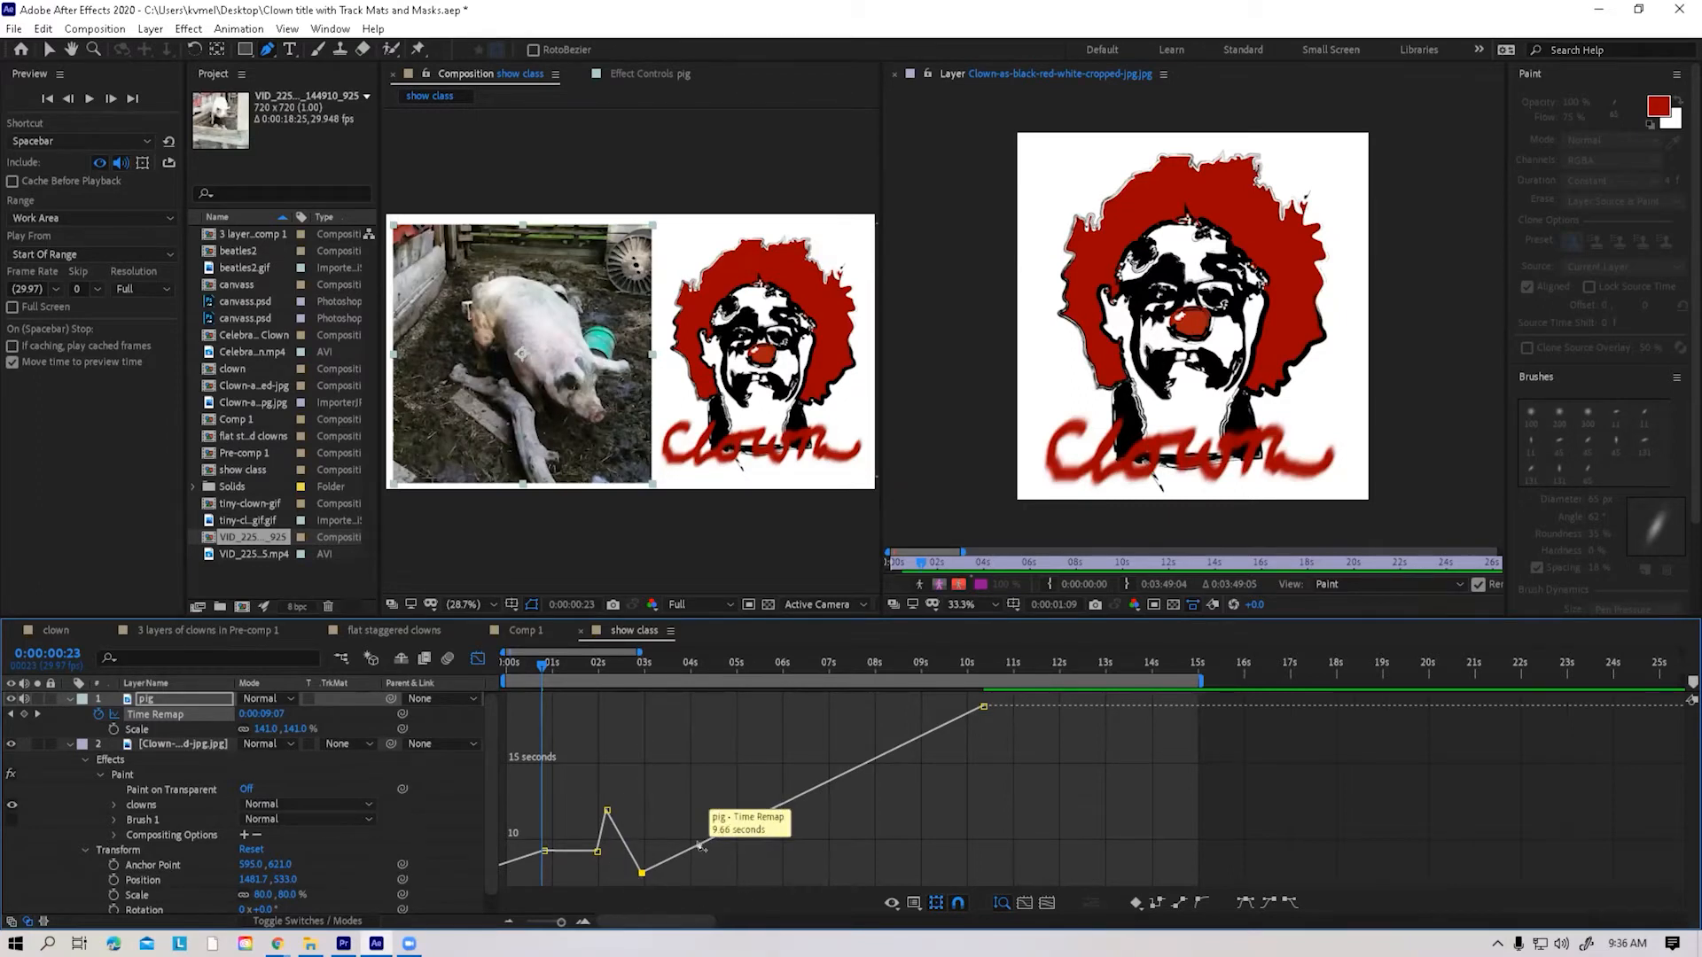
left_click(700, 845)
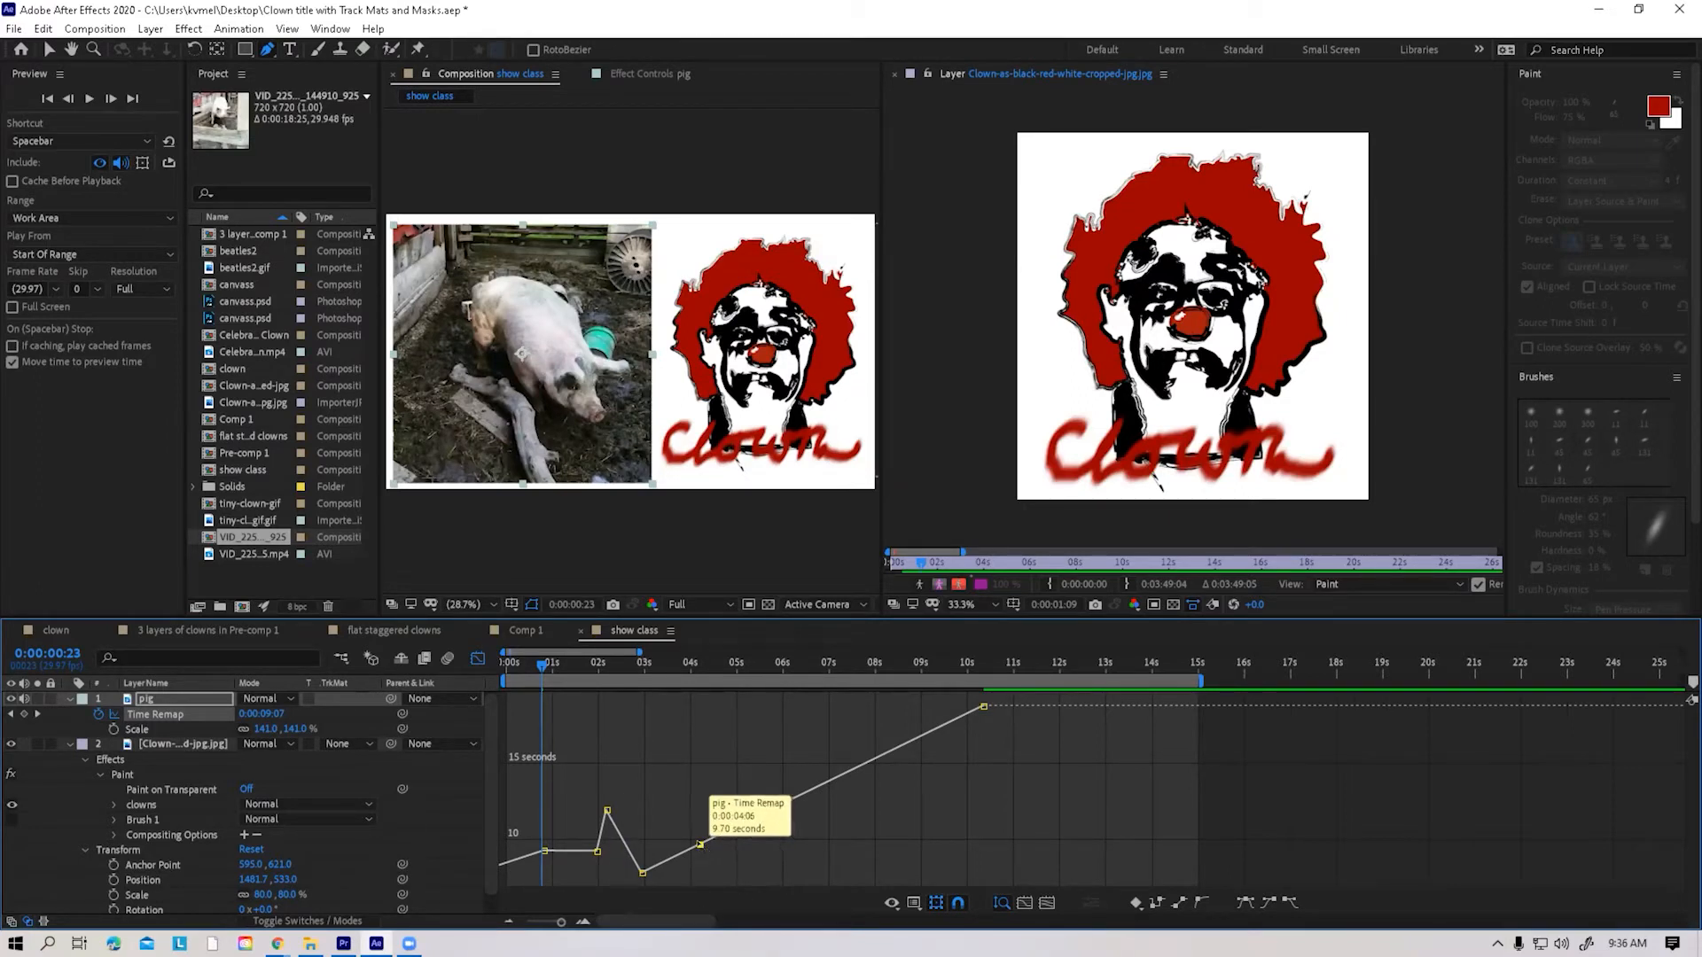
left_click(700, 845)
mouse_move(701, 845)
left_mouse_down()
mouse_move(701, 874)
mouse_move(702, 772)
mouse_move(701, 873)
left_mouse_up()
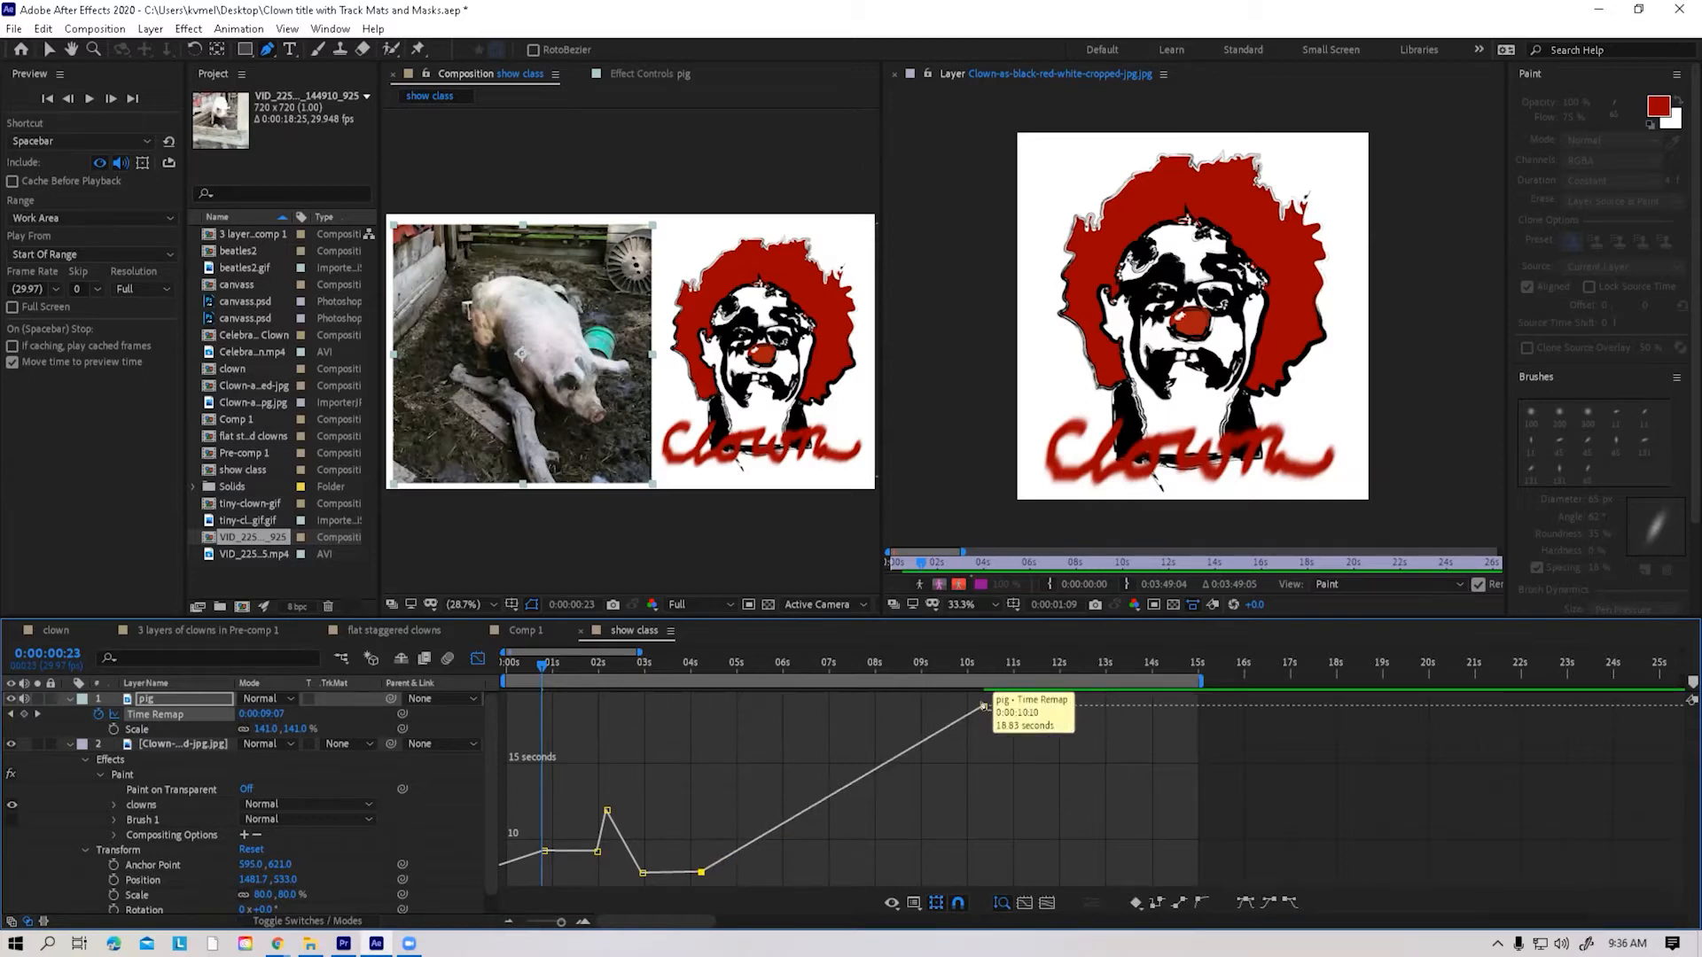
Shape a tall Time Remap spike with a keyframe near the curve's maximum at about 5 seconds and a low one at about 5.6 seconds
left_click(748, 846)
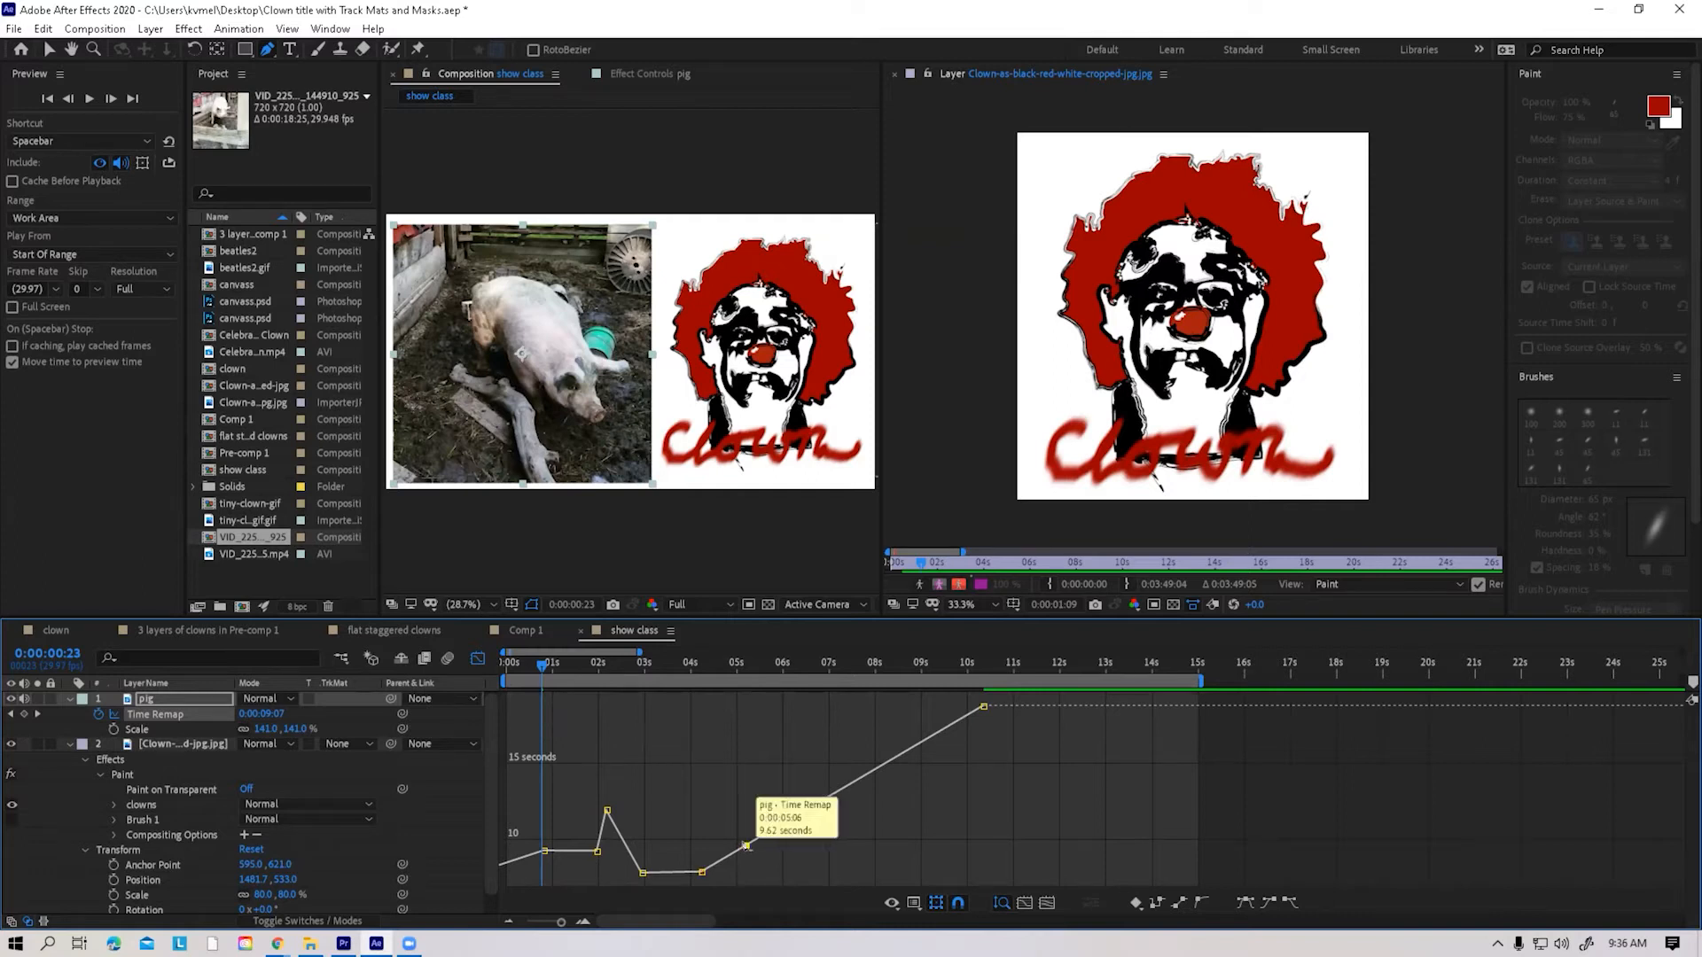
left_click_drag(747, 846, 735, 717)
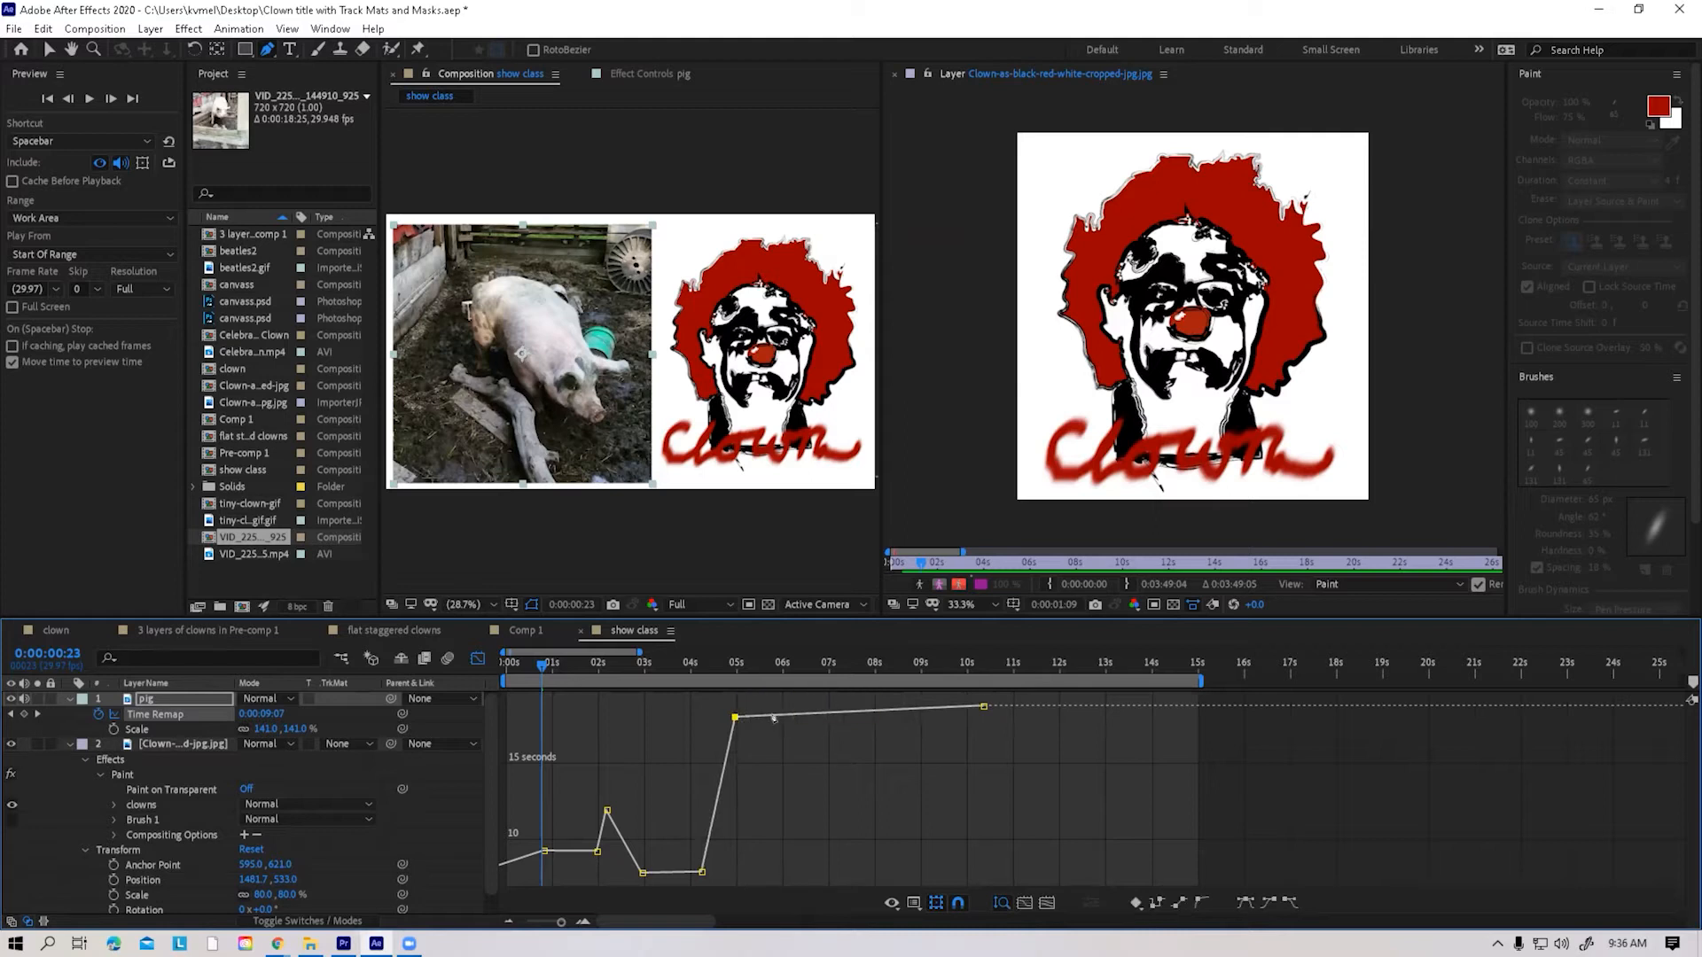
left_click(774, 716)
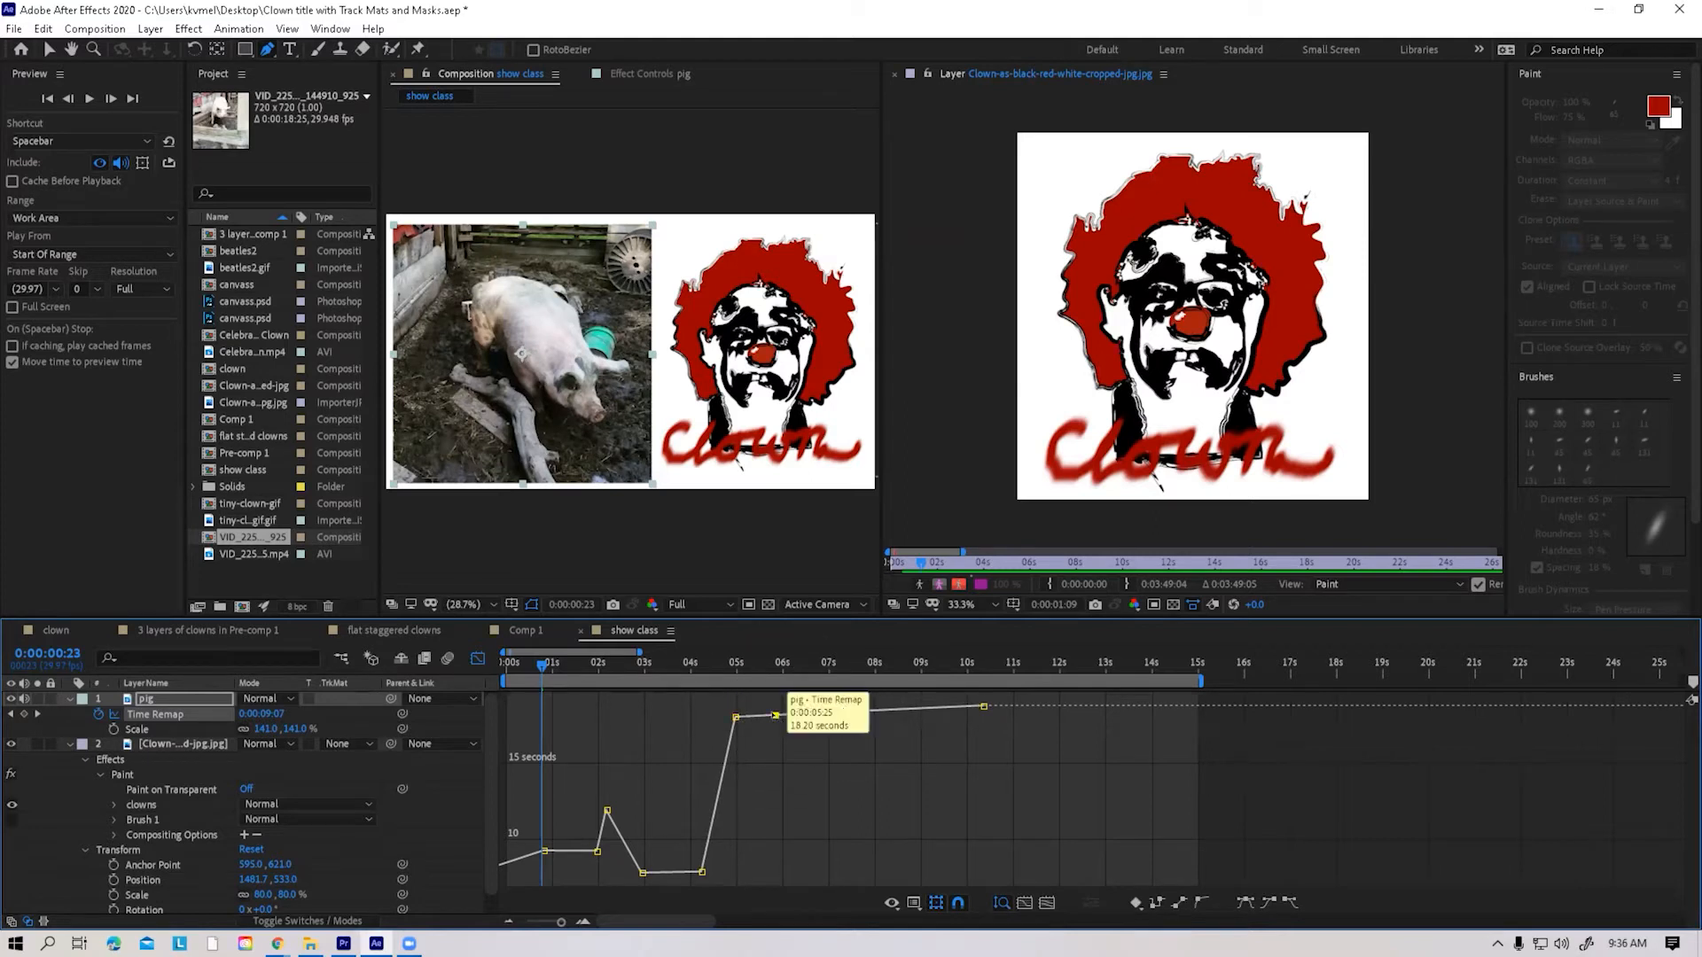
key("ctrl+z")
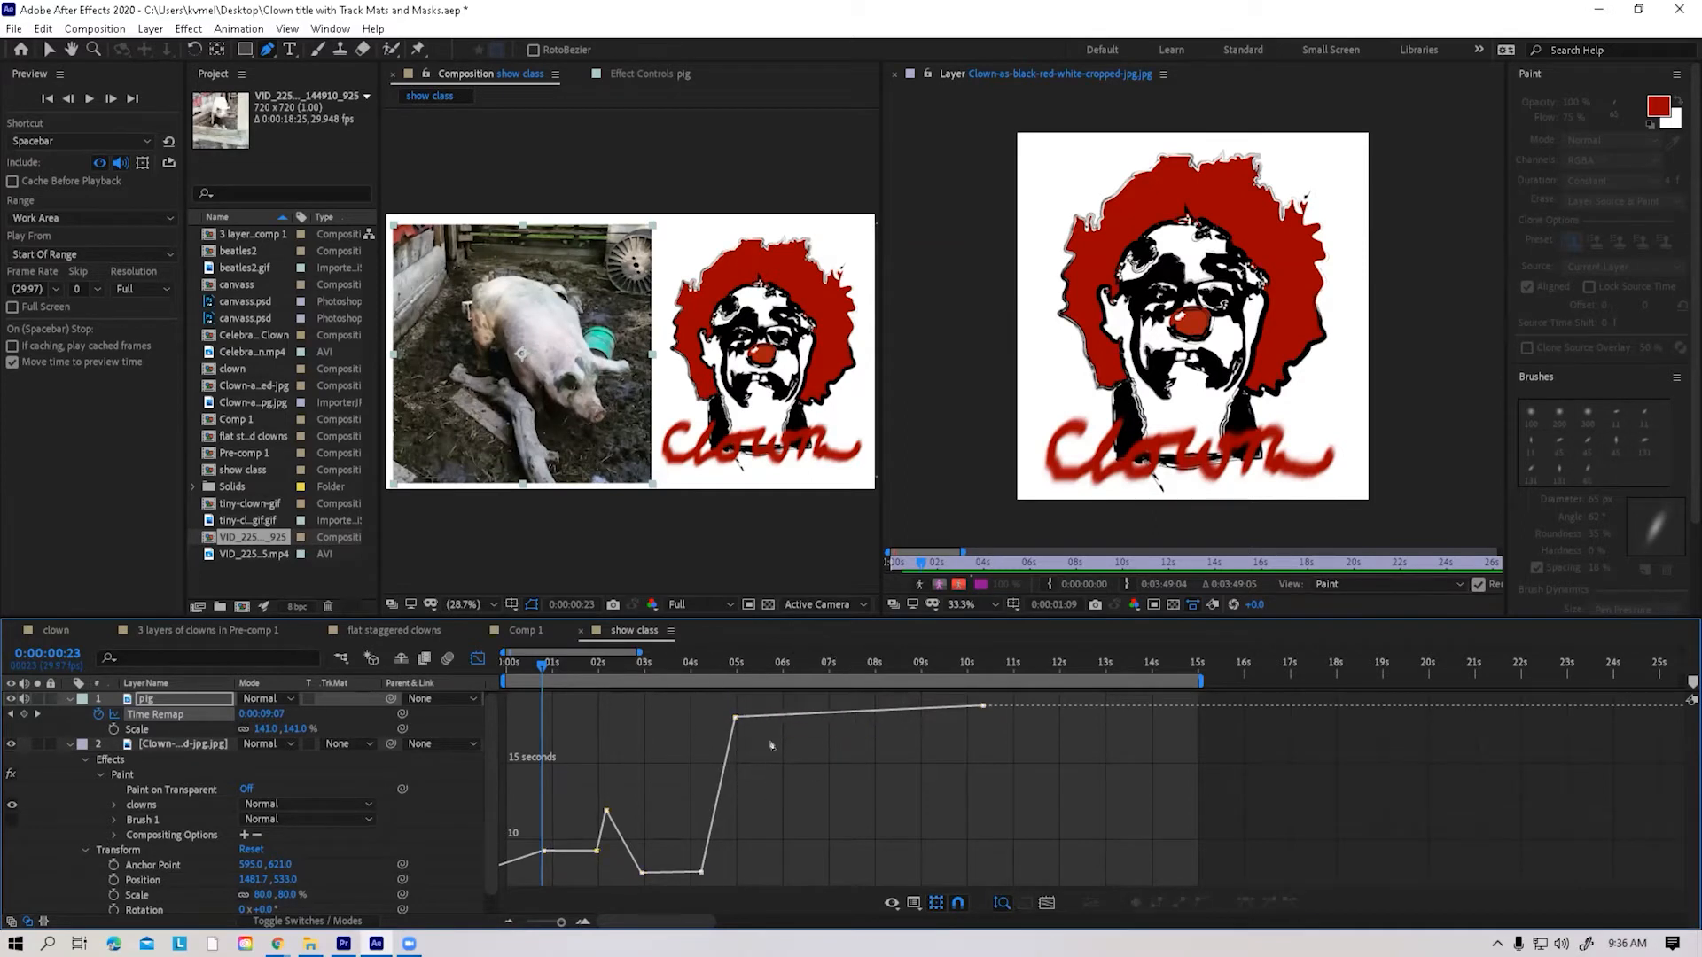
left_click(779, 715)
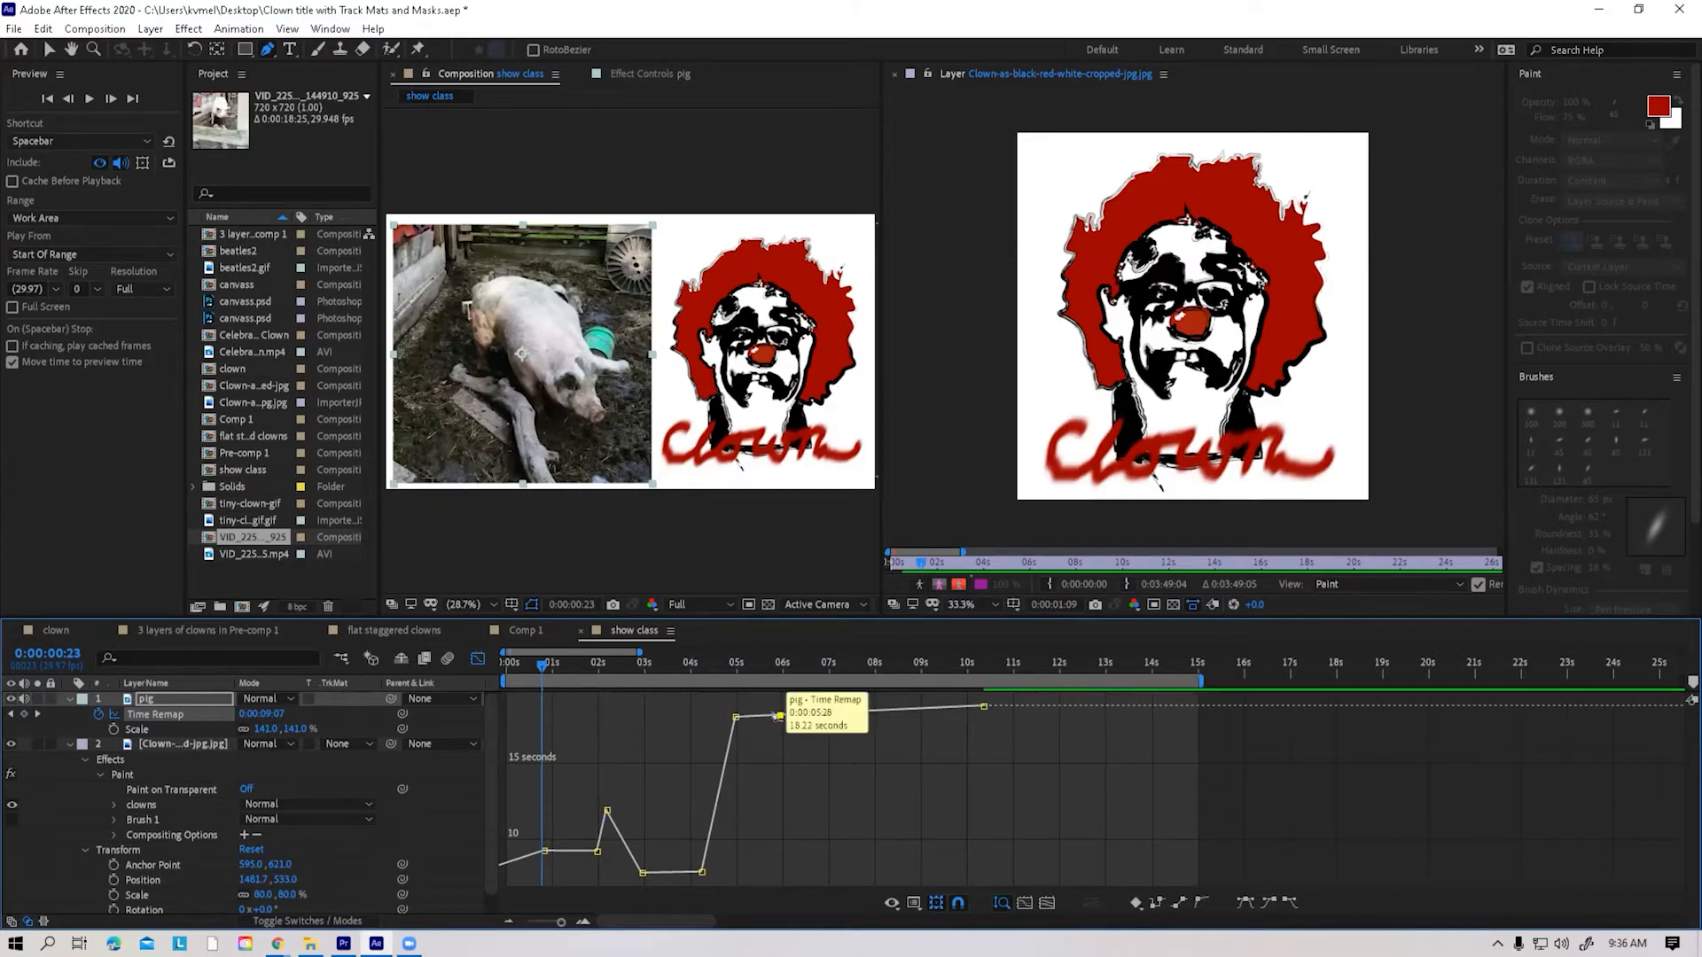
left_click_drag(778, 717, 766, 866)
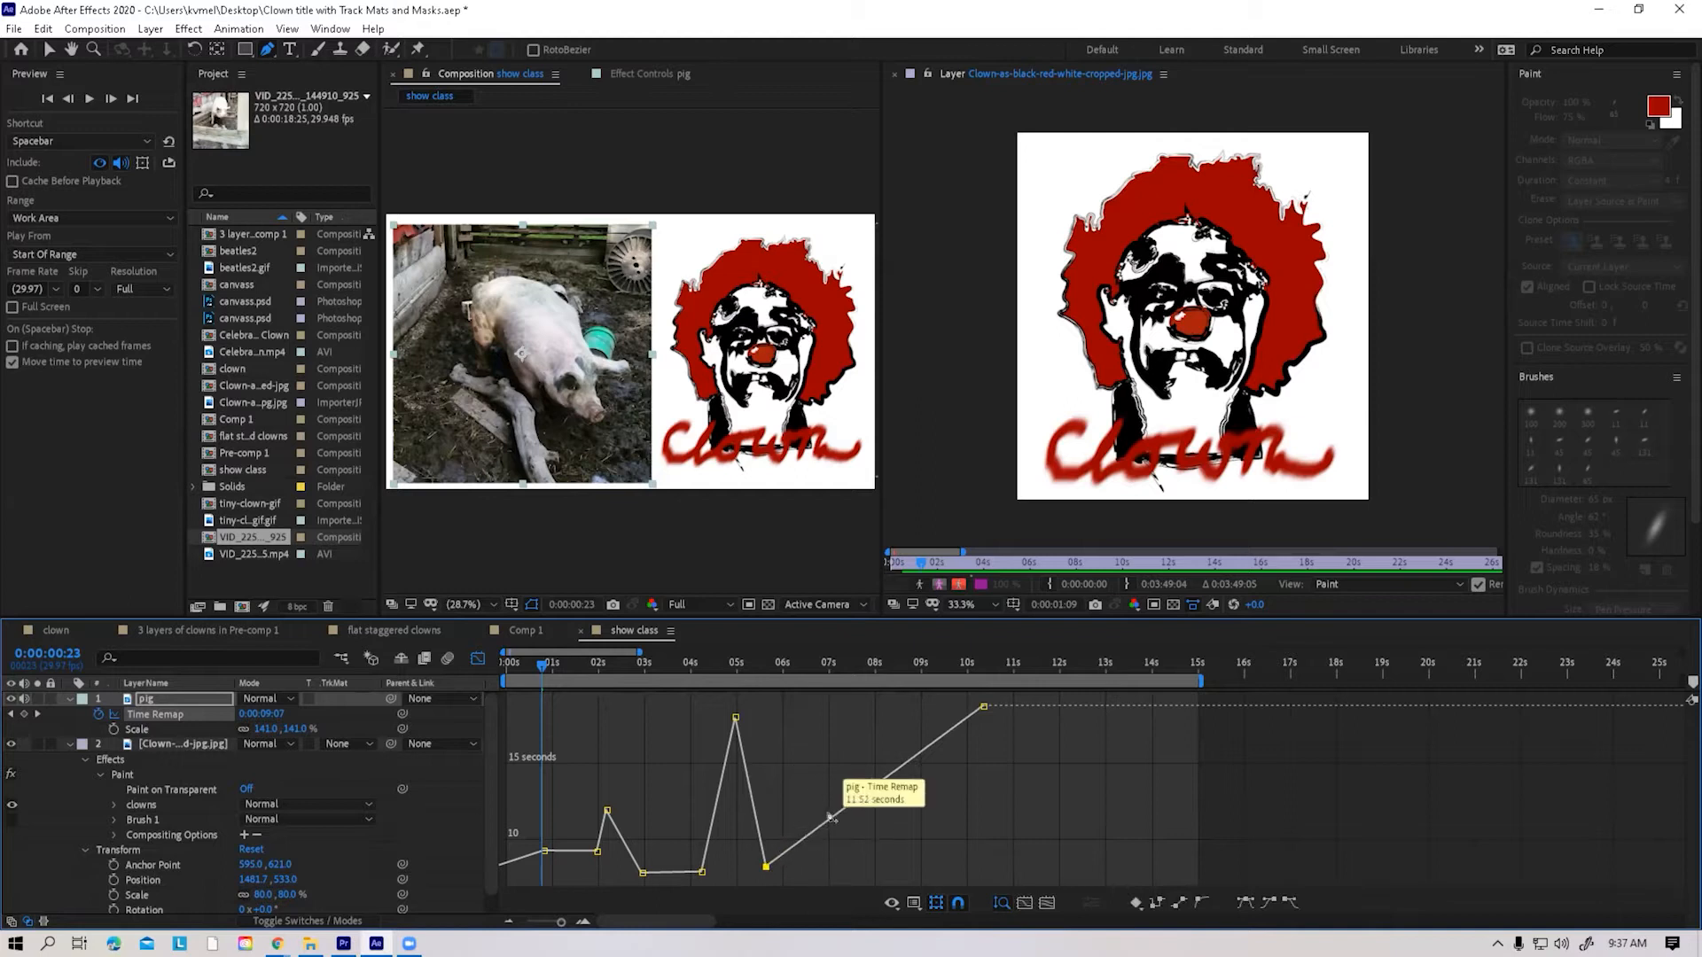
Add a Time Remap keyframe on the curve at about 7 seconds and pull another down to a low point at about 8.5 seconds
left_click(833, 816)
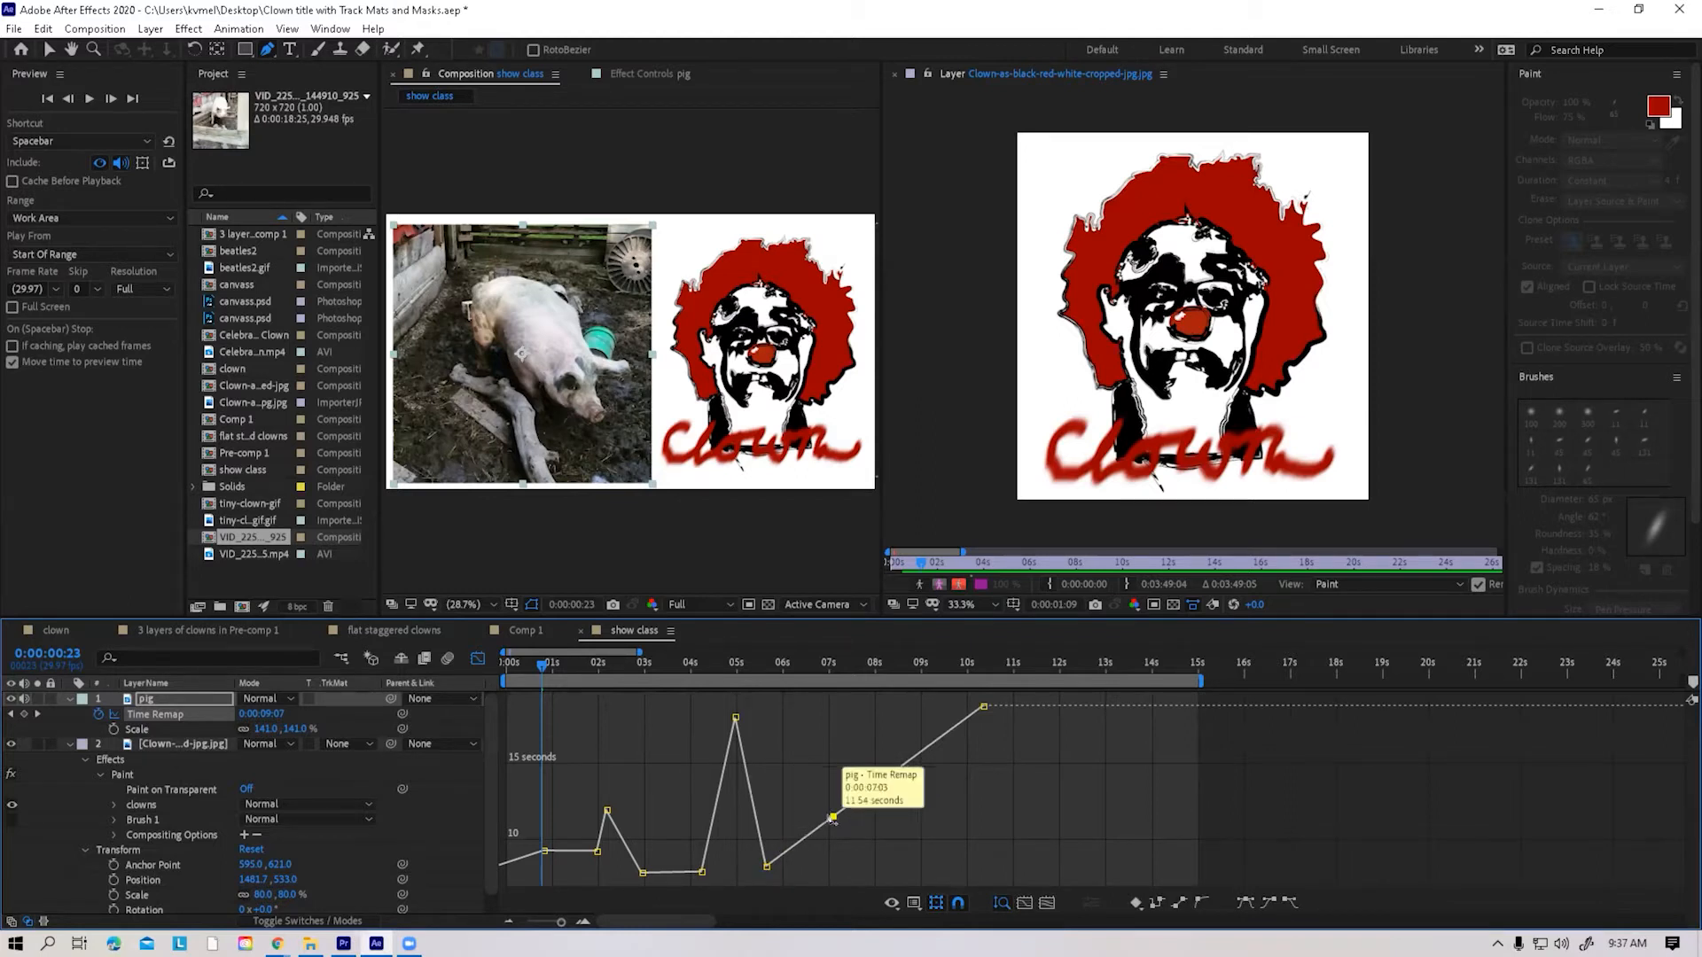
mouse_move(832, 816)
left_mouse_down()
mouse_move(822, 806)
mouse_move(833, 816)
left_mouse_up()
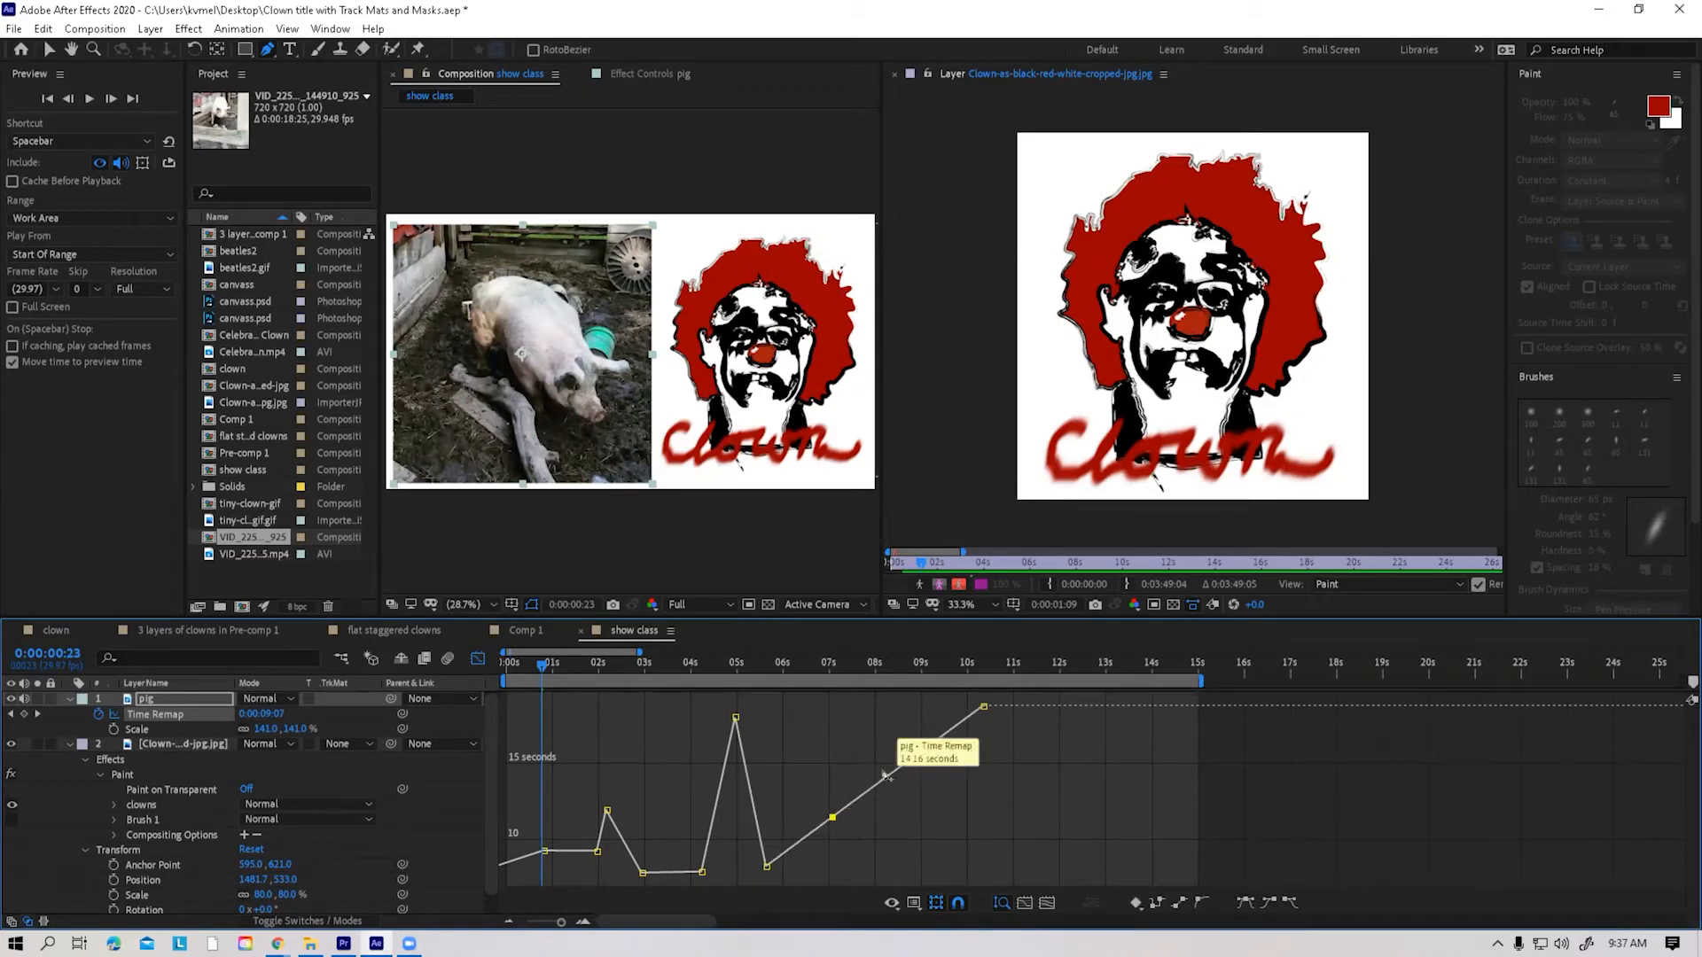
left_click(887, 777)
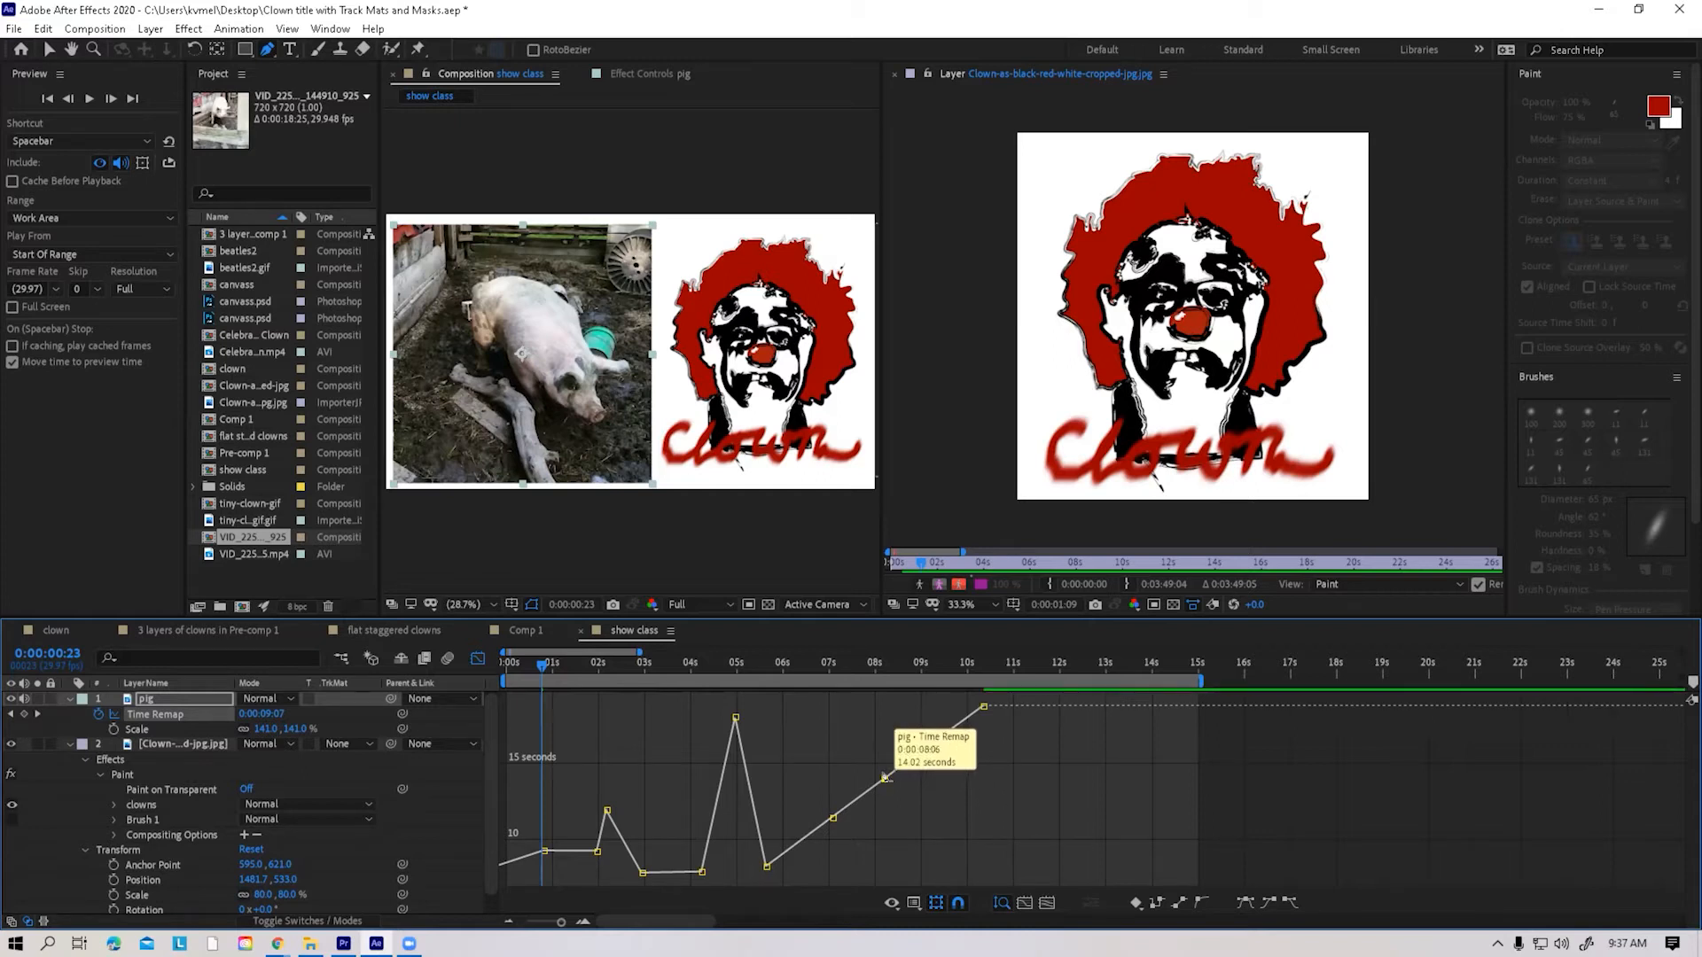
left_click_drag(884, 779, 900, 865)
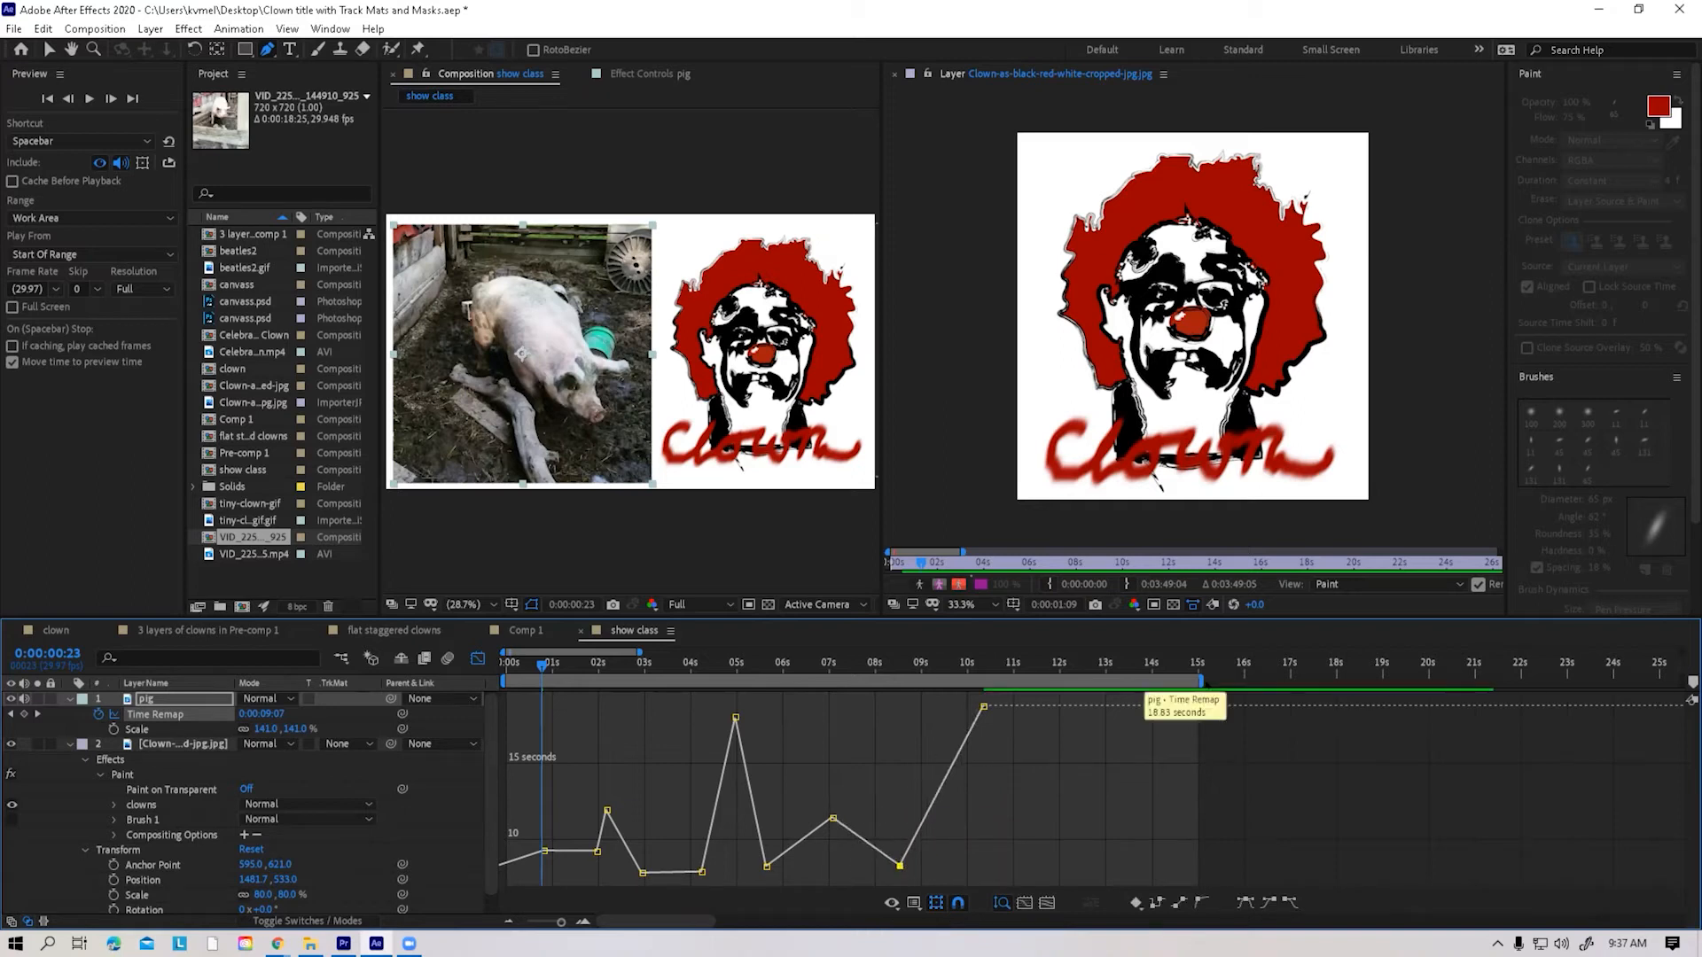
Move the last Time Remap keyframe to 0:00:21:19 at the same value and extend the work area to about 22 seconds
mouse_move(983, 707)
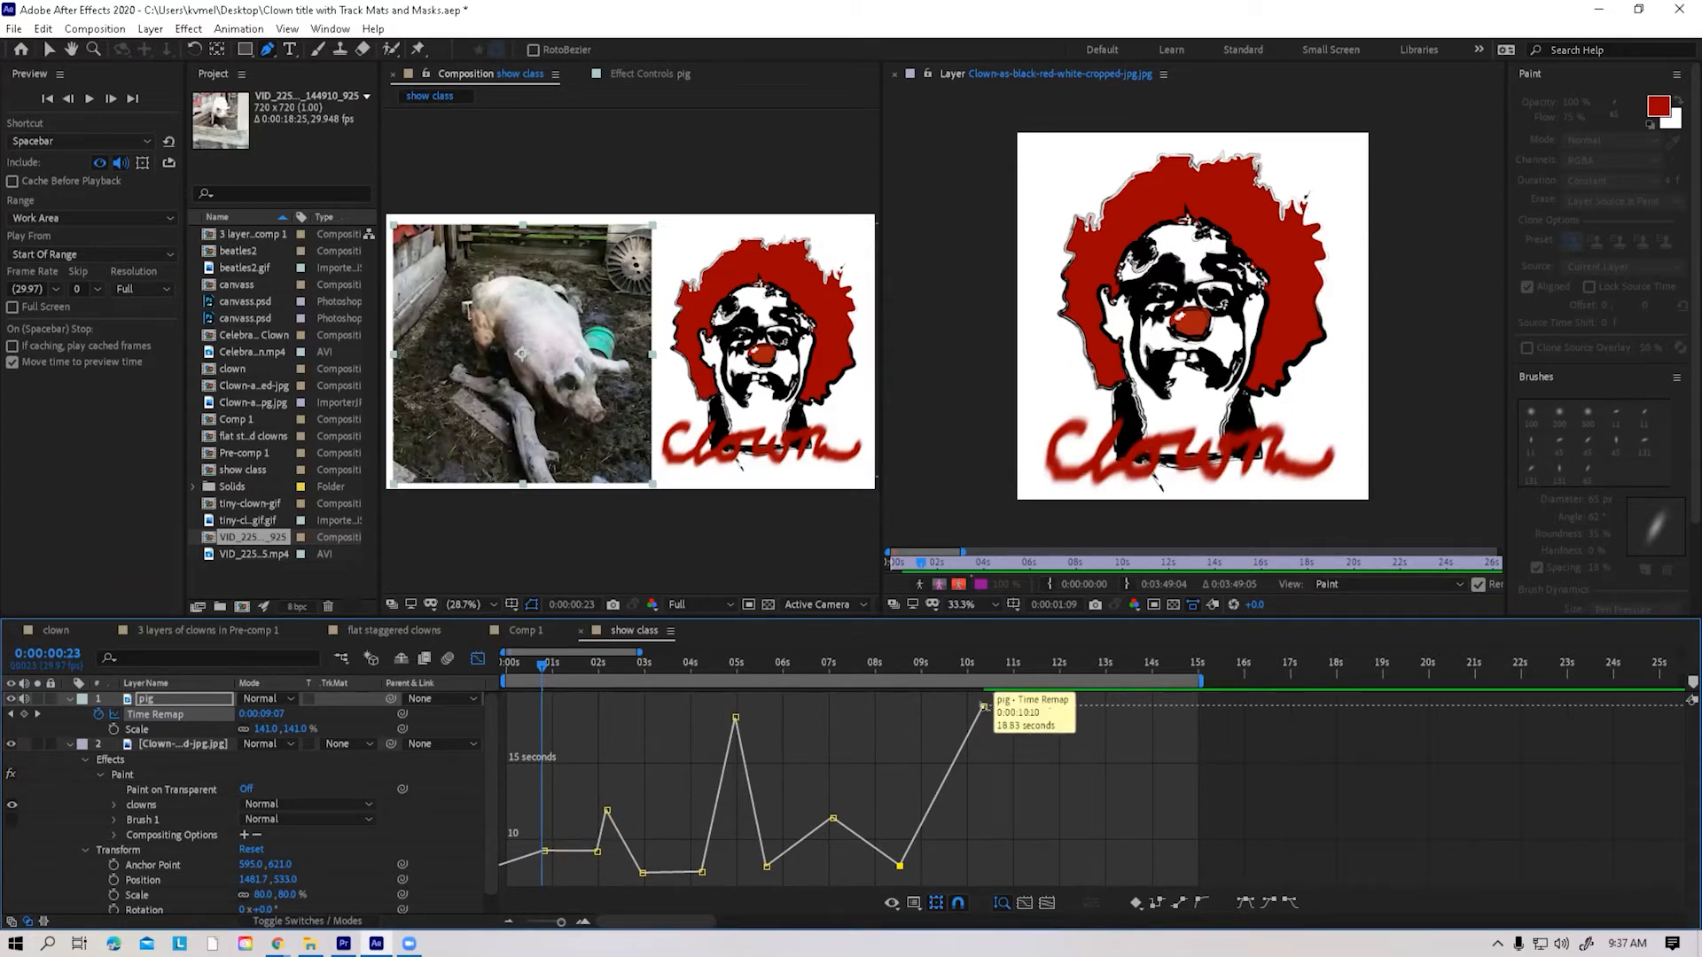
left_click_drag(983, 705, 1503, 718)
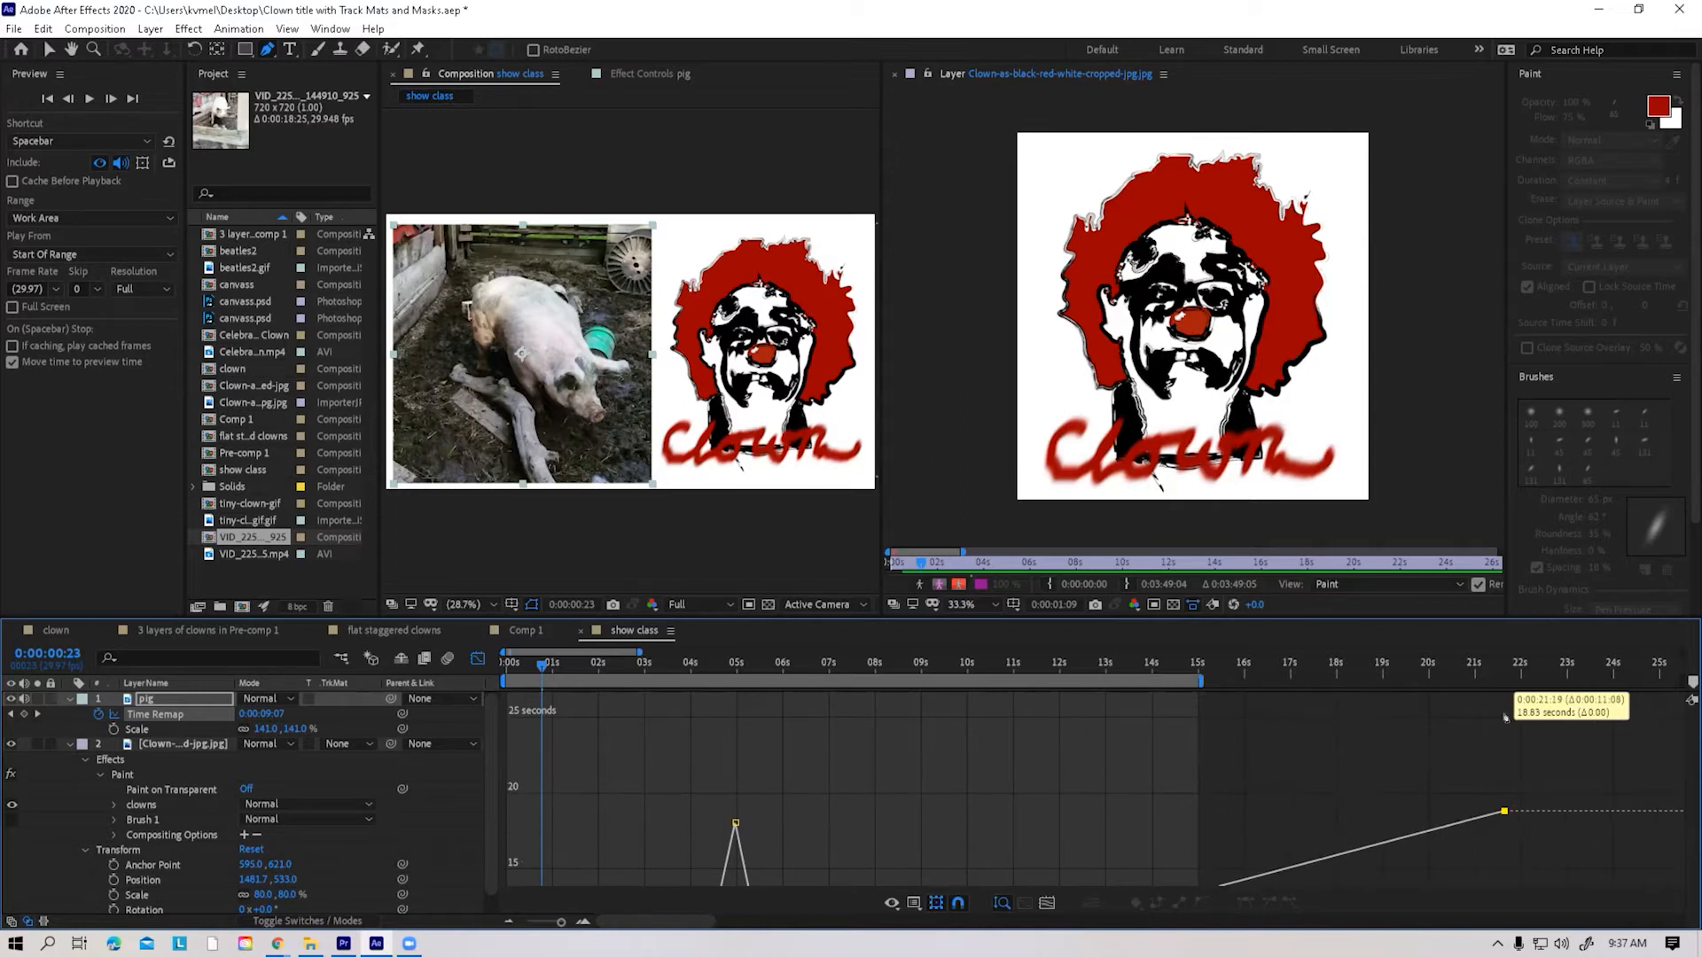
left_click_drag(1200, 678, 1513, 679)
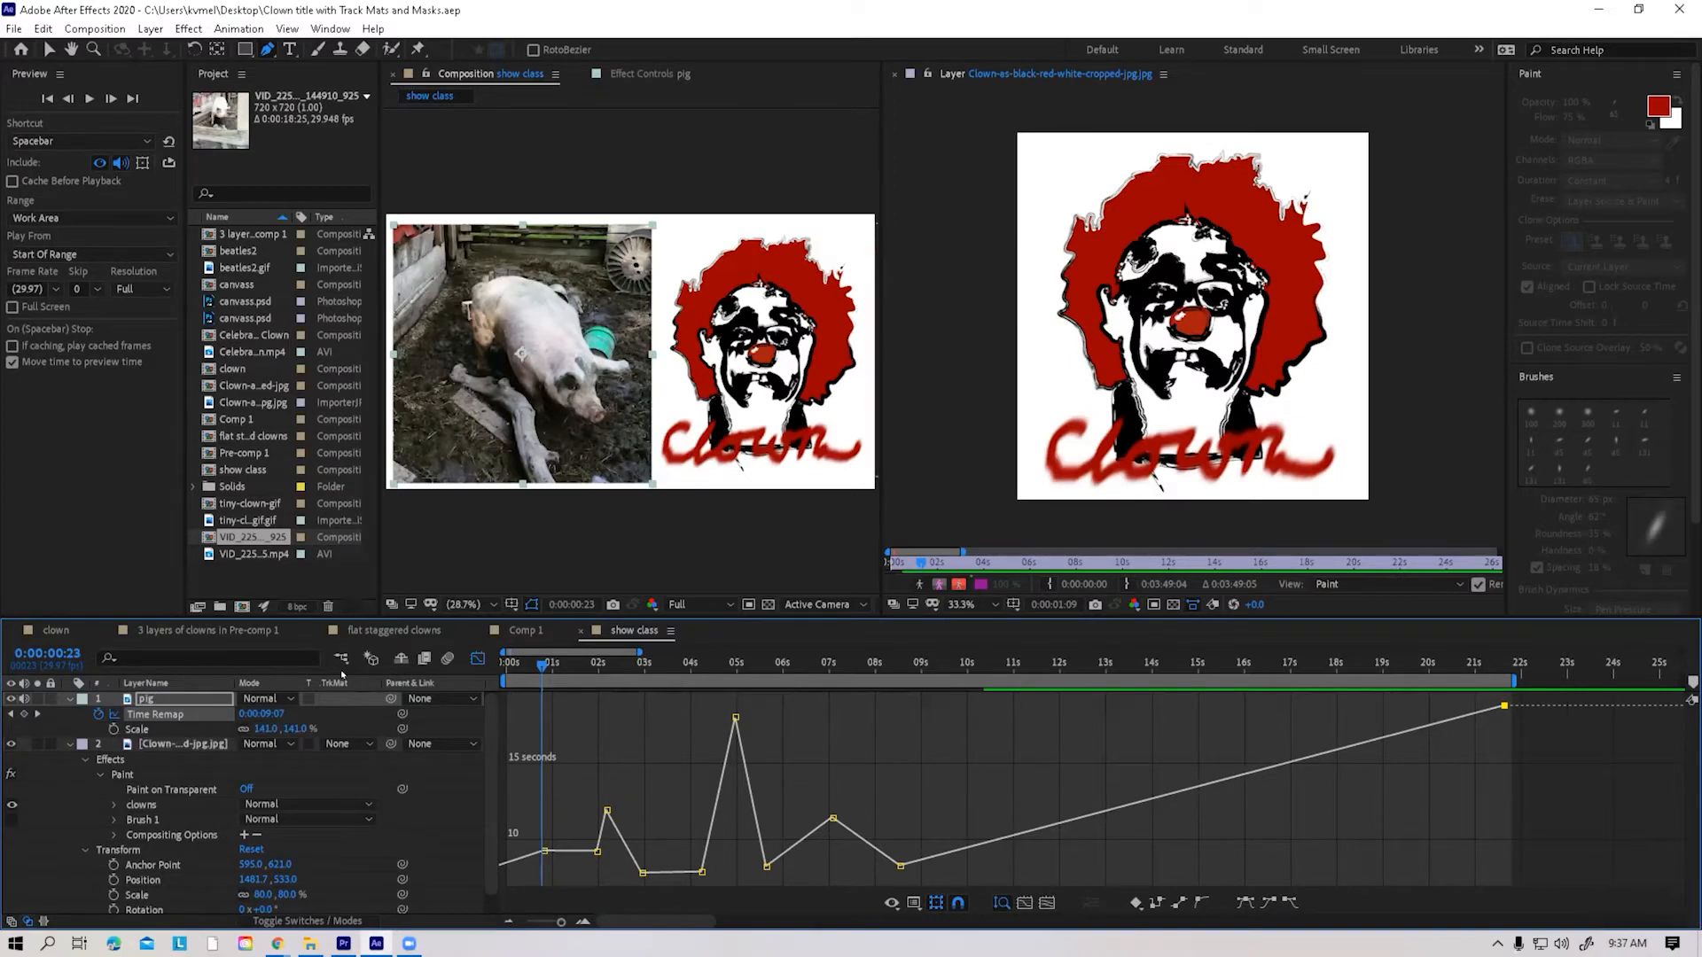
Expand the clown layer's Brush 1 stroke and toggle its Path in the graph set to compare it with the Time Remap curve
left_click(478, 659)
left_click(479, 658)
left_click(115, 821)
scroll(130, 830, "down", 3)
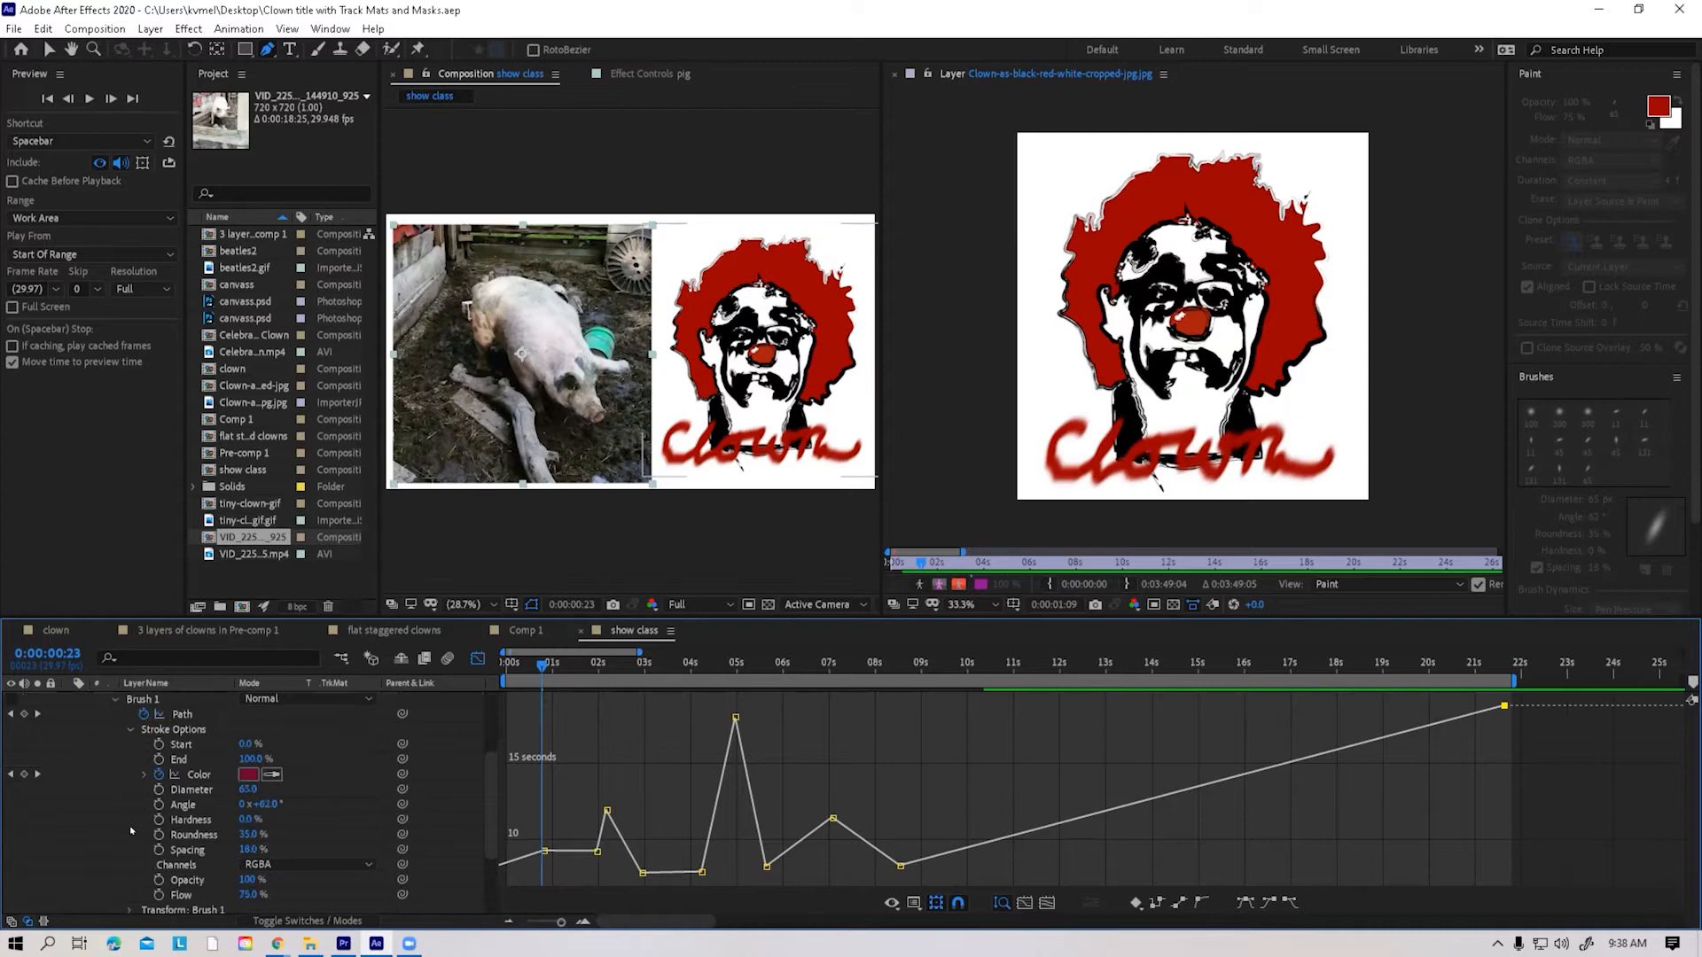
left_click(160, 715)
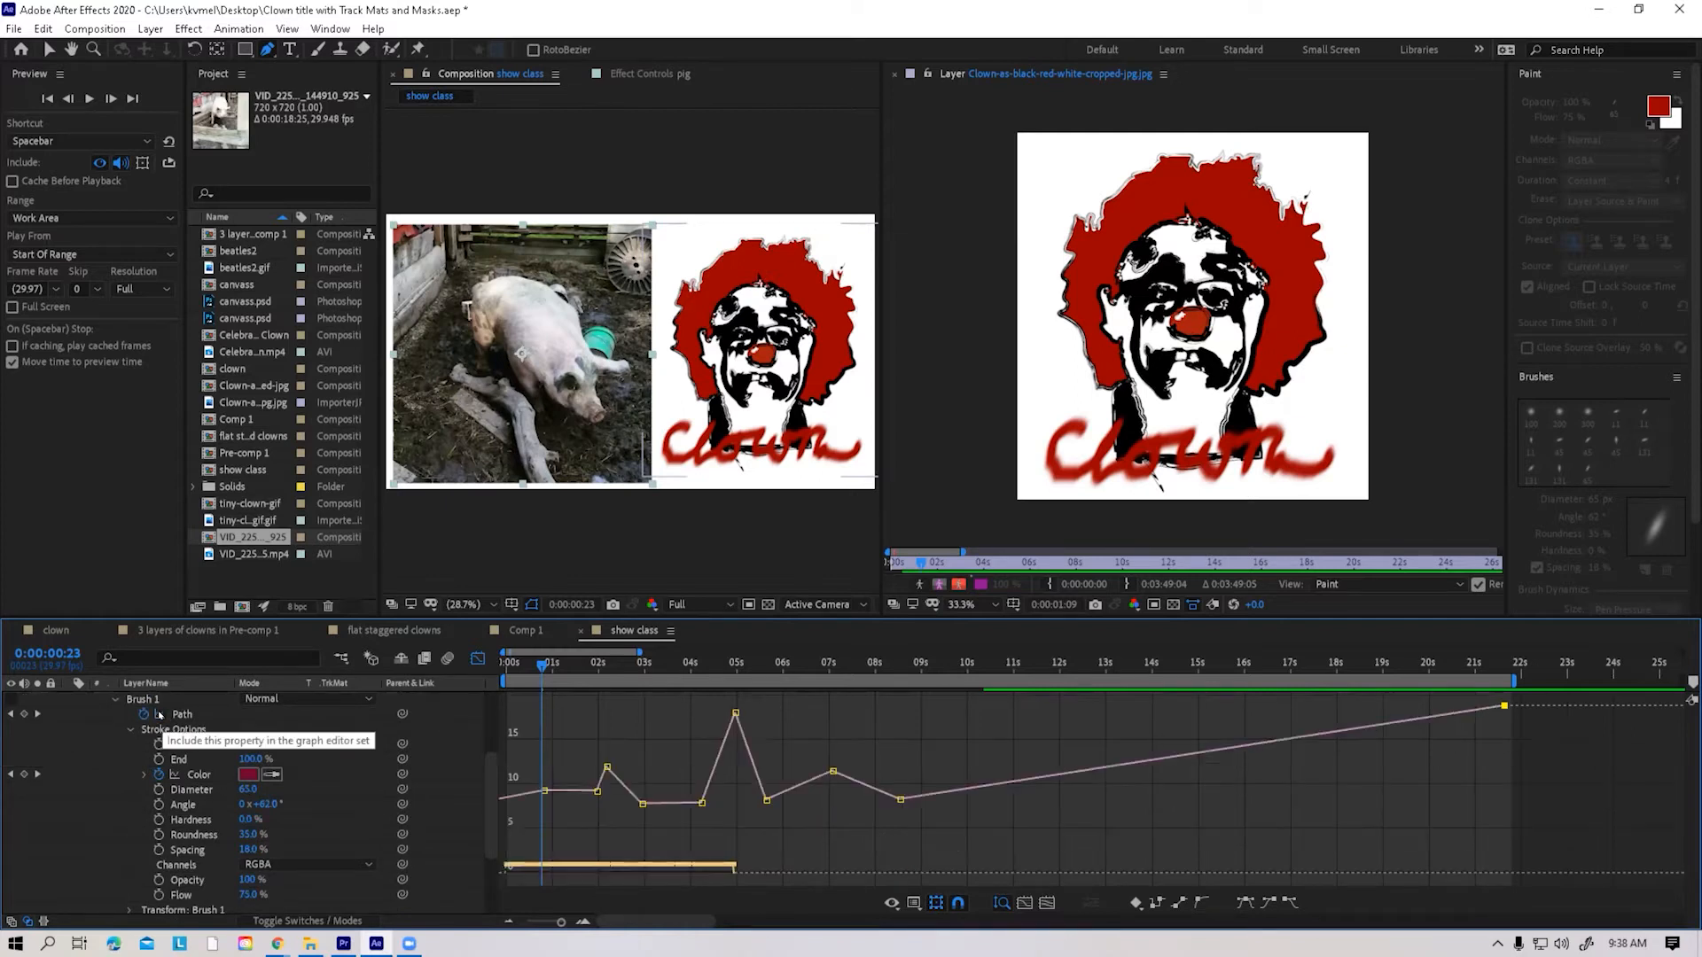
left_click(160, 715)
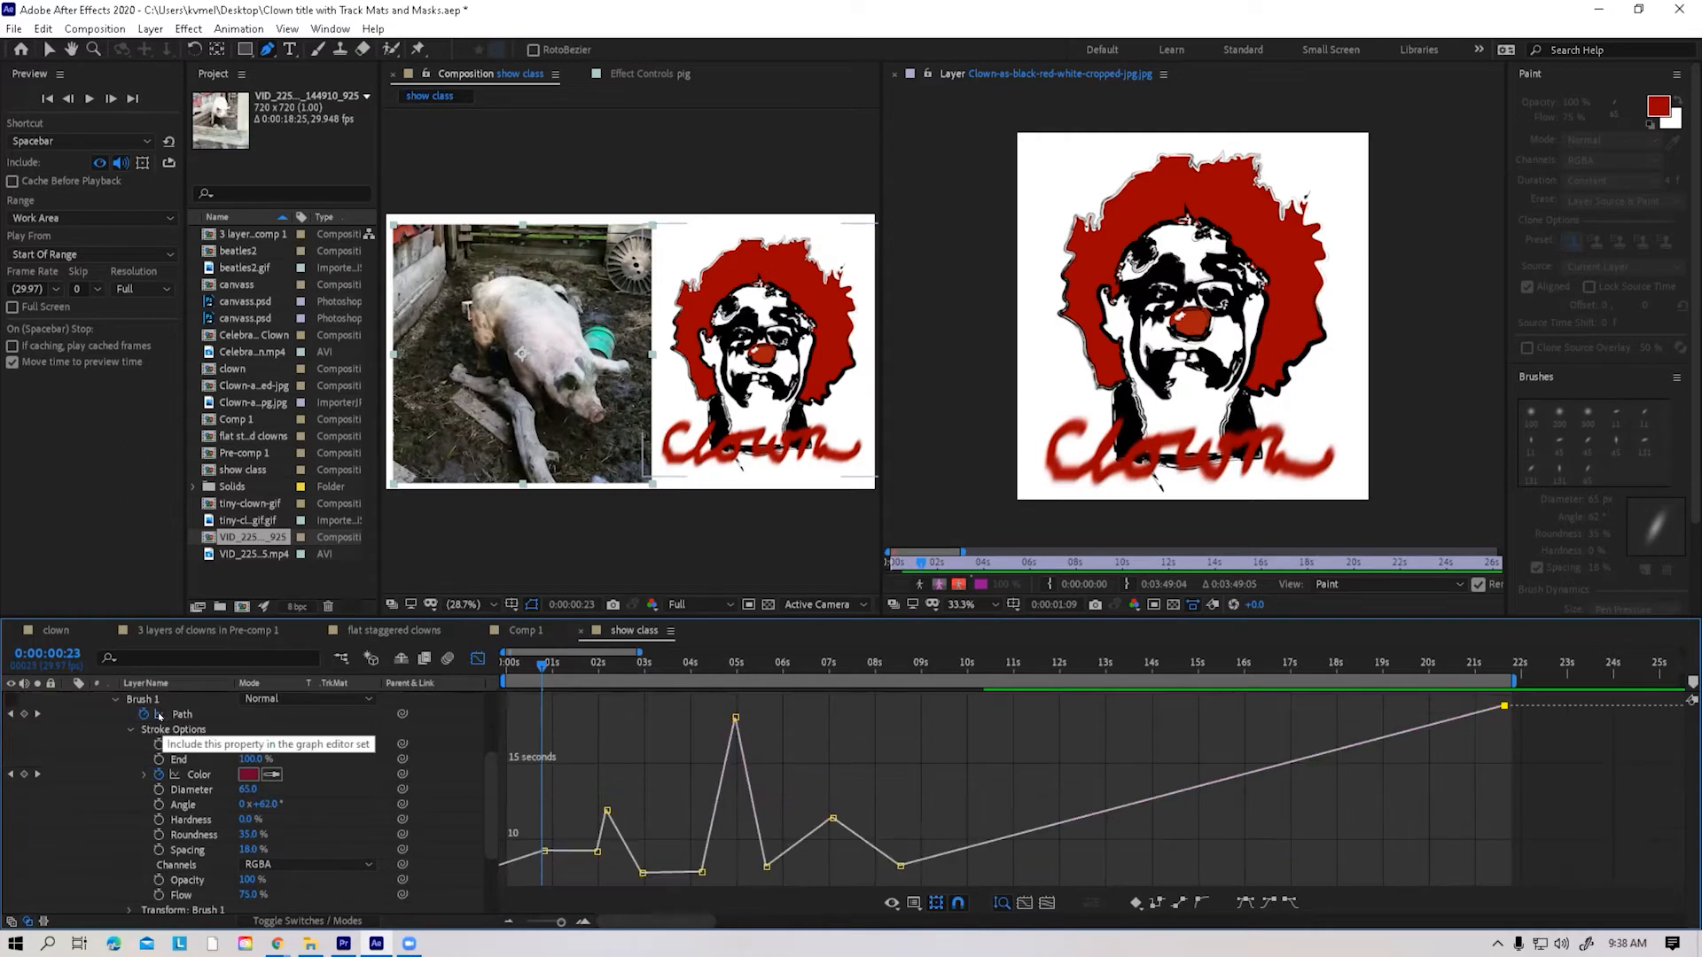
left_click(160, 714)
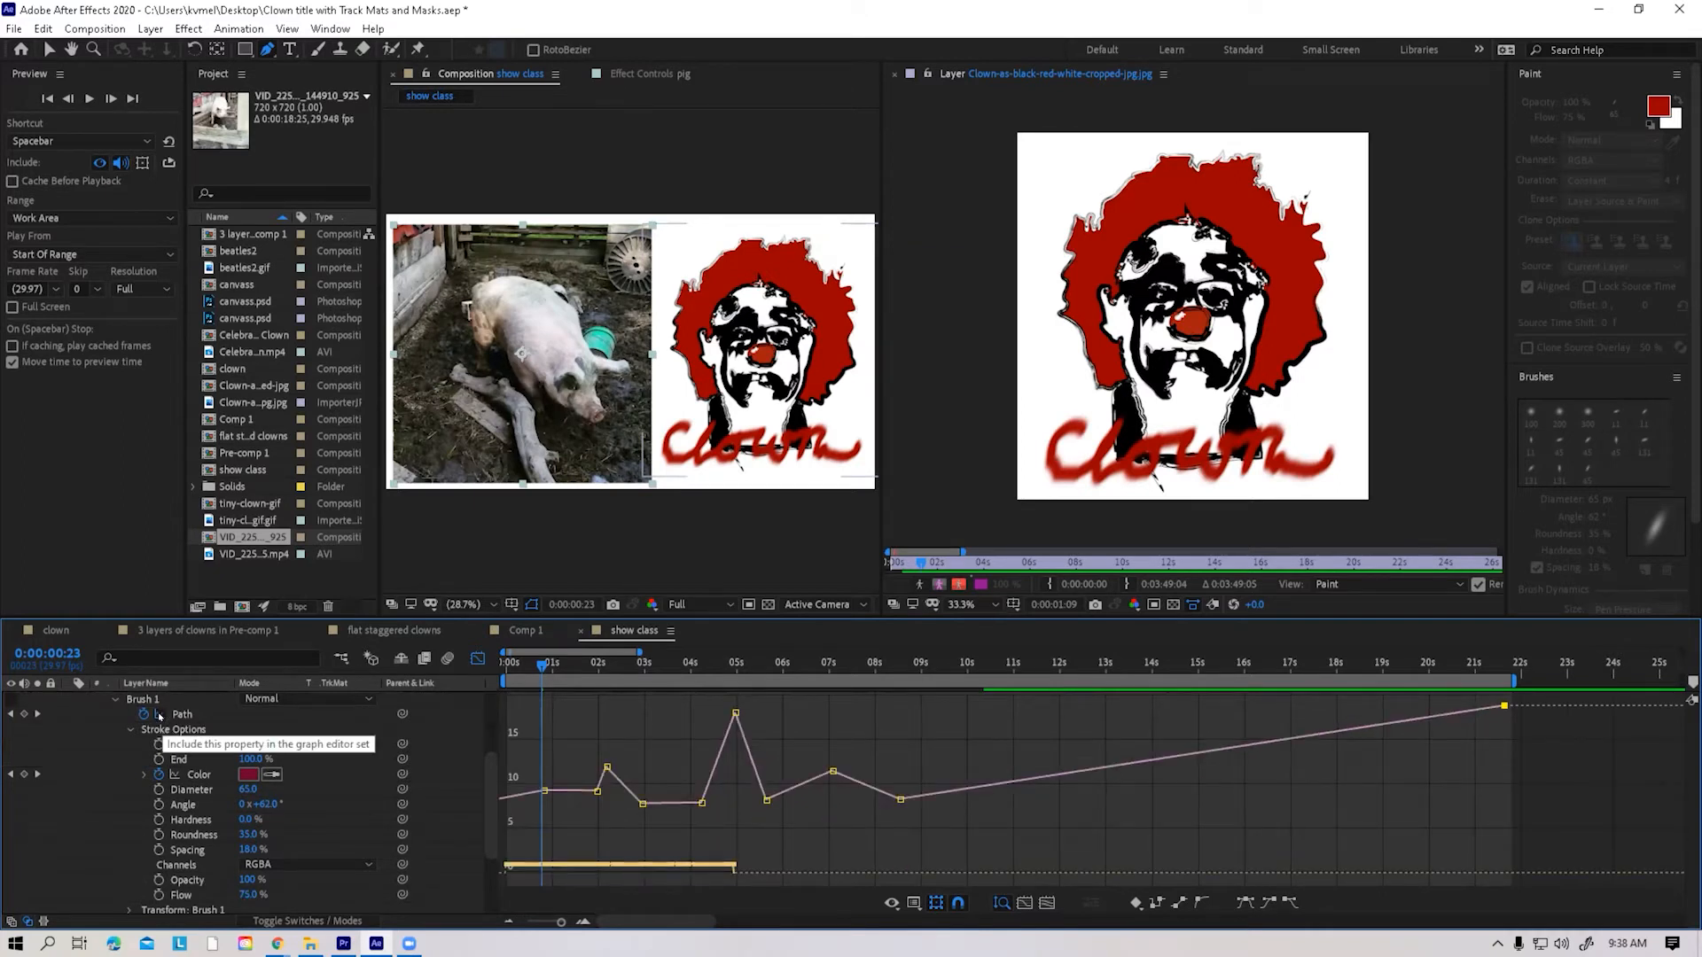
left_click(159, 715)
scroll(159, 715, "up", 3)
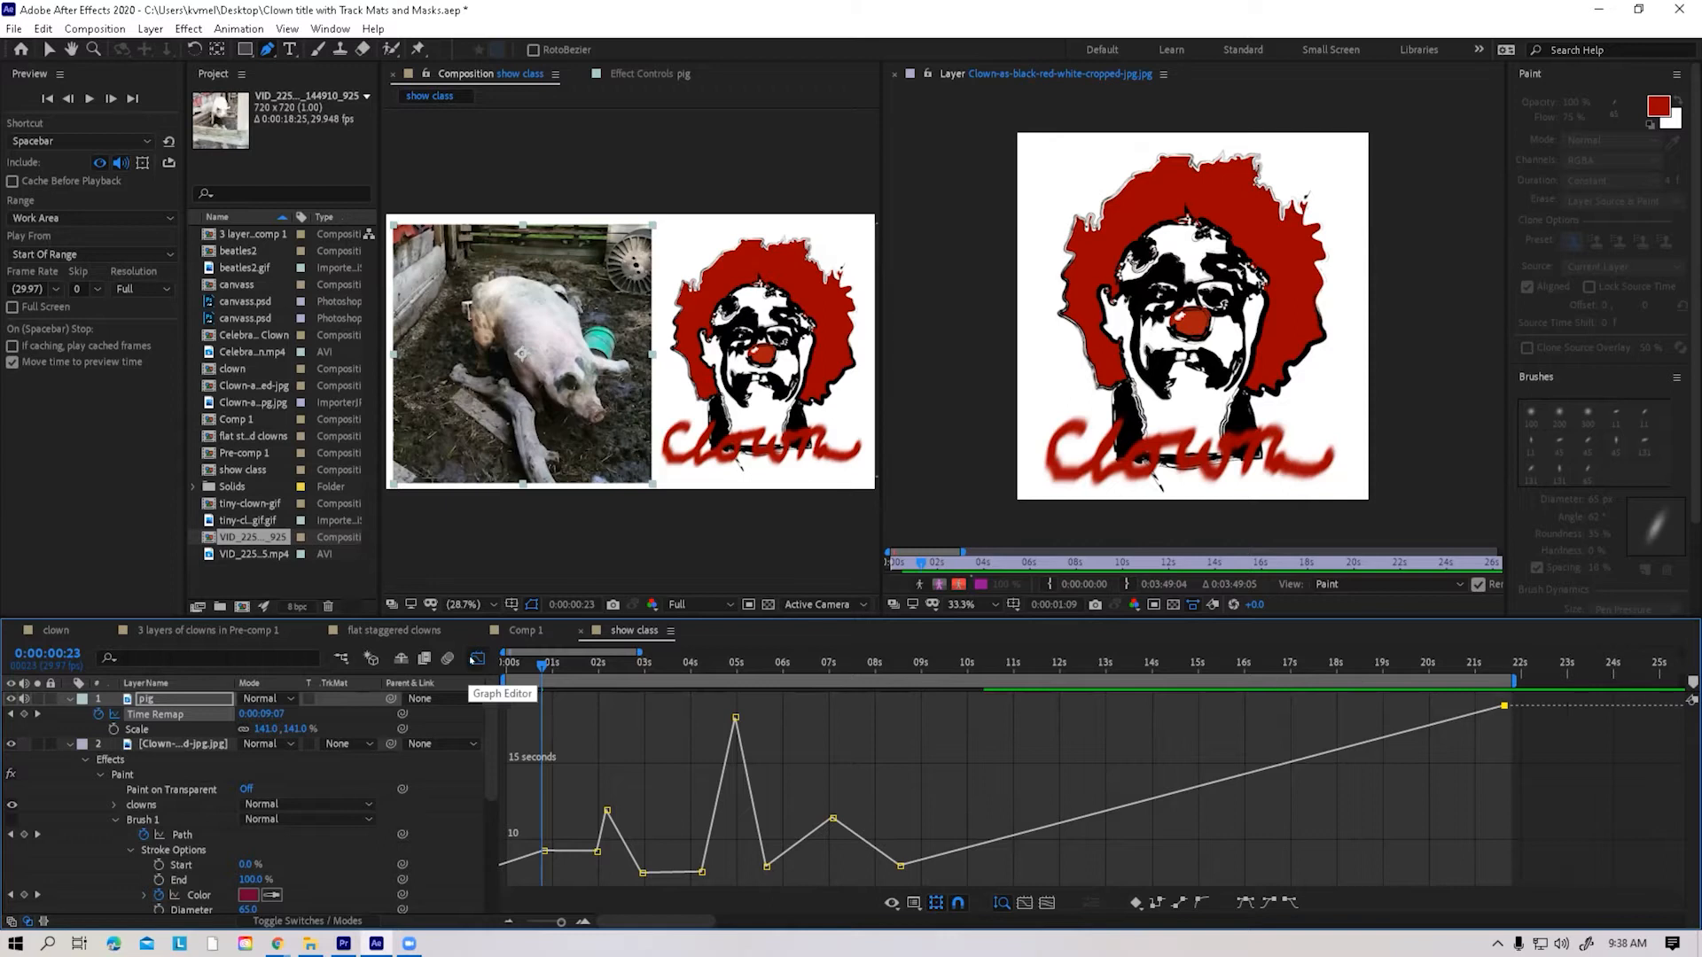
Scrub the composition from 0:00:00:23 to about 10 seconds to preview the retimed pig footage
mouse_move(539, 665)
left_mouse_down()
mouse_move(507, 668)
mouse_move(1058, 666)
mouse_move(921, 666)
mouse_move(957, 667)
left_mouse_up()
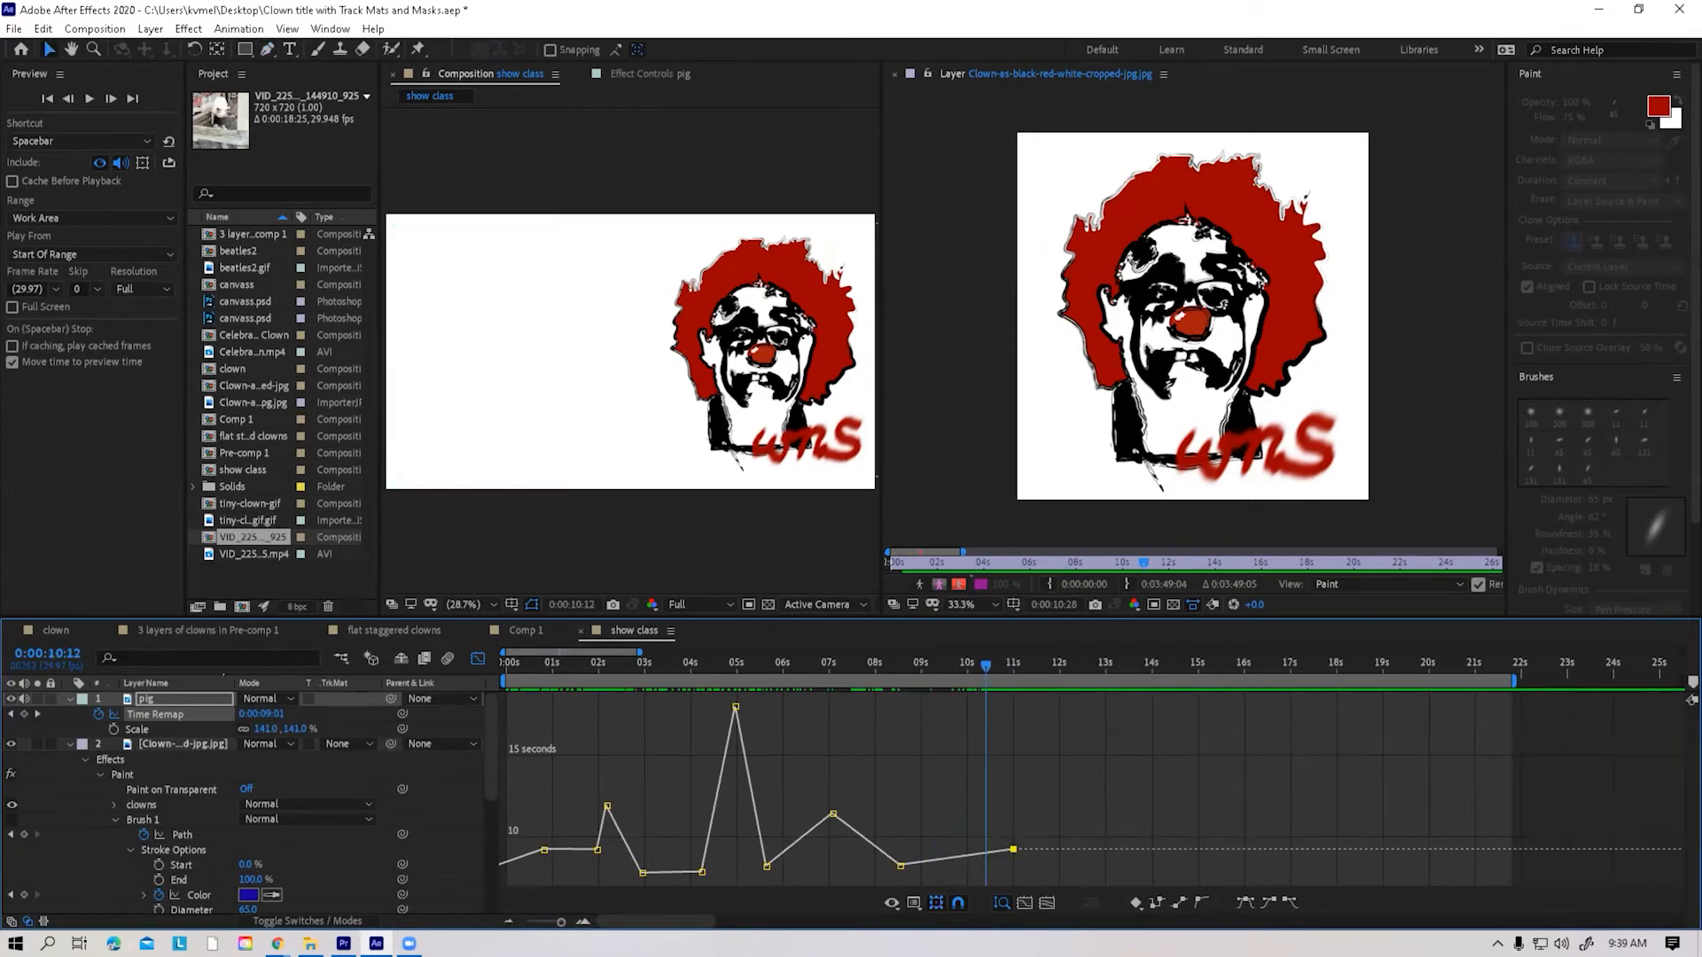
Extend the pig layer's end to about 22.5 seconds in the layer bar view, and return to the graph of its Time Remap
left_click(147, 700)
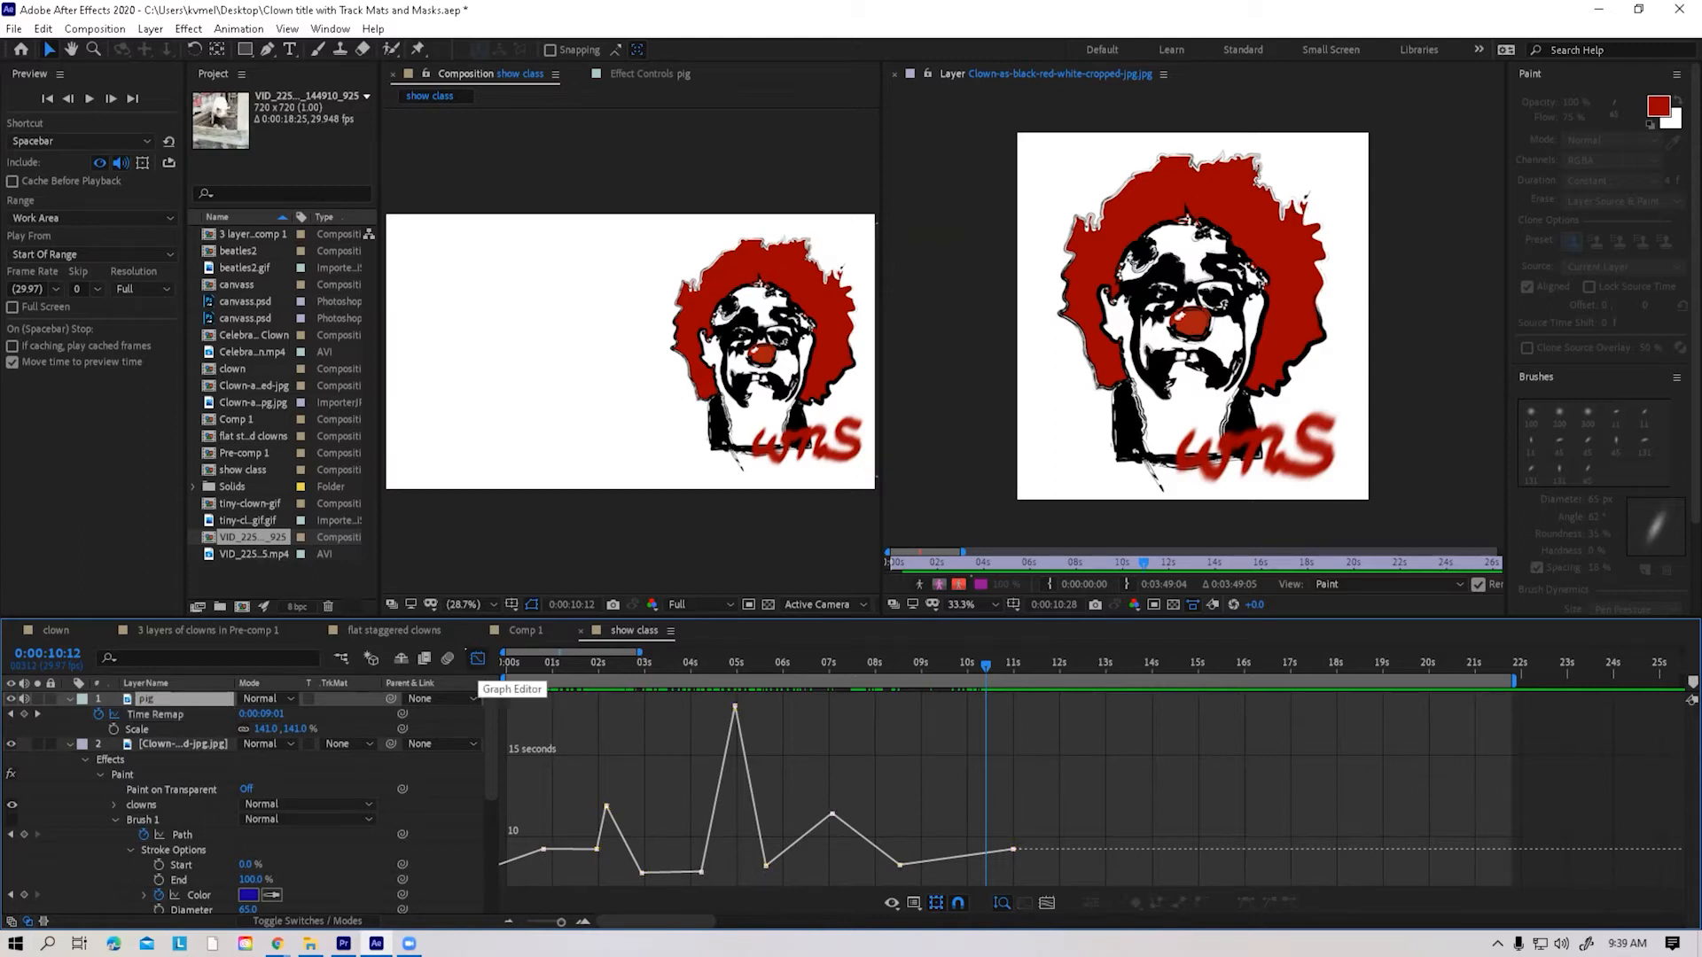
left_click(477, 658)
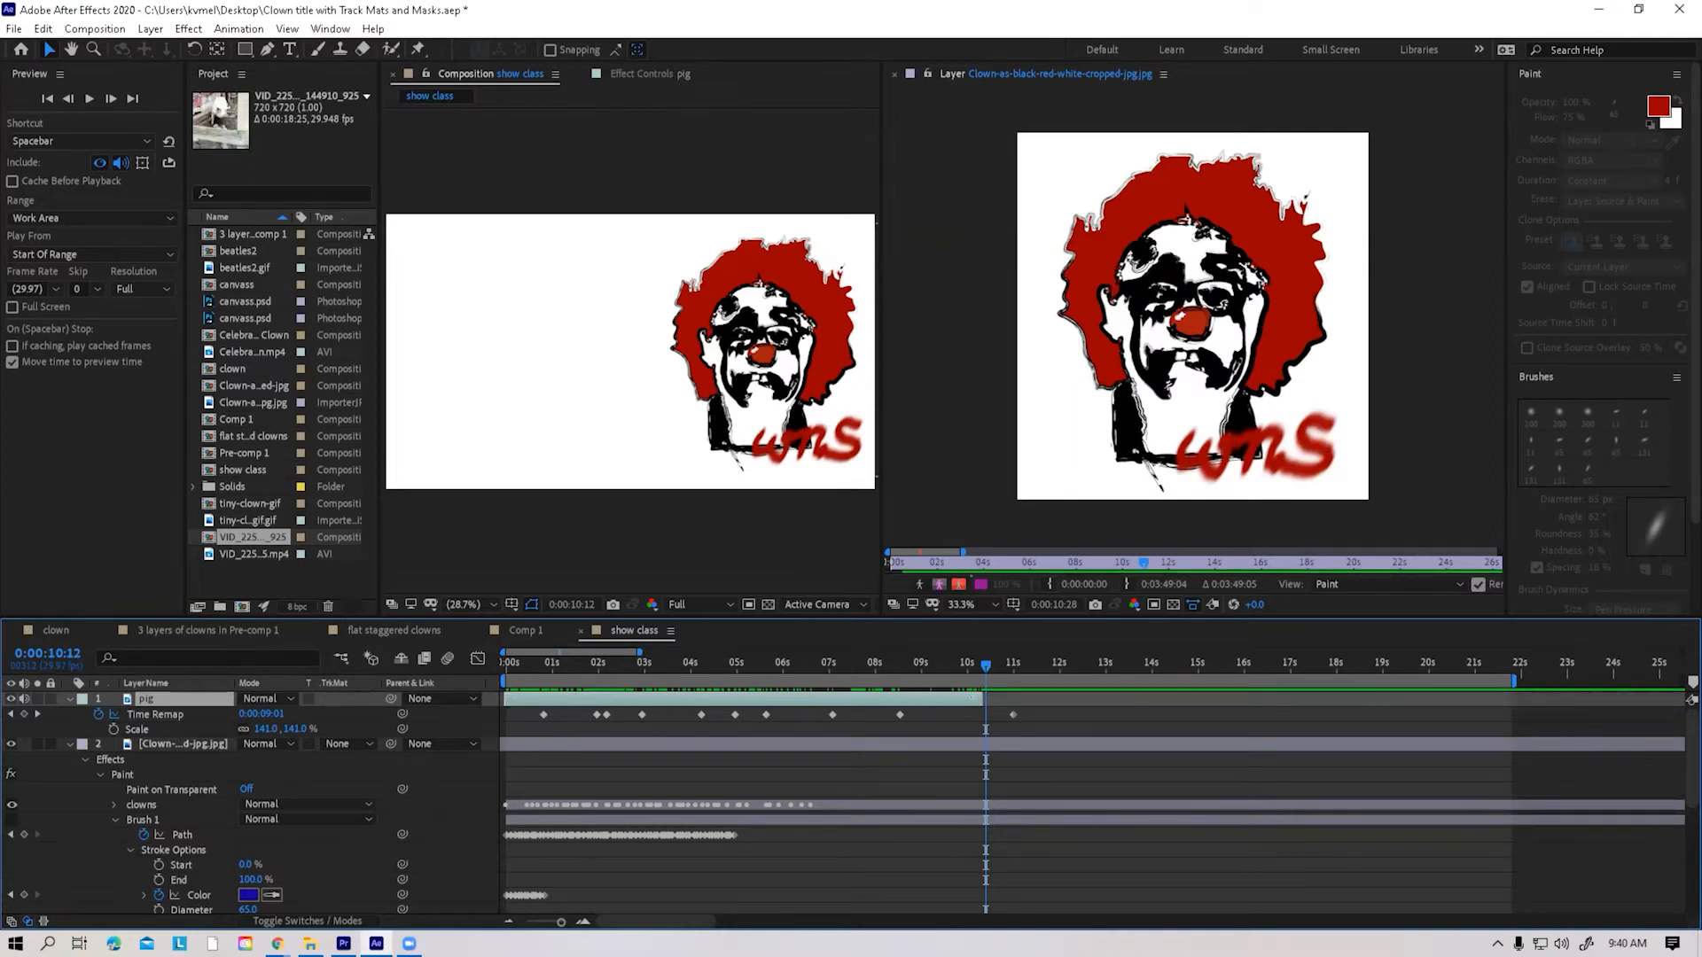
left_click_drag(982, 700, 1550, 699)
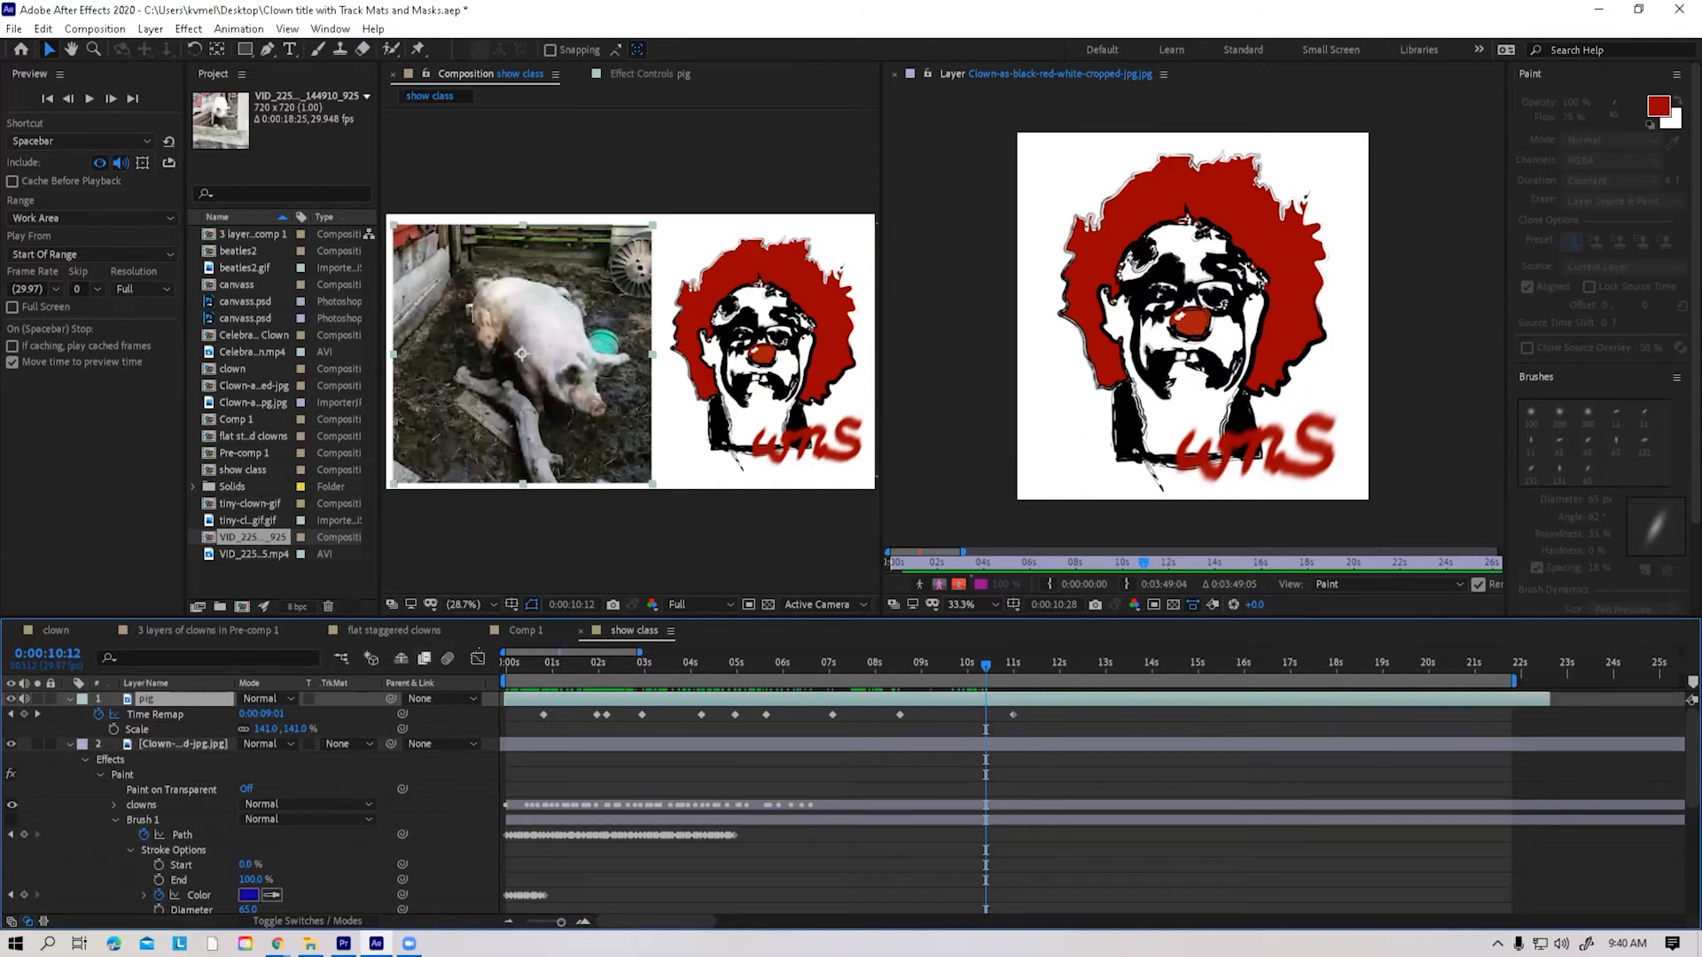
left_click(477, 658)
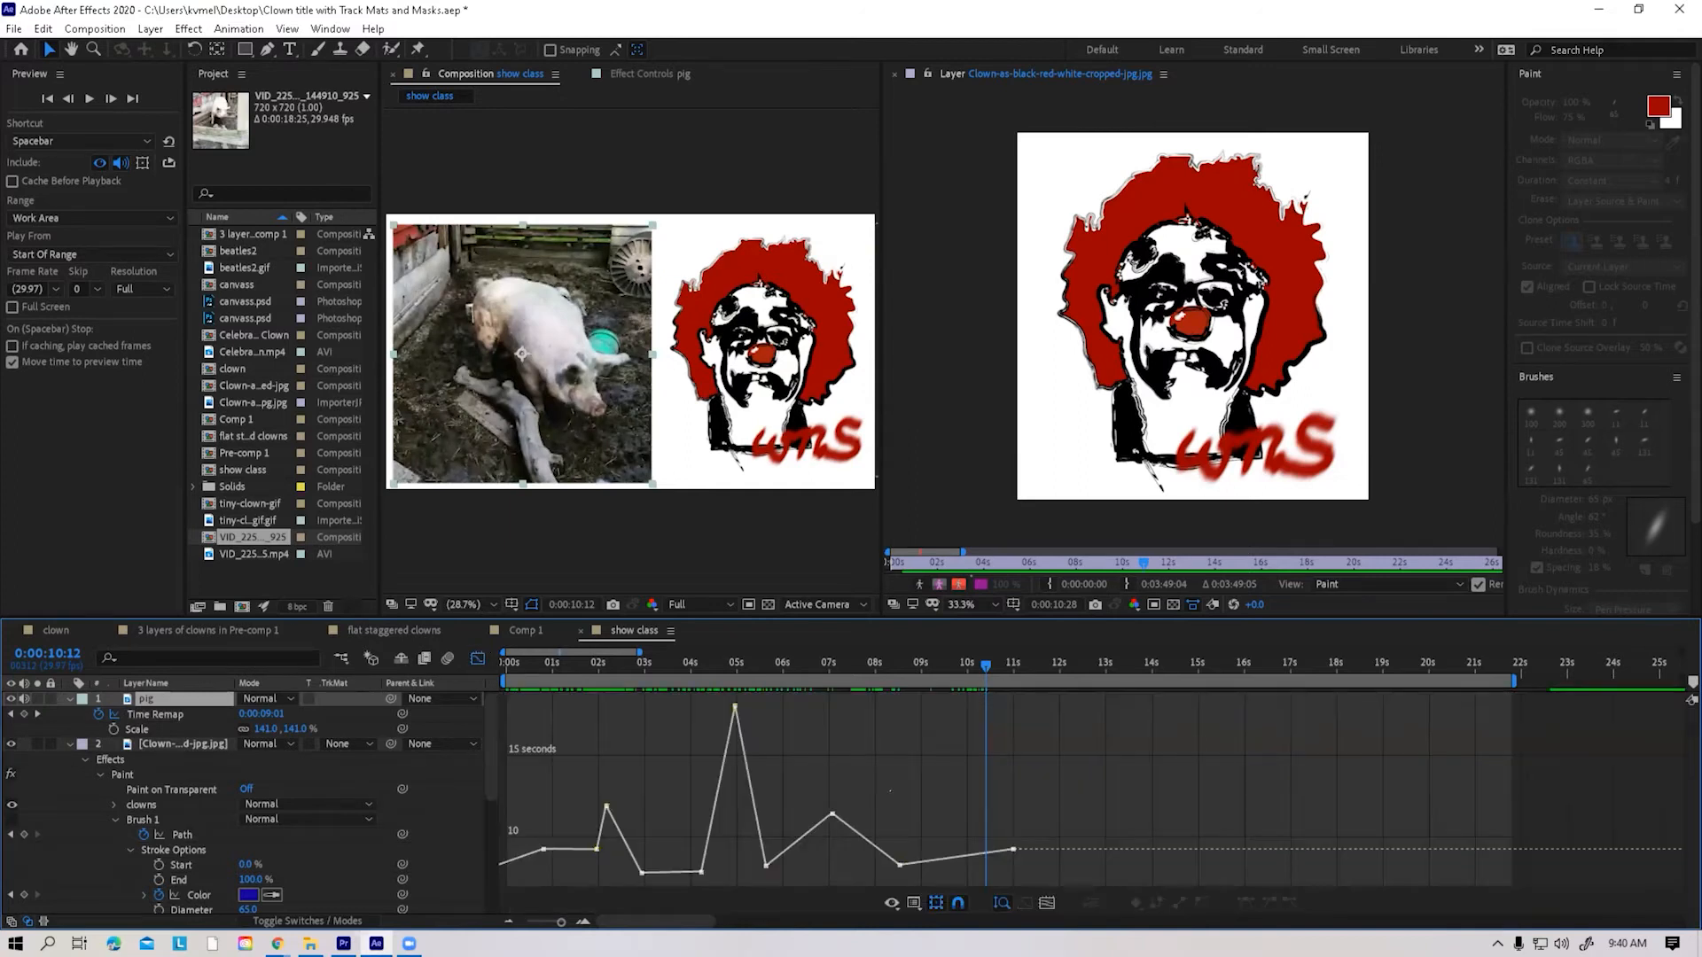
Raise the last Time Remap keyframe and move it to about 22 seconds, at a source time of about 17.5 seconds
mouse_move(1013, 849)
left_mouse_down()
mouse_move(1413, 710)
mouse_move(1486, 718)
mouse_move(1011, 831)
left_mouse_up()
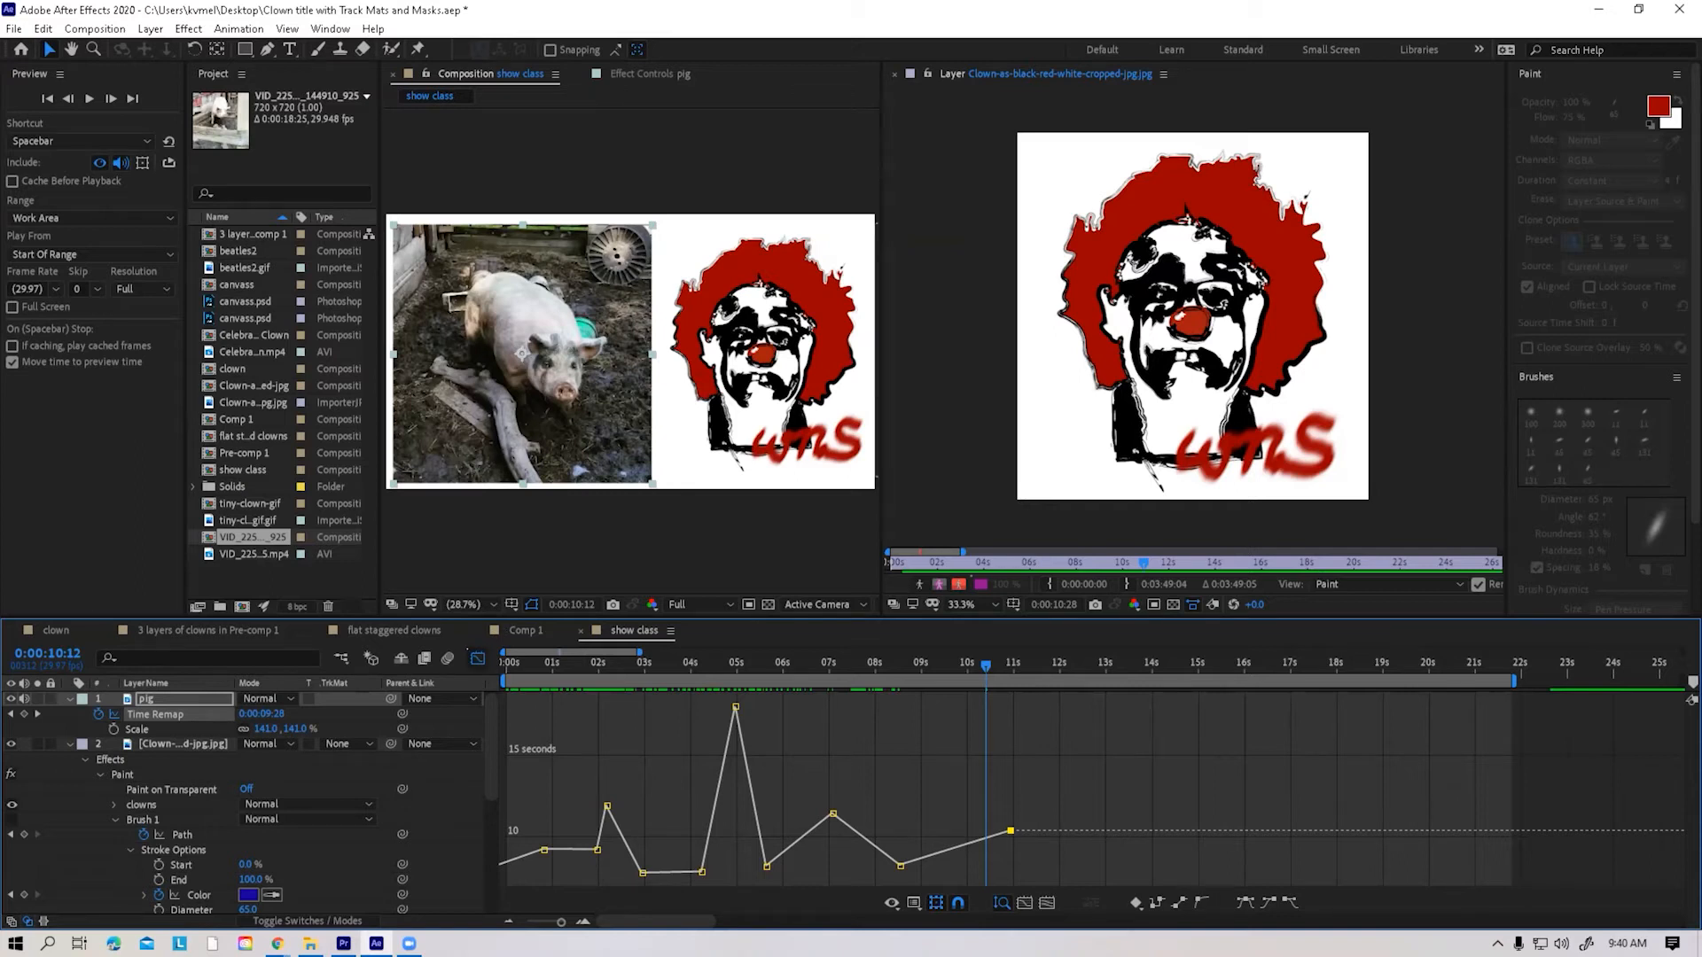
key("shift+F3")
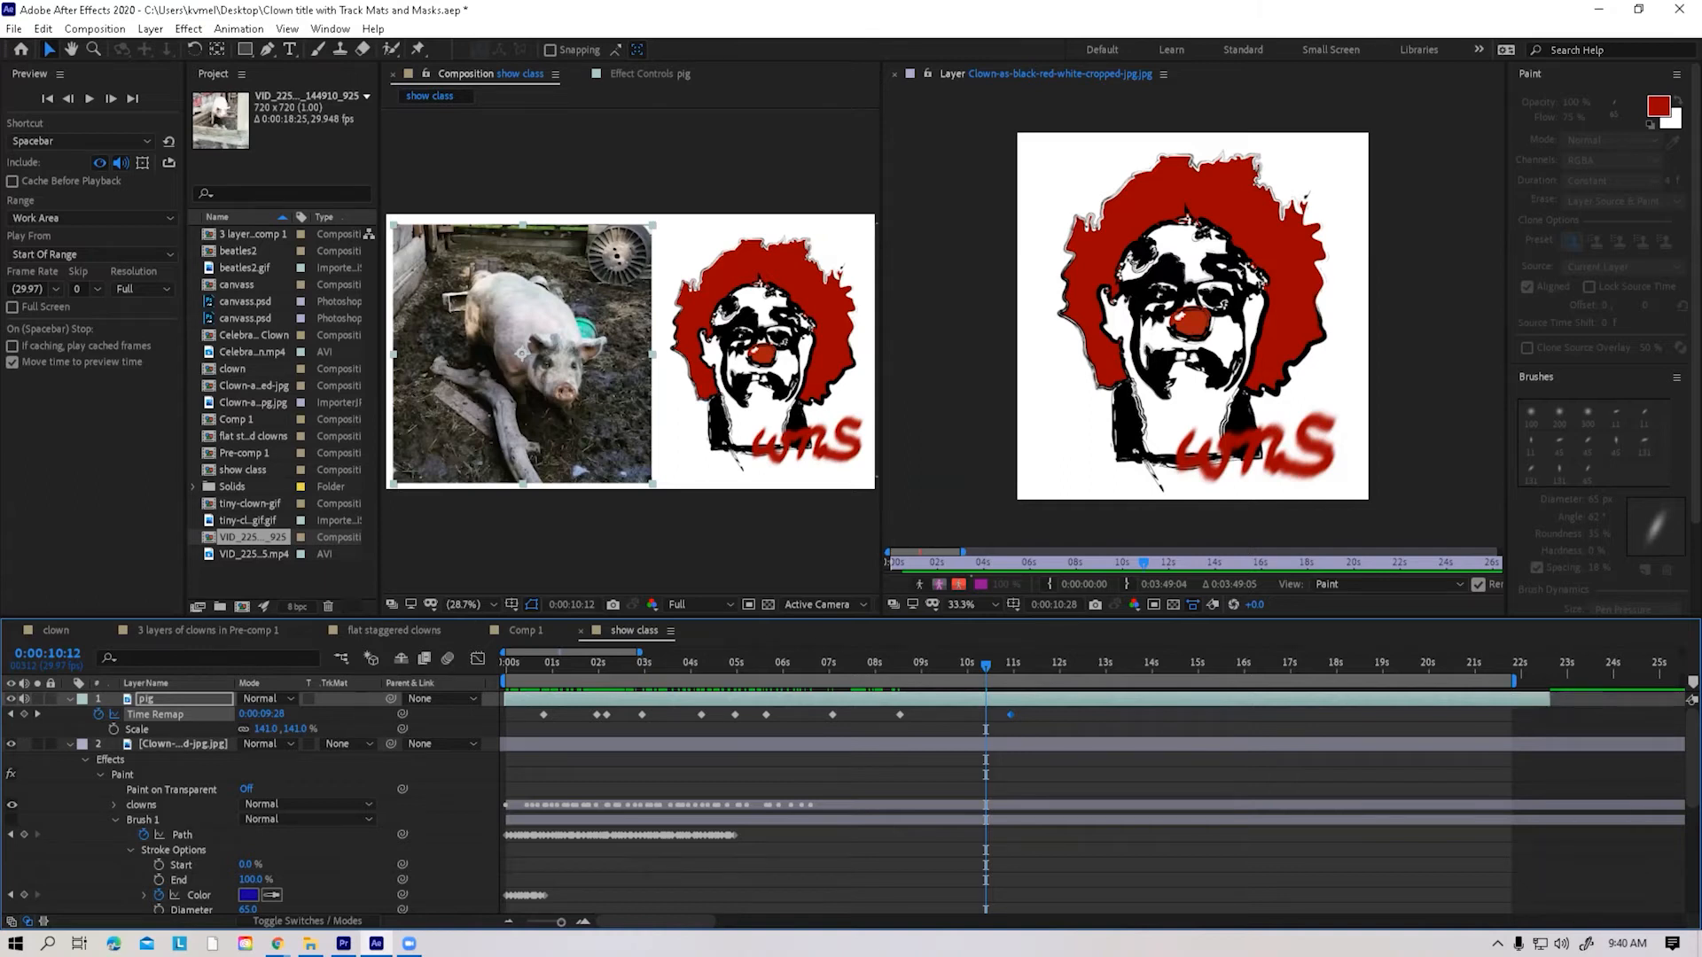
left_click(478, 659)
mouse_move(1011, 830)
left_click_drag(1011, 830, 1511, 714)
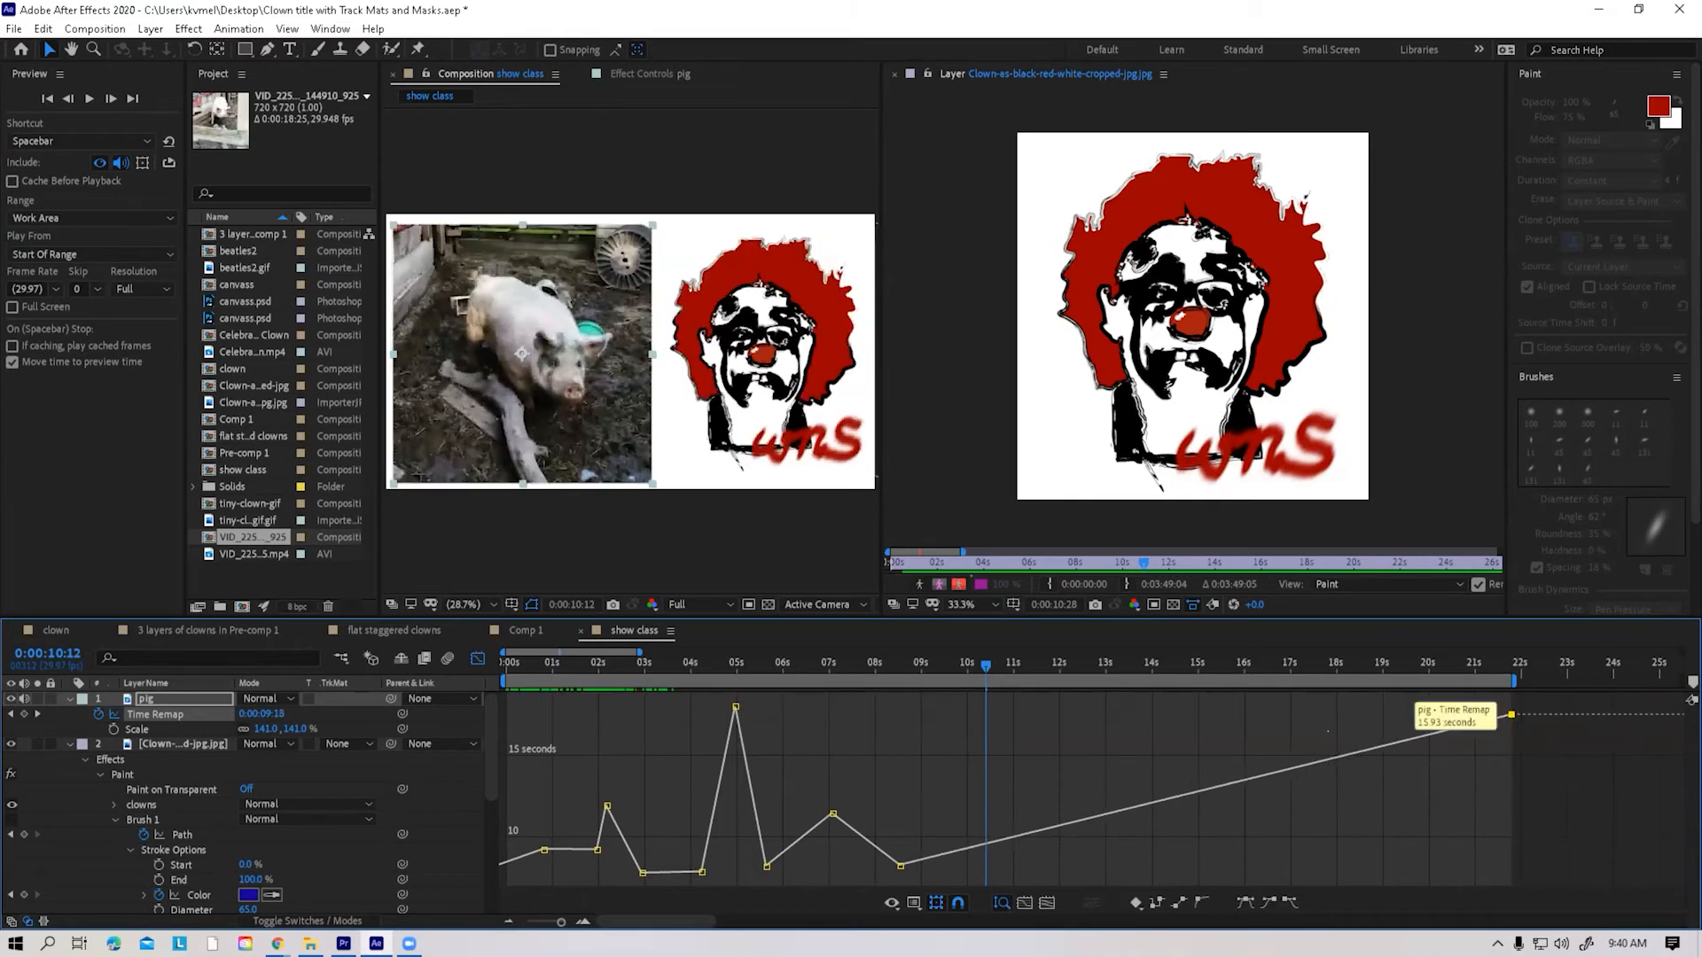
Save the project and preview the retimed pig footage, scrubbing to about 17.5 seconds and playing it
left_click_drag(917, 663, 1313, 650)
key("ctrl+s")
key("space")
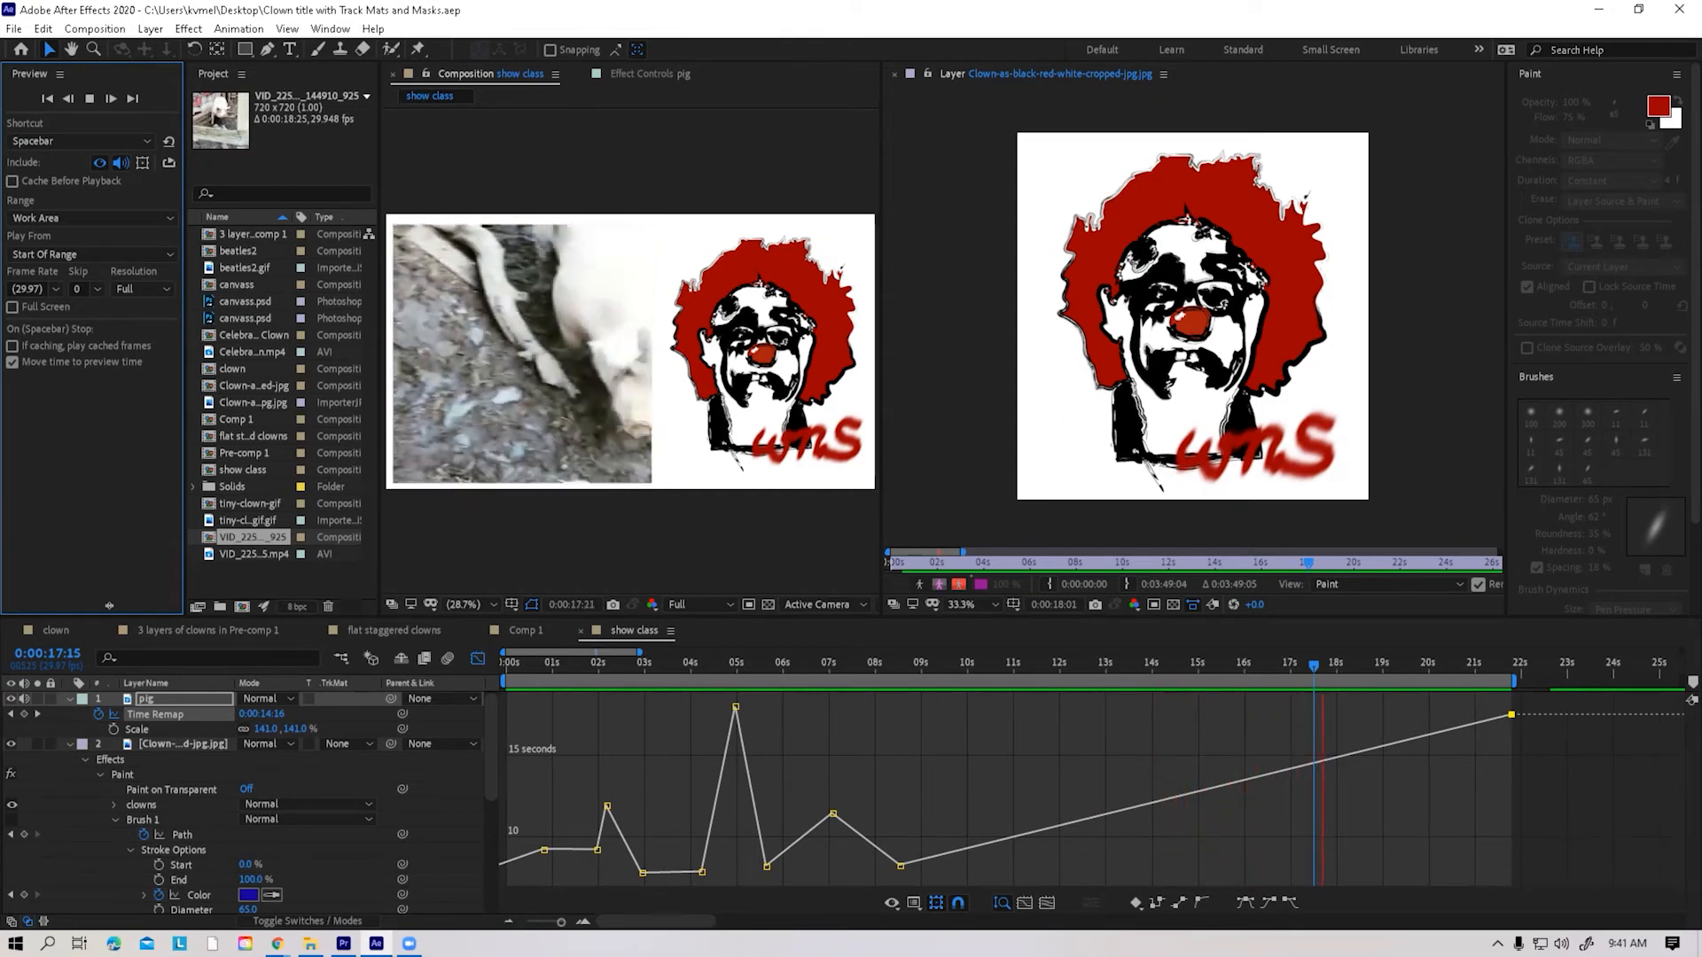
key("space")
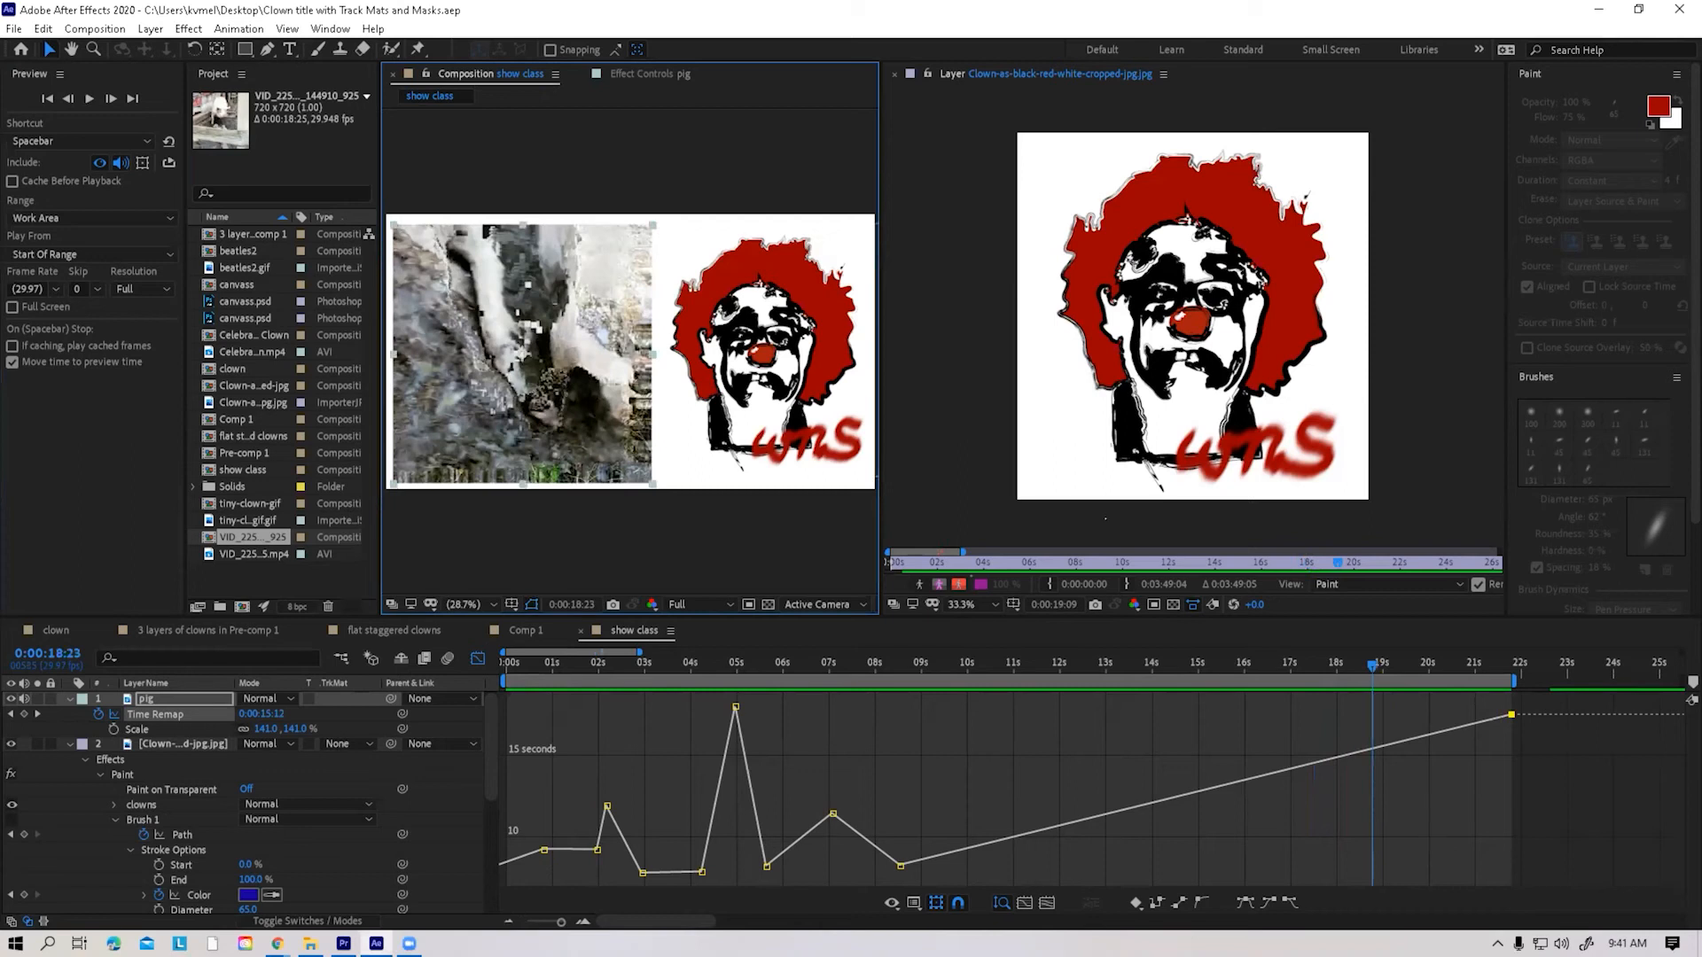
Extend the work area to about 44 seconds and move the last Time Remap keyframe to about 43 seconds at a source time of about 14.5 seconds
key("minus")
key("minus")
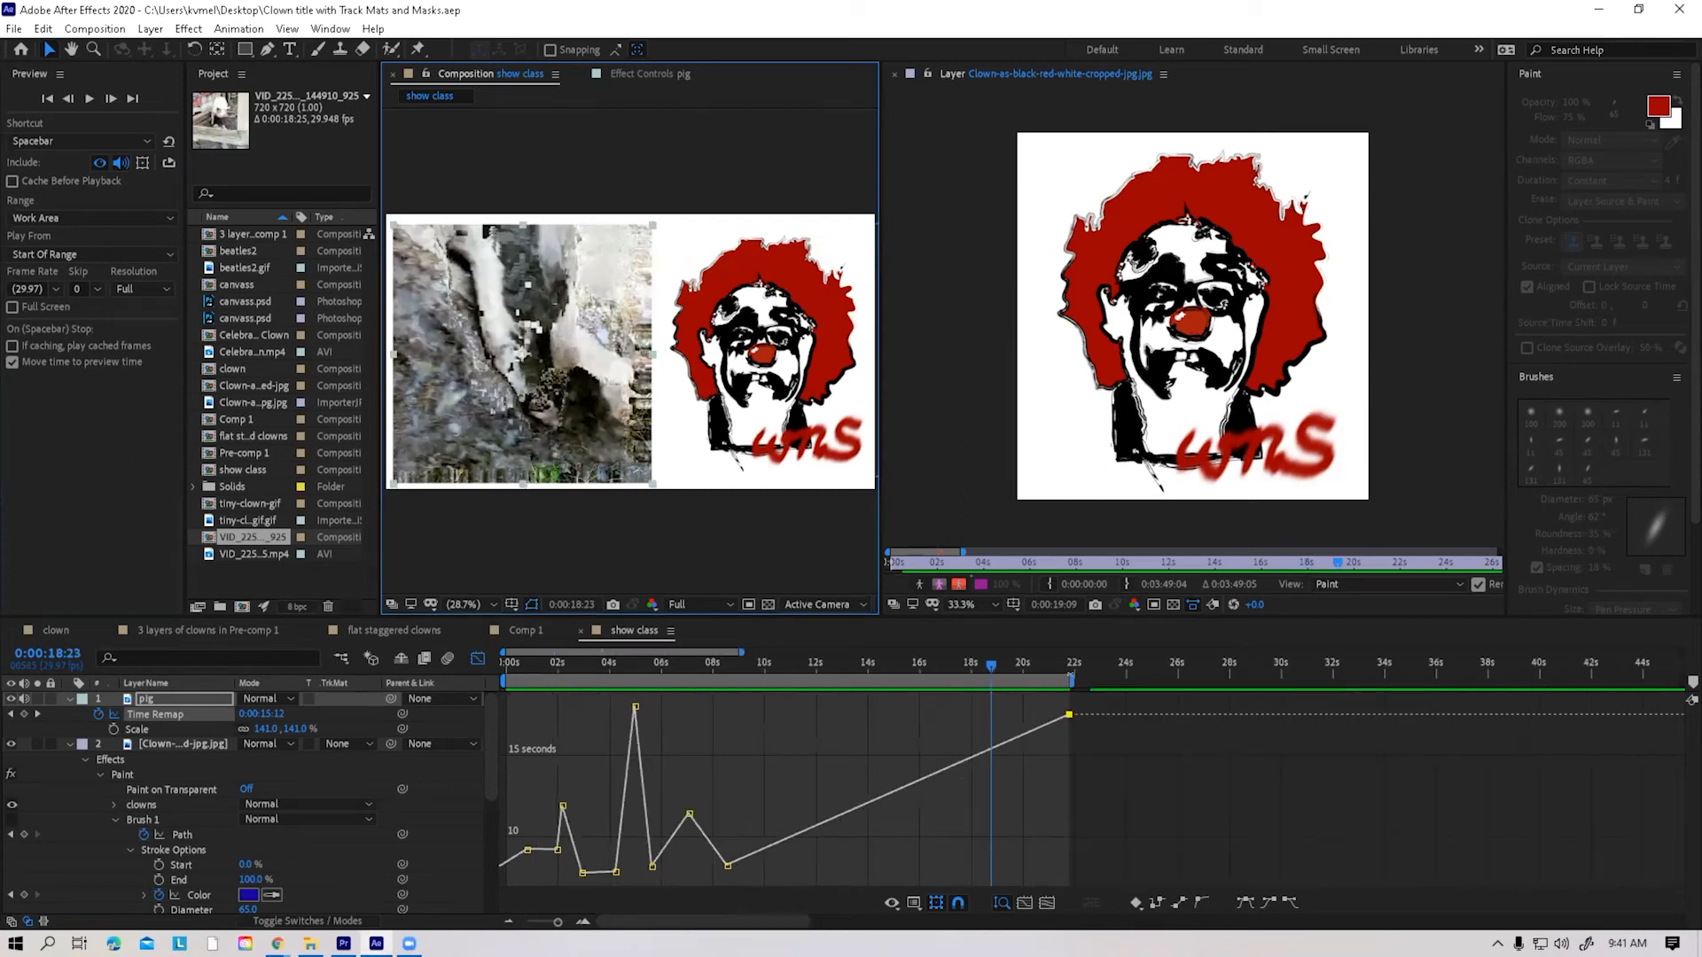
left_click_drag(1064, 681, 947, 690)
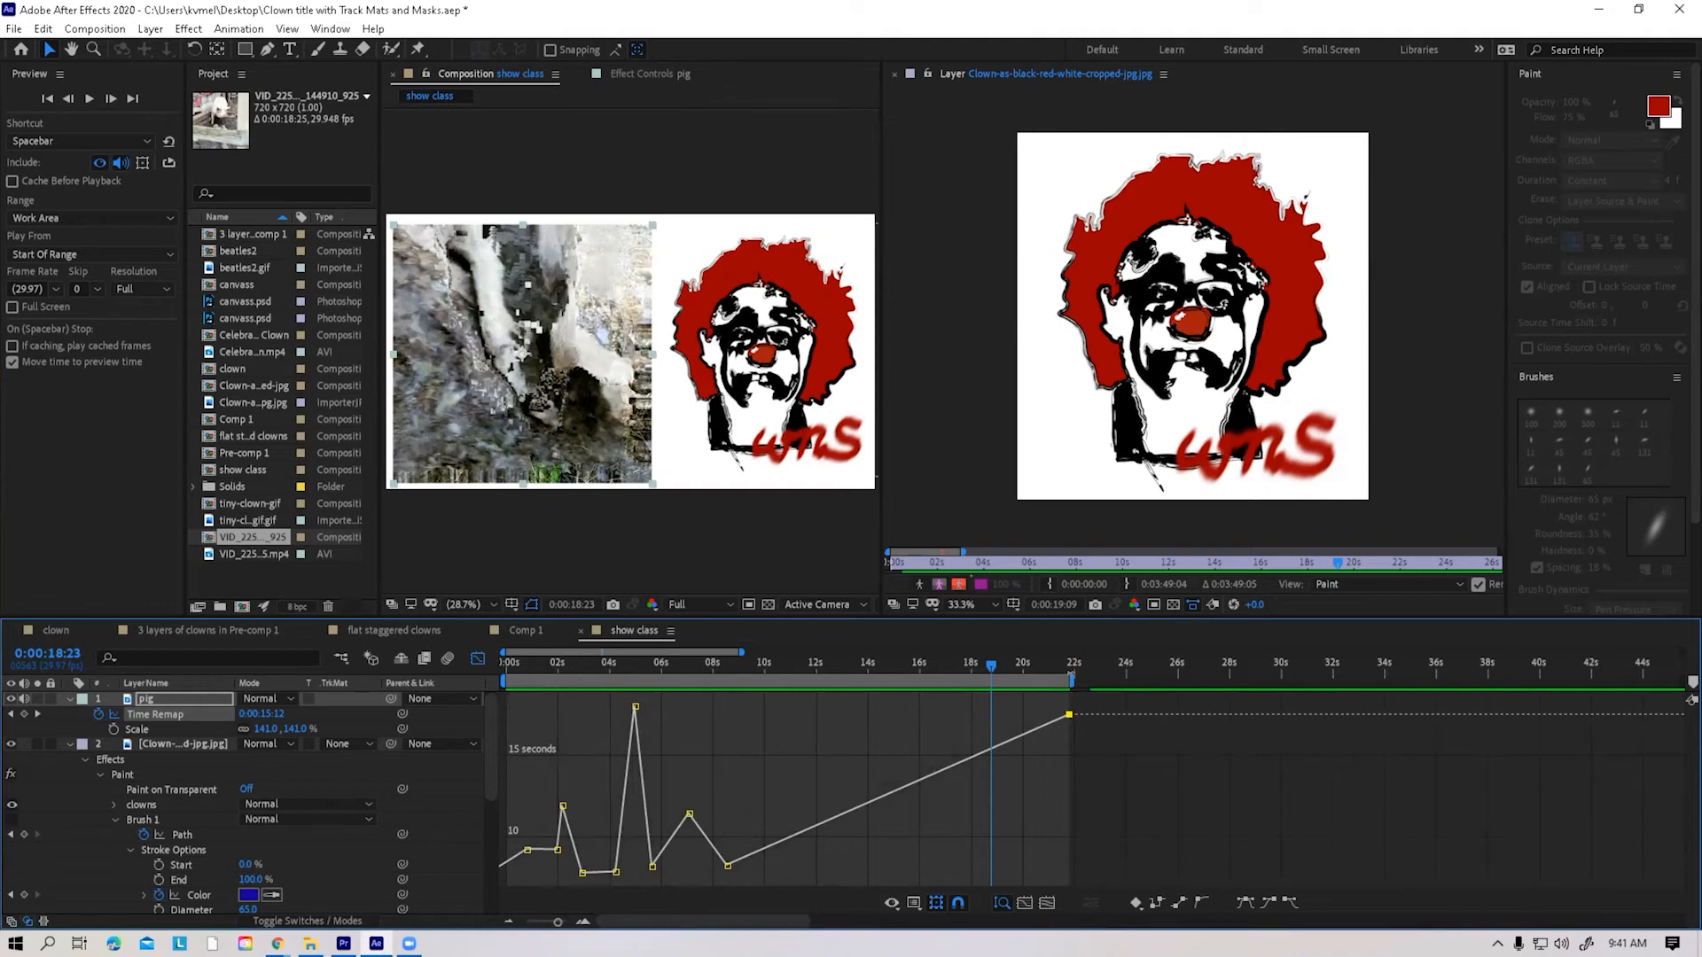
left_click_drag(1071, 681, 1640, 681)
left_click_drag(1069, 714, 1619, 763)
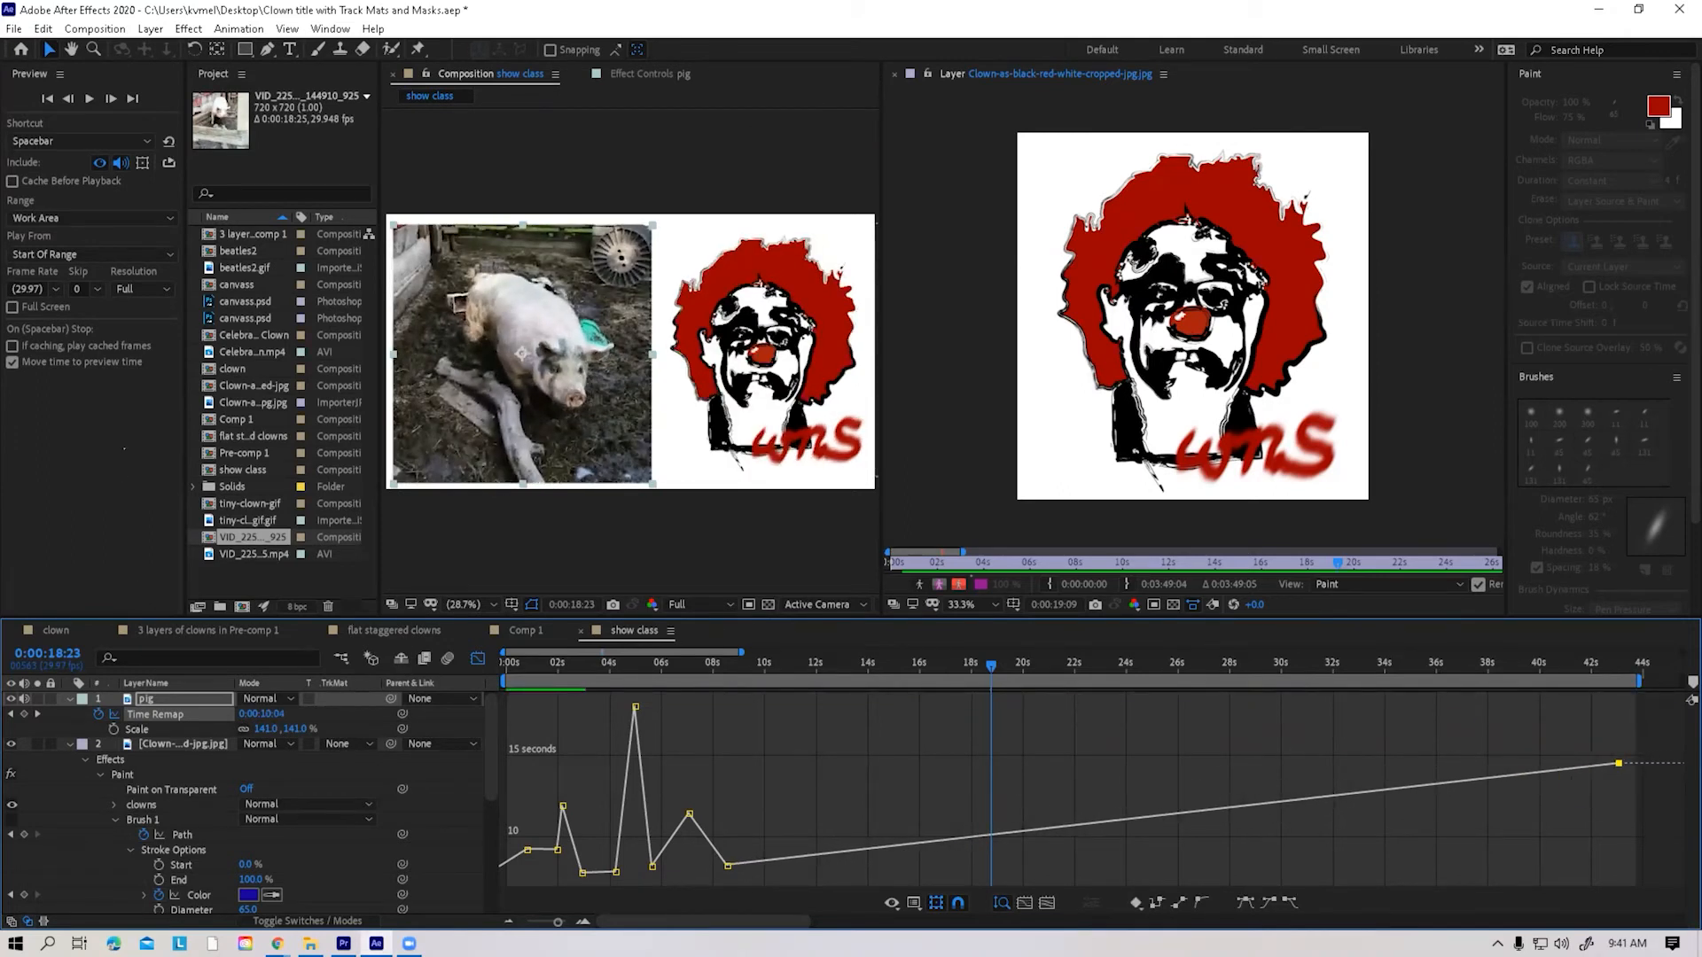
Play the composition and scrub to 0:00:07:06 to check the footage around the seven-second peak
left_click(88, 98)
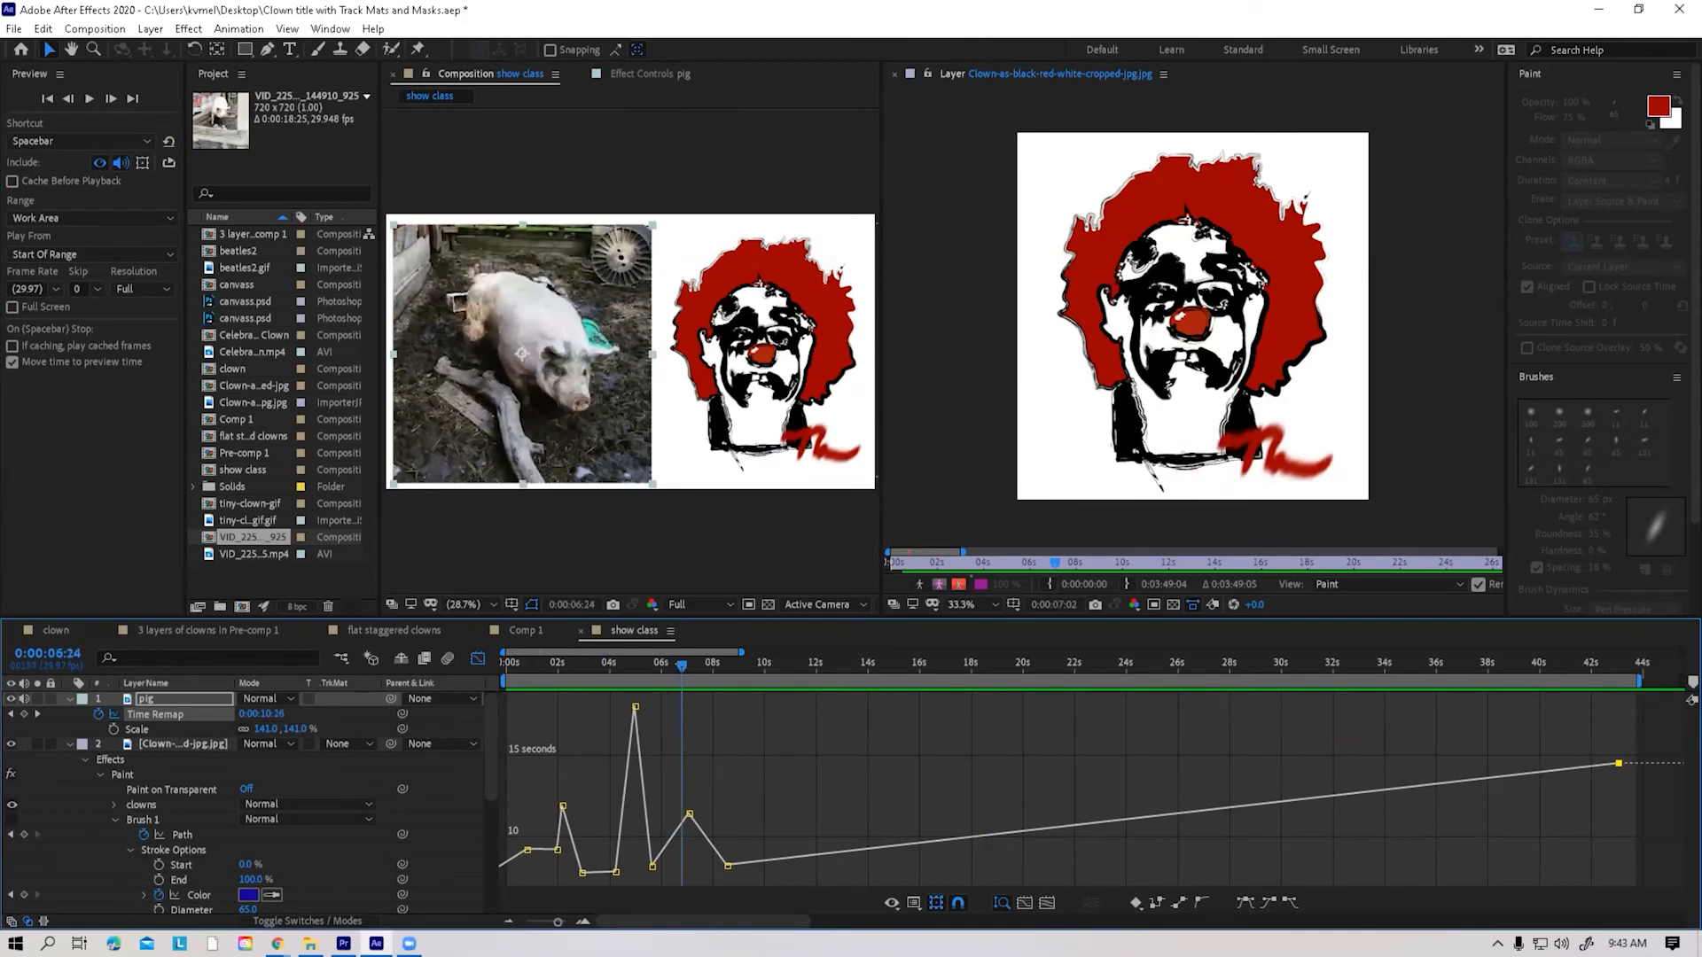
key("space")
left_click_drag(655, 666, 692, 666)
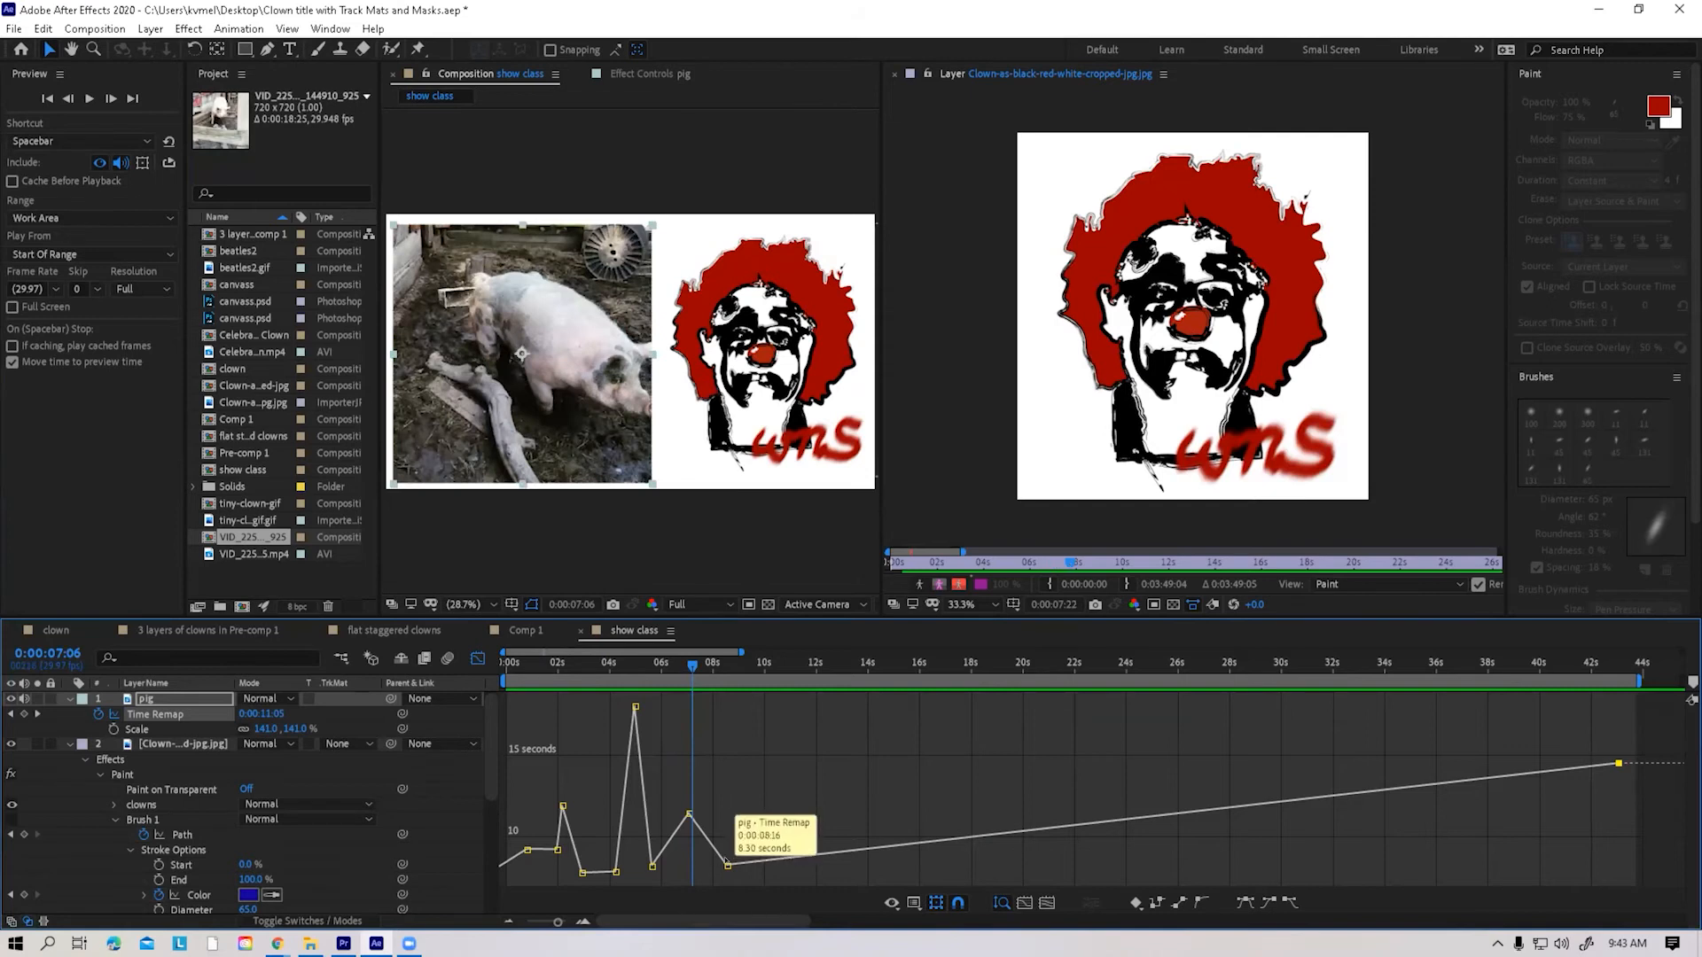
Move the low keyframe to about 7.7 seconds, and add a following peak at 0:00:08:04 with a source time of 11.84 seconds
left_click_drag(728, 866, 704, 872)
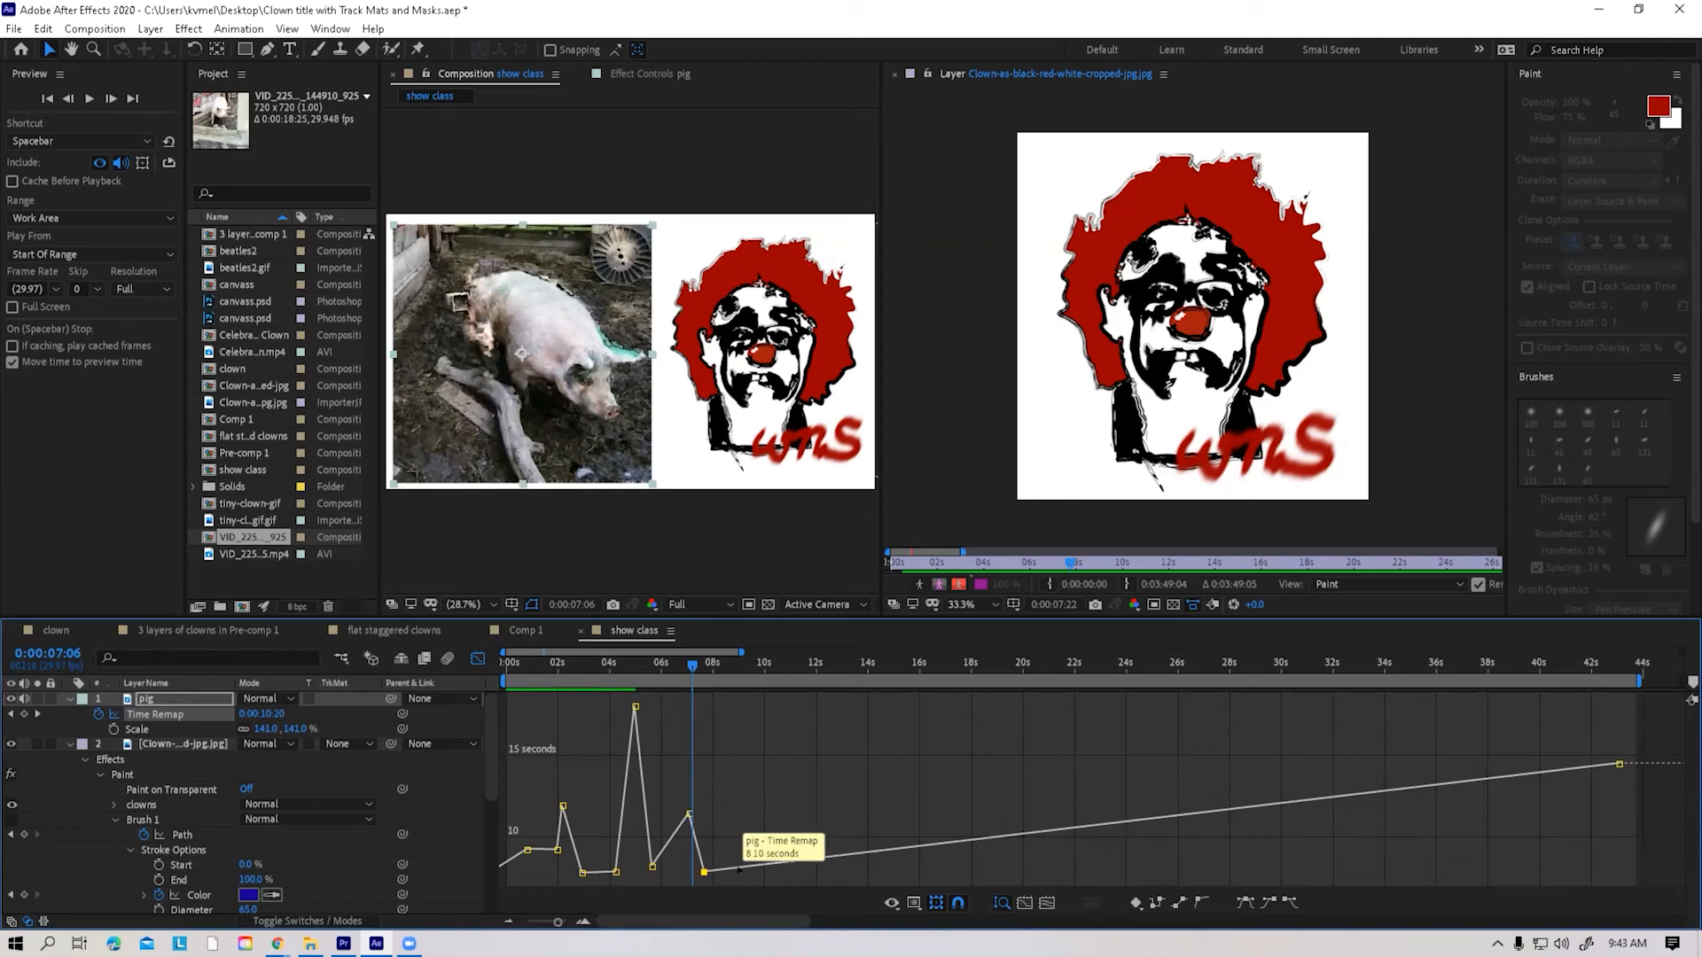
key("g")
left_click(739, 868)
key("ctrl")
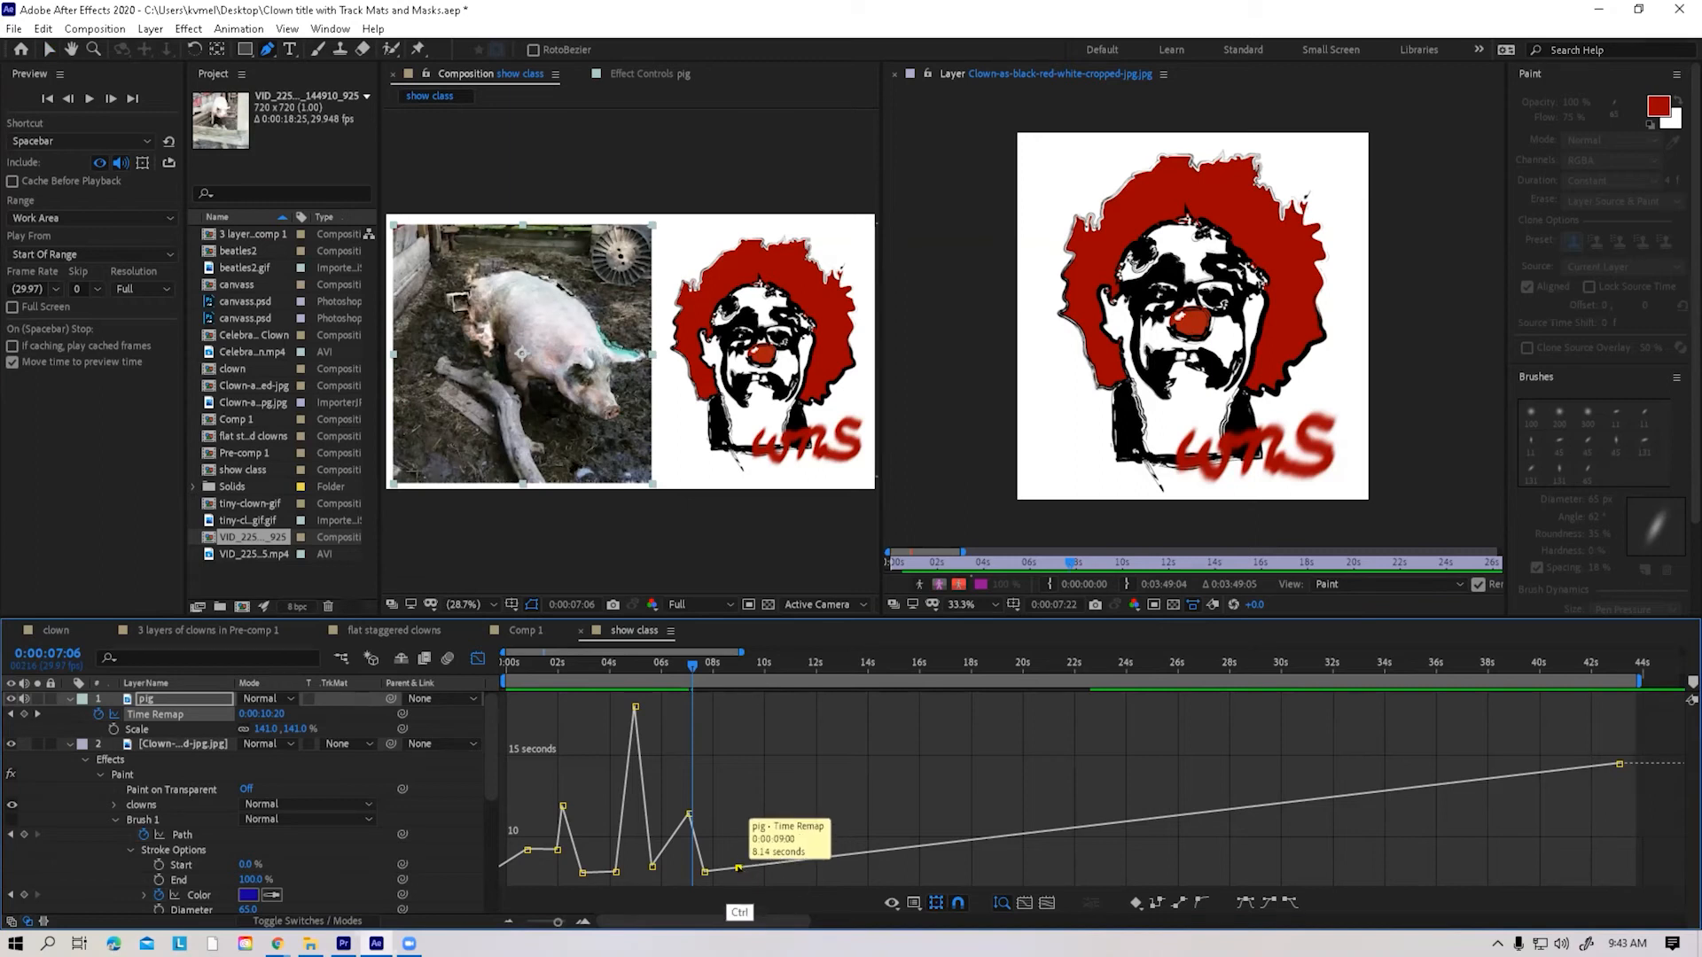
left_click_drag(738, 869, 728, 817)
left_click_drag(693, 665, 719, 666)
left_click(725, 811)
left_click(716, 811)
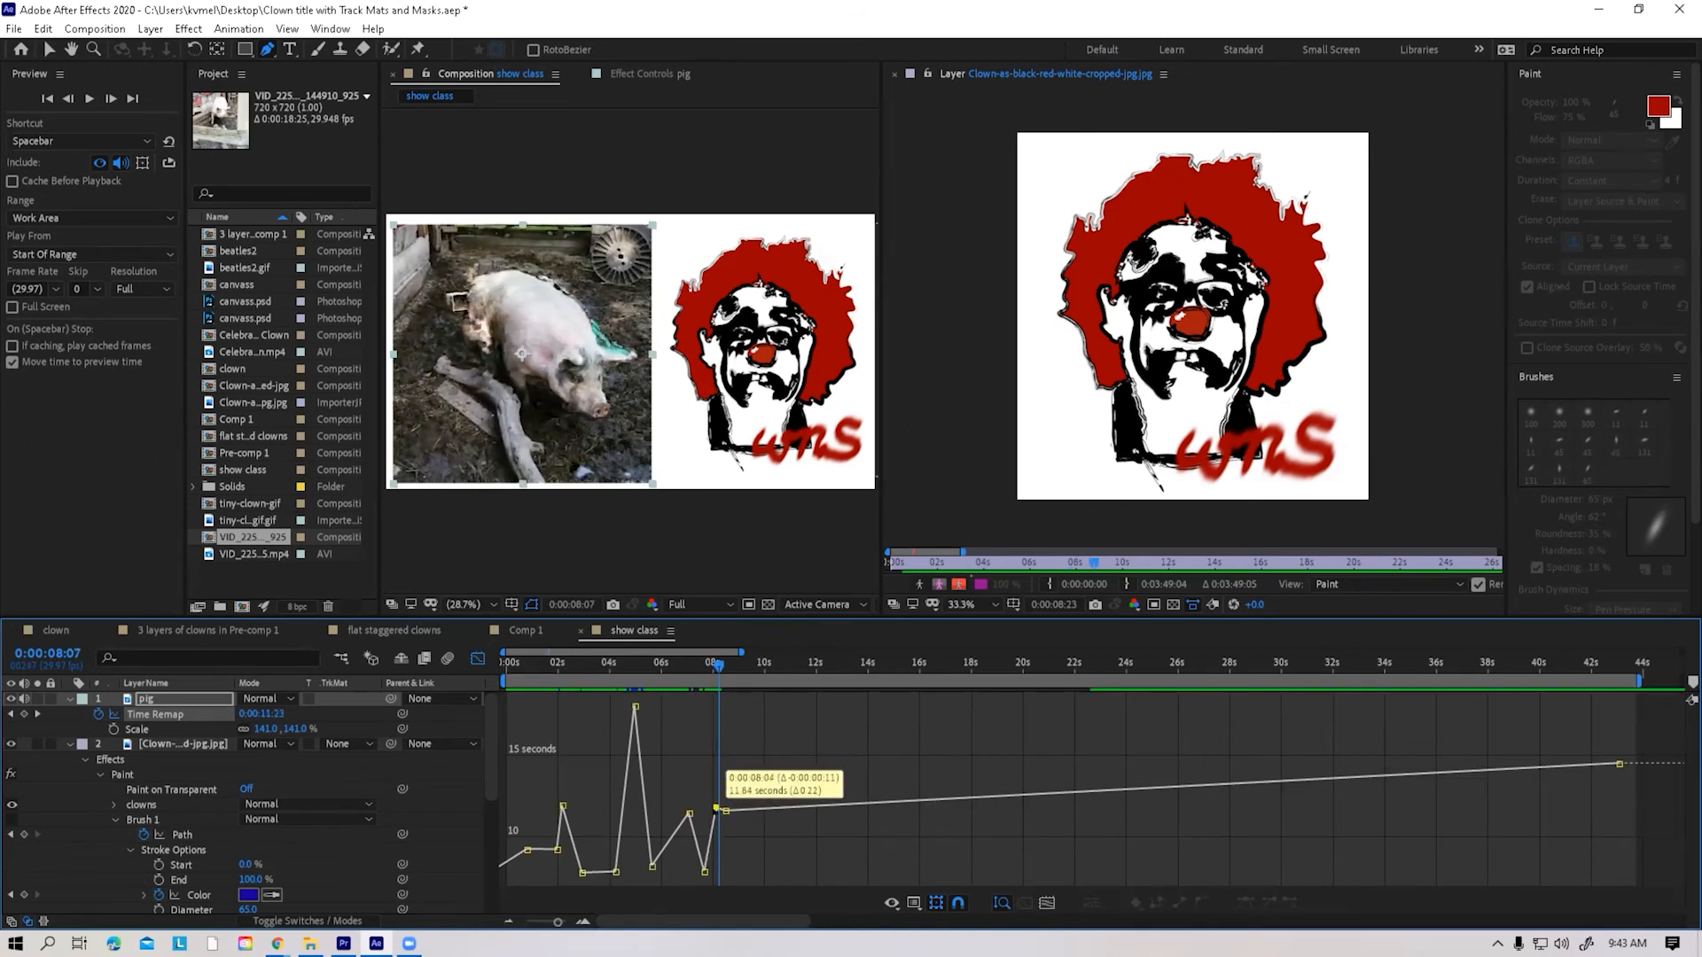
Pull the keyframe after the eight-second peak down to a low point at about 8.6 seconds
mouse_move(725, 811)
left_mouse_down()
mouse_move(742, 898)
mouse_move(735, 812)
left_mouse_up()
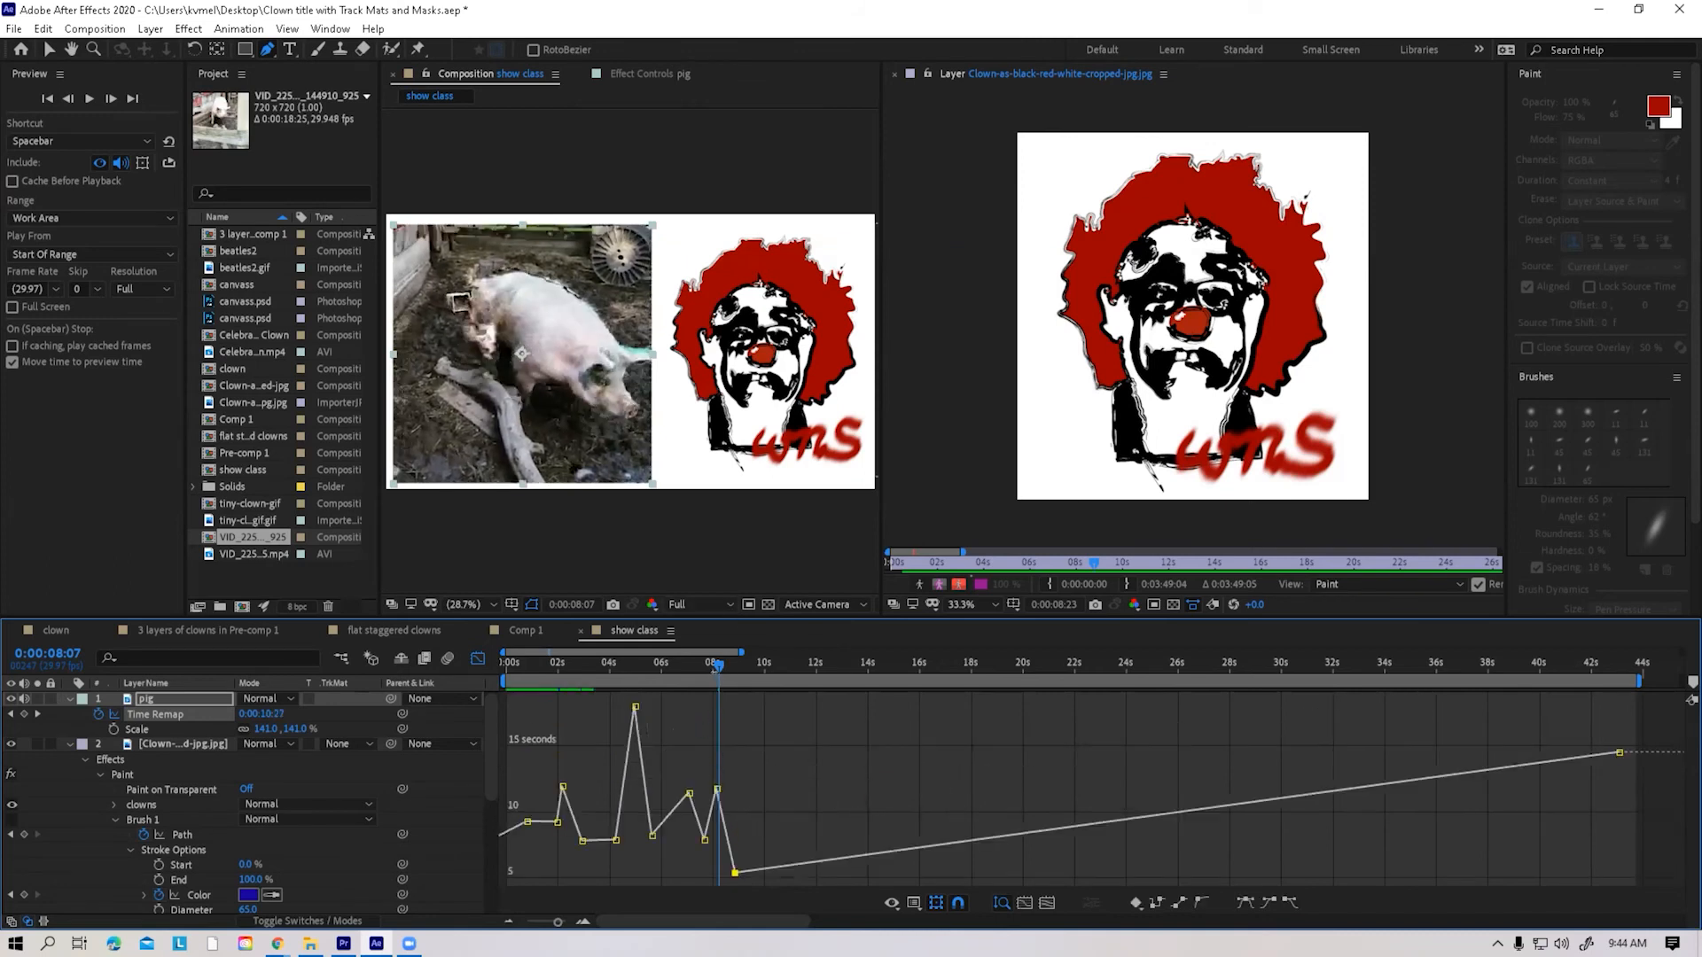
left_click_drag(719, 665, 725, 673)
mouse_move(737, 873)
left_click_drag(731, 858, 732, 844)
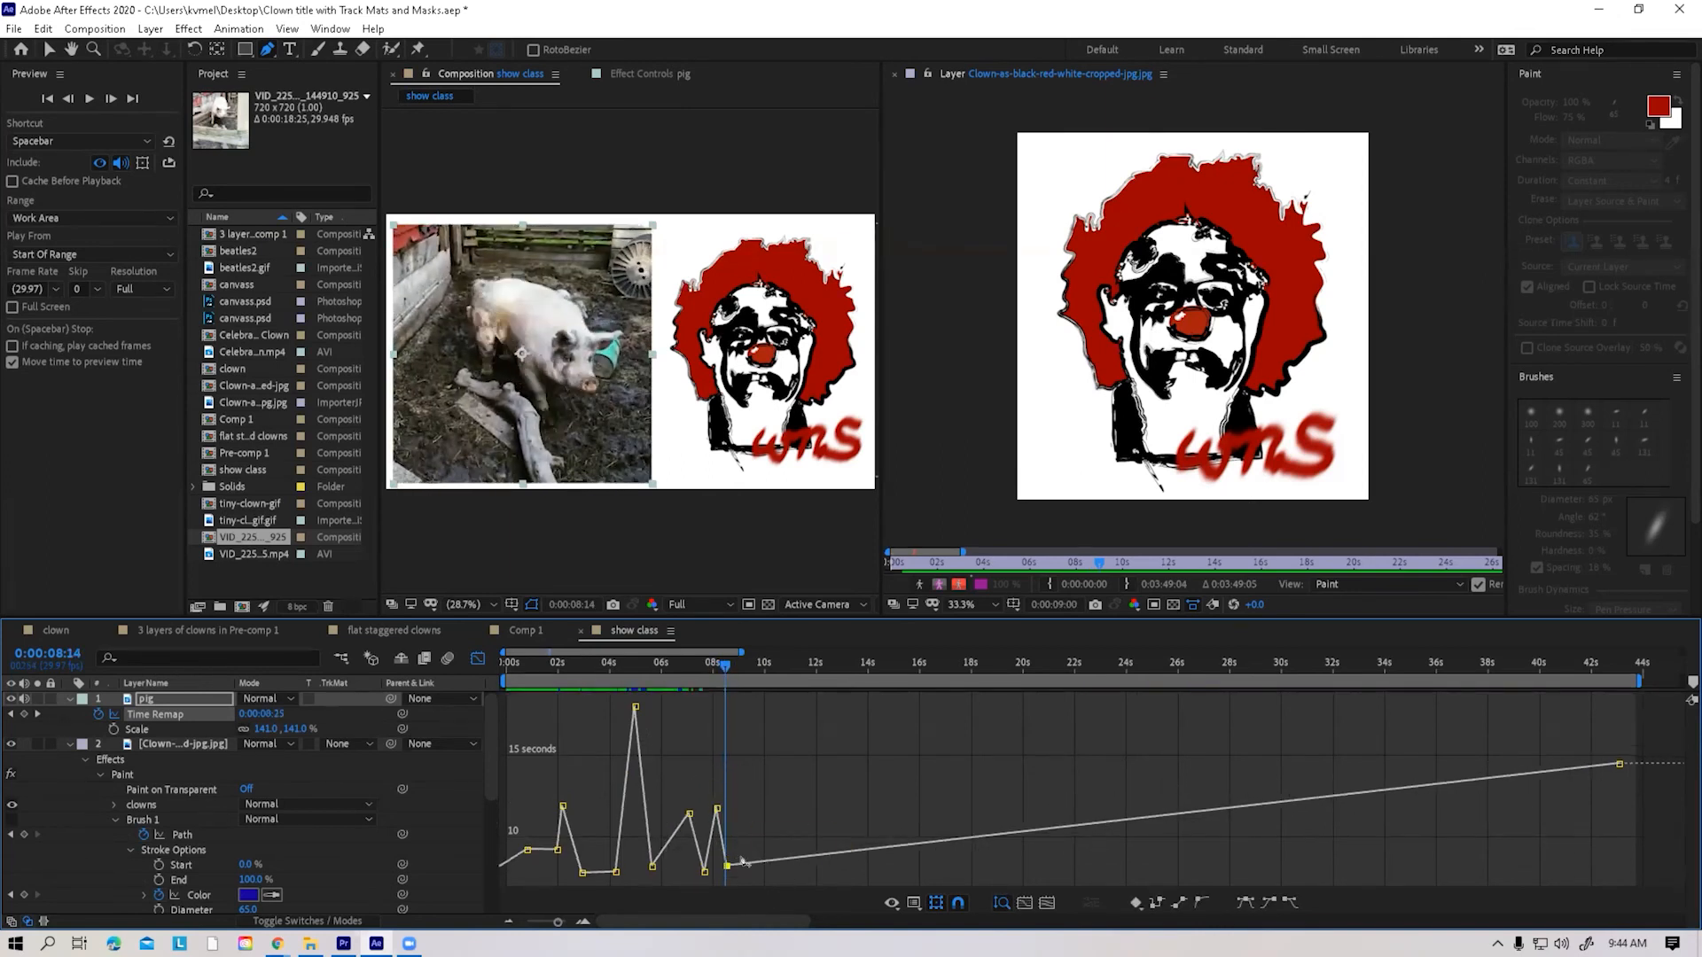
Add Time Remap keyframes between about 9 and 12 seconds and shape them into a zigzag with progressively smaller swings
left_click(743, 865)
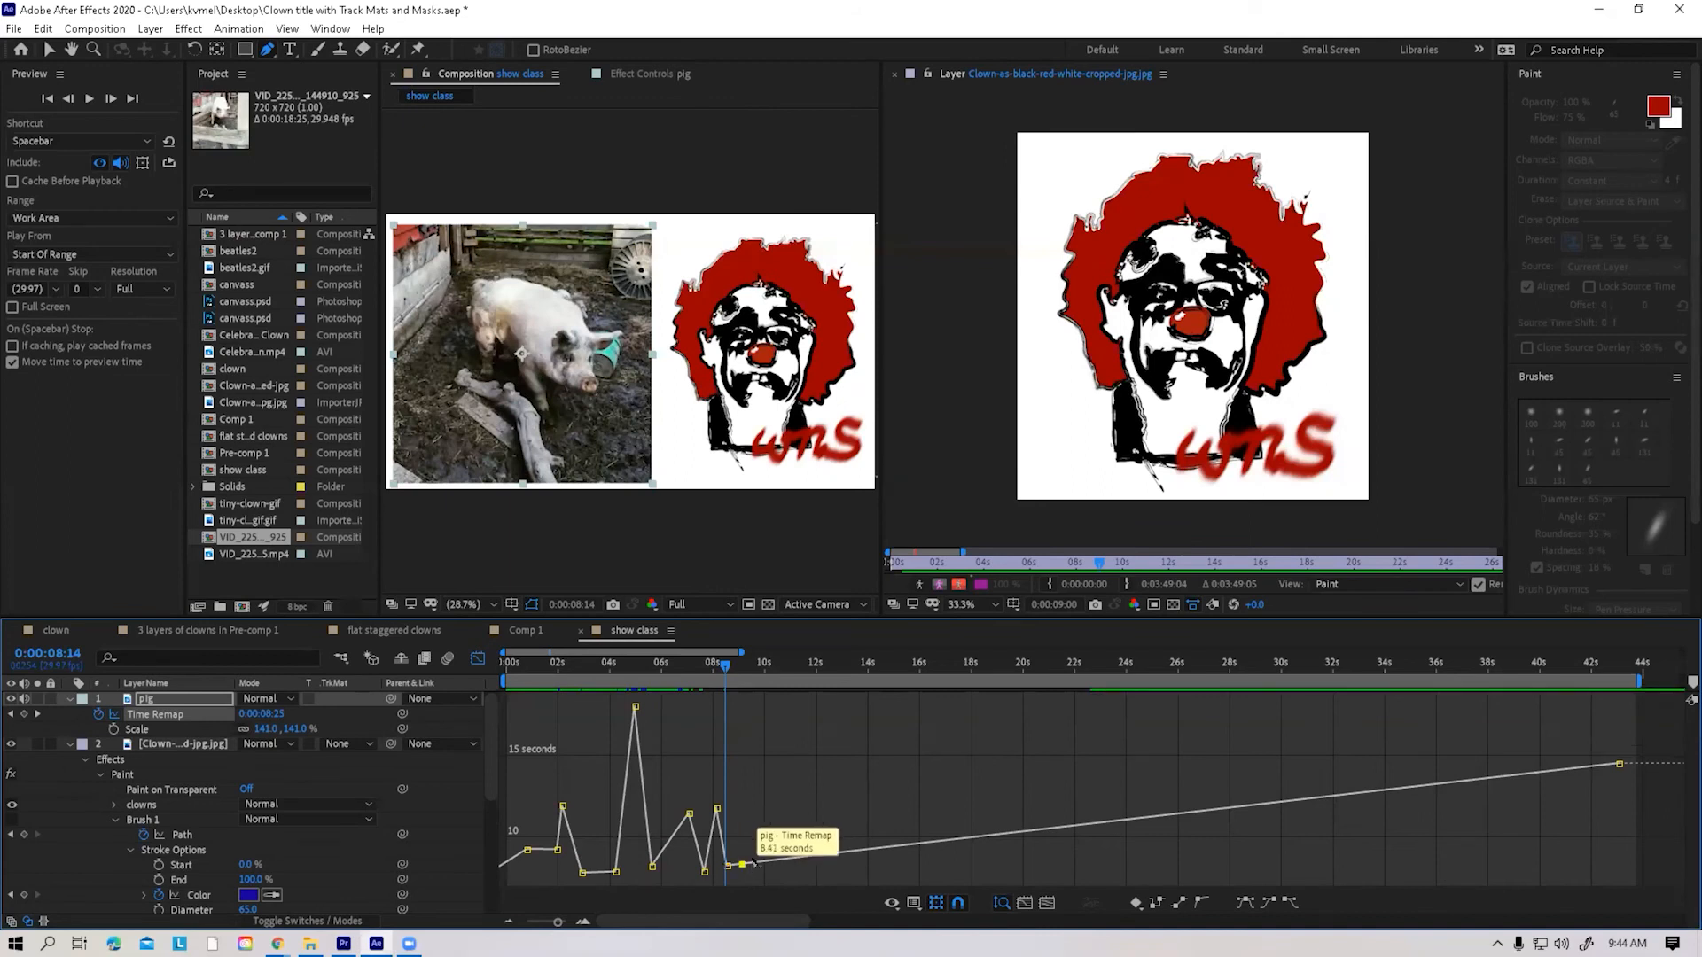
left_click(758, 861)
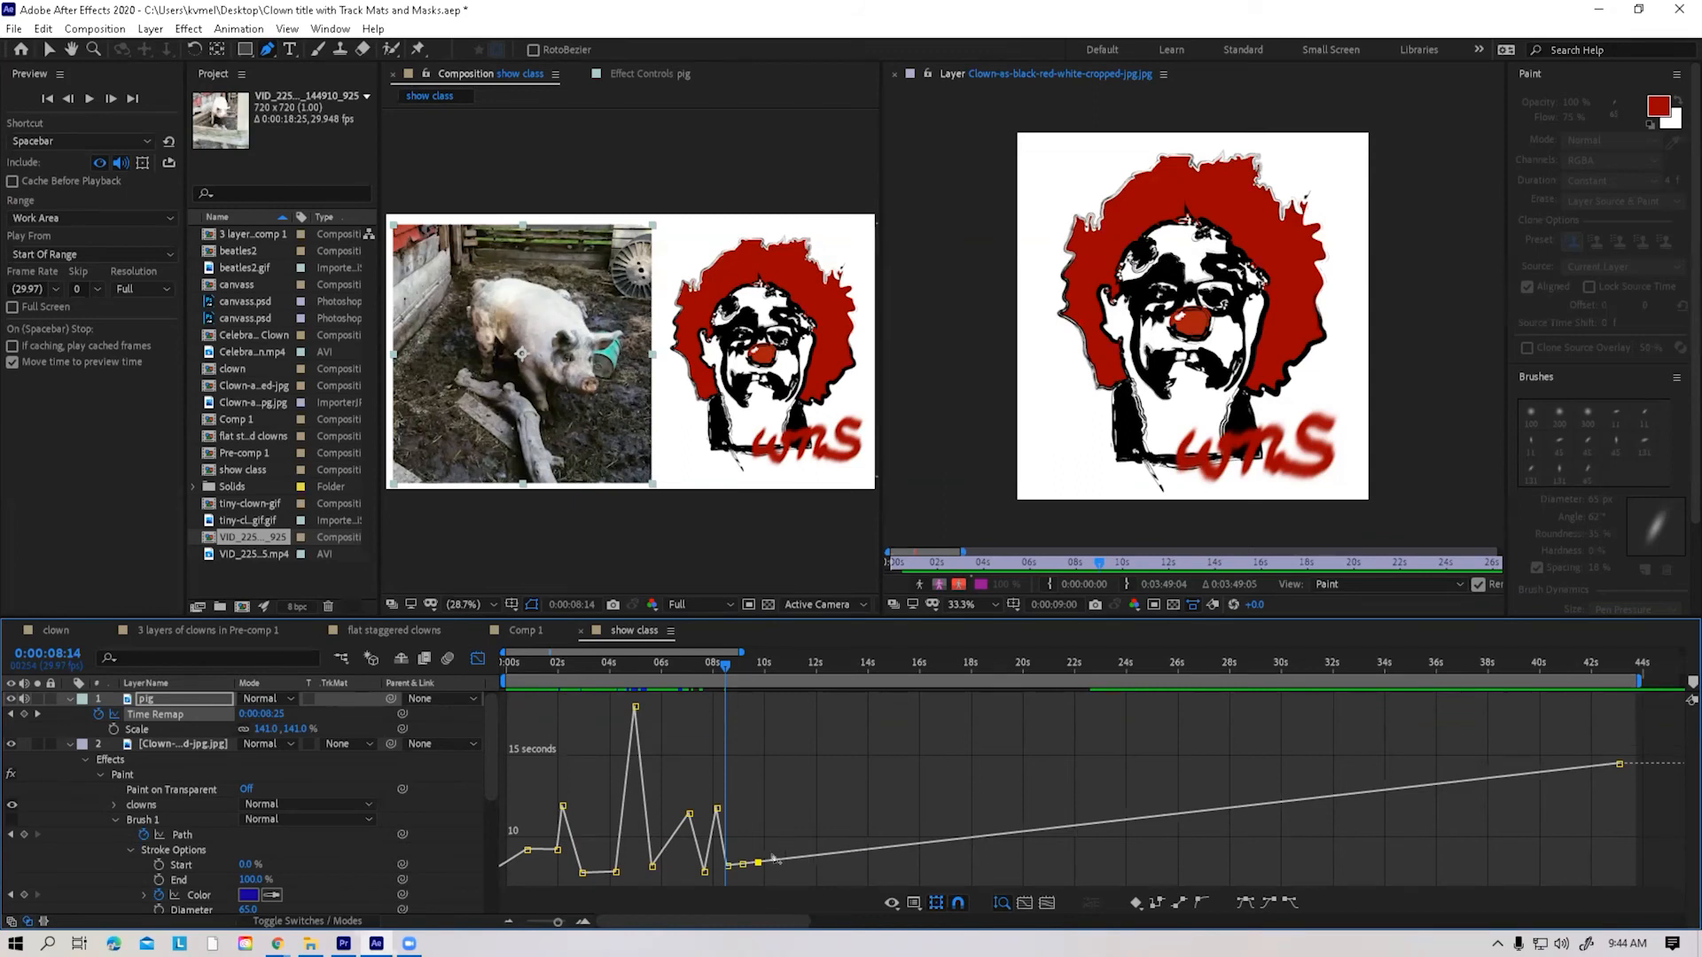
left_click(765, 861)
left_click(780, 860)
left_click(843, 853)
mouse_move(743, 864)
left_mouse_down()
mouse_move(741, 824)
mouse_move(751, 862)
left_mouse_up()
left_click_drag(766, 862, 818, 836)
mouse_move(824, 854)
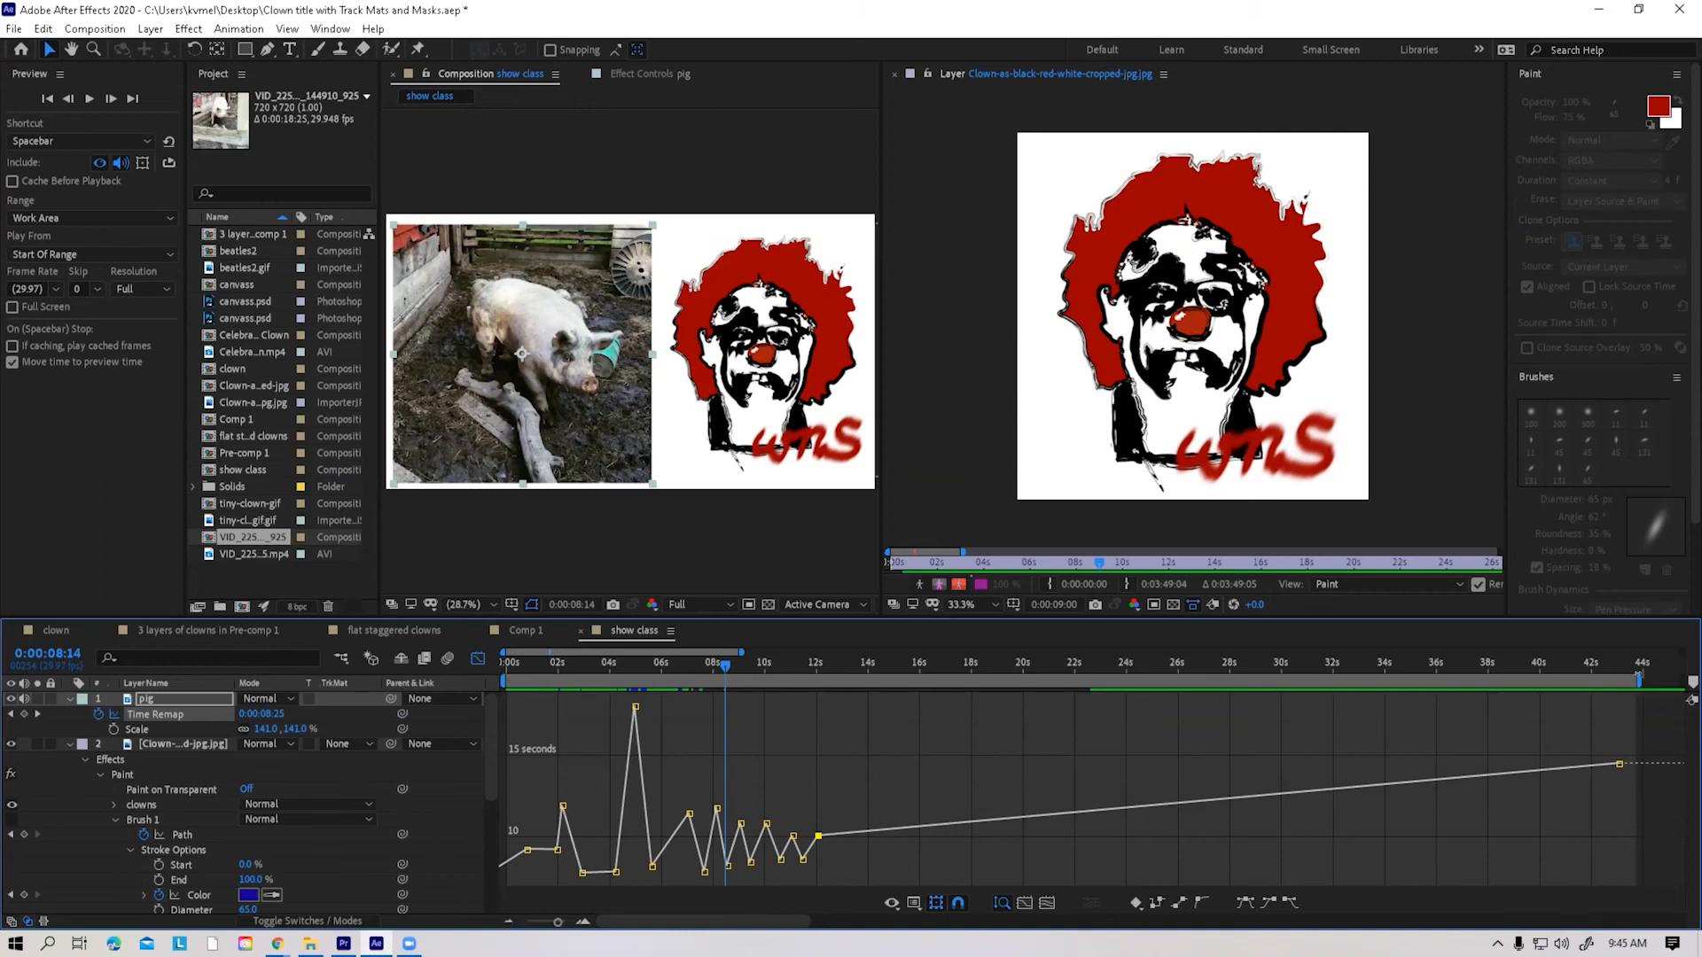
Shorten the work area to end at about 13 seconds, save the project and preview the zigzag retiming
mouse_move(1640, 681)
left_mouse_down()
mouse_move(824, 680)
mouse_move(850, 681)
left_mouse_up()
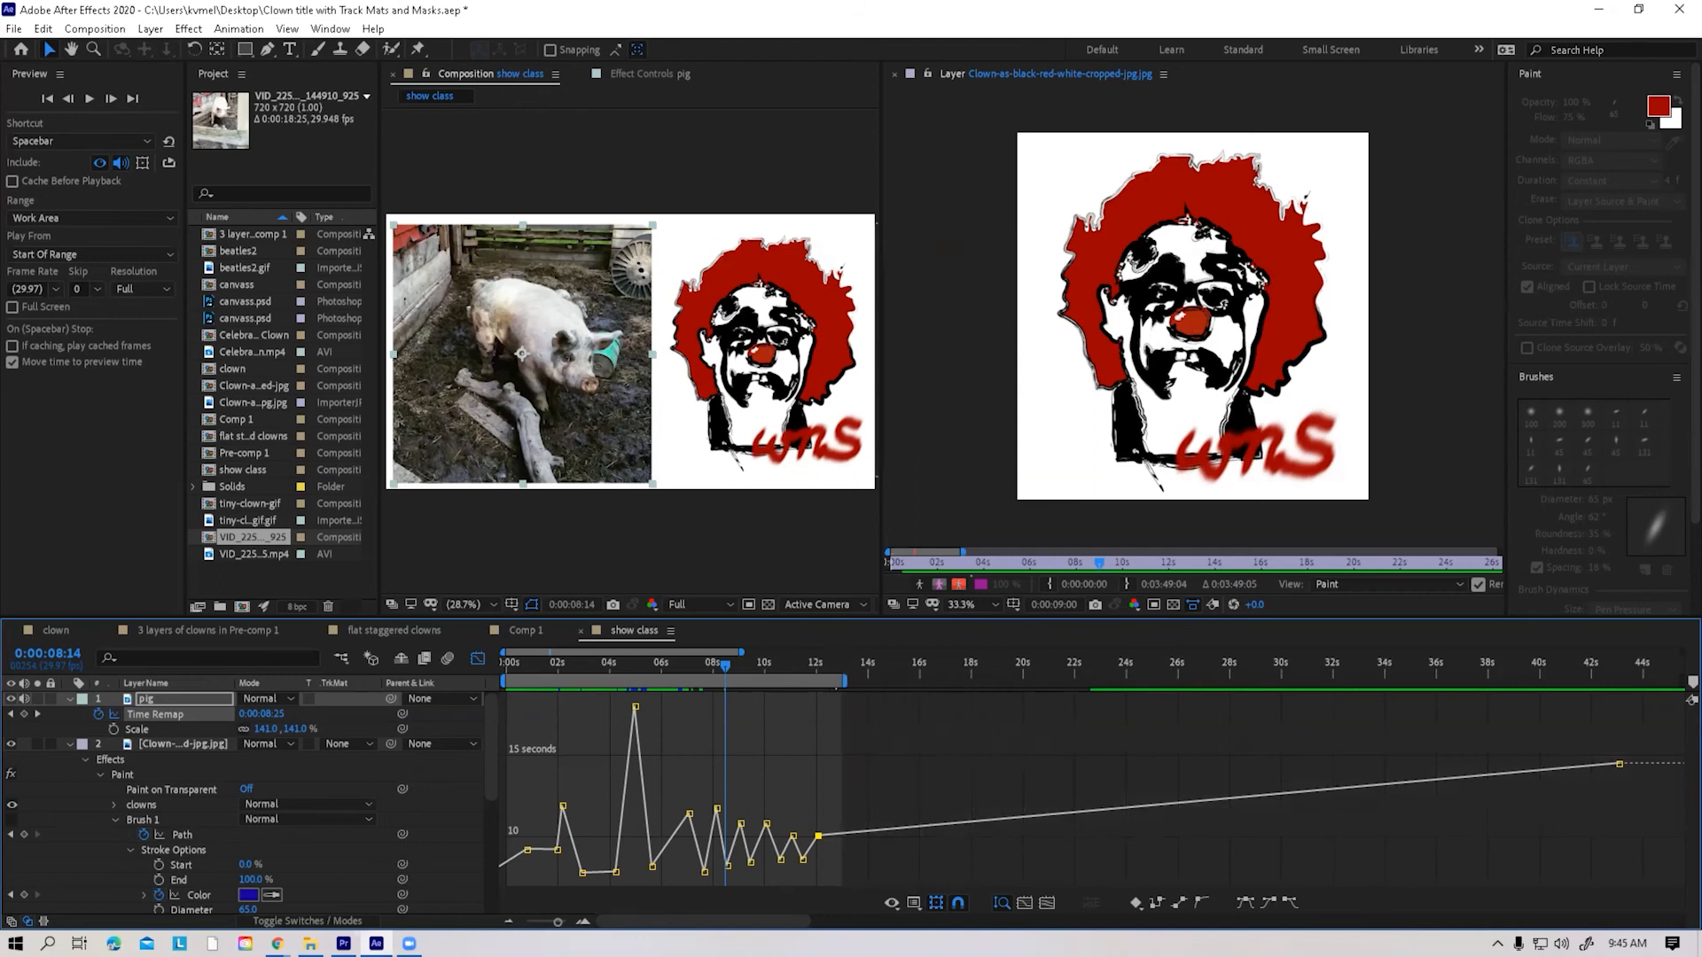
key("ctrl+s")
left_click(89, 99)
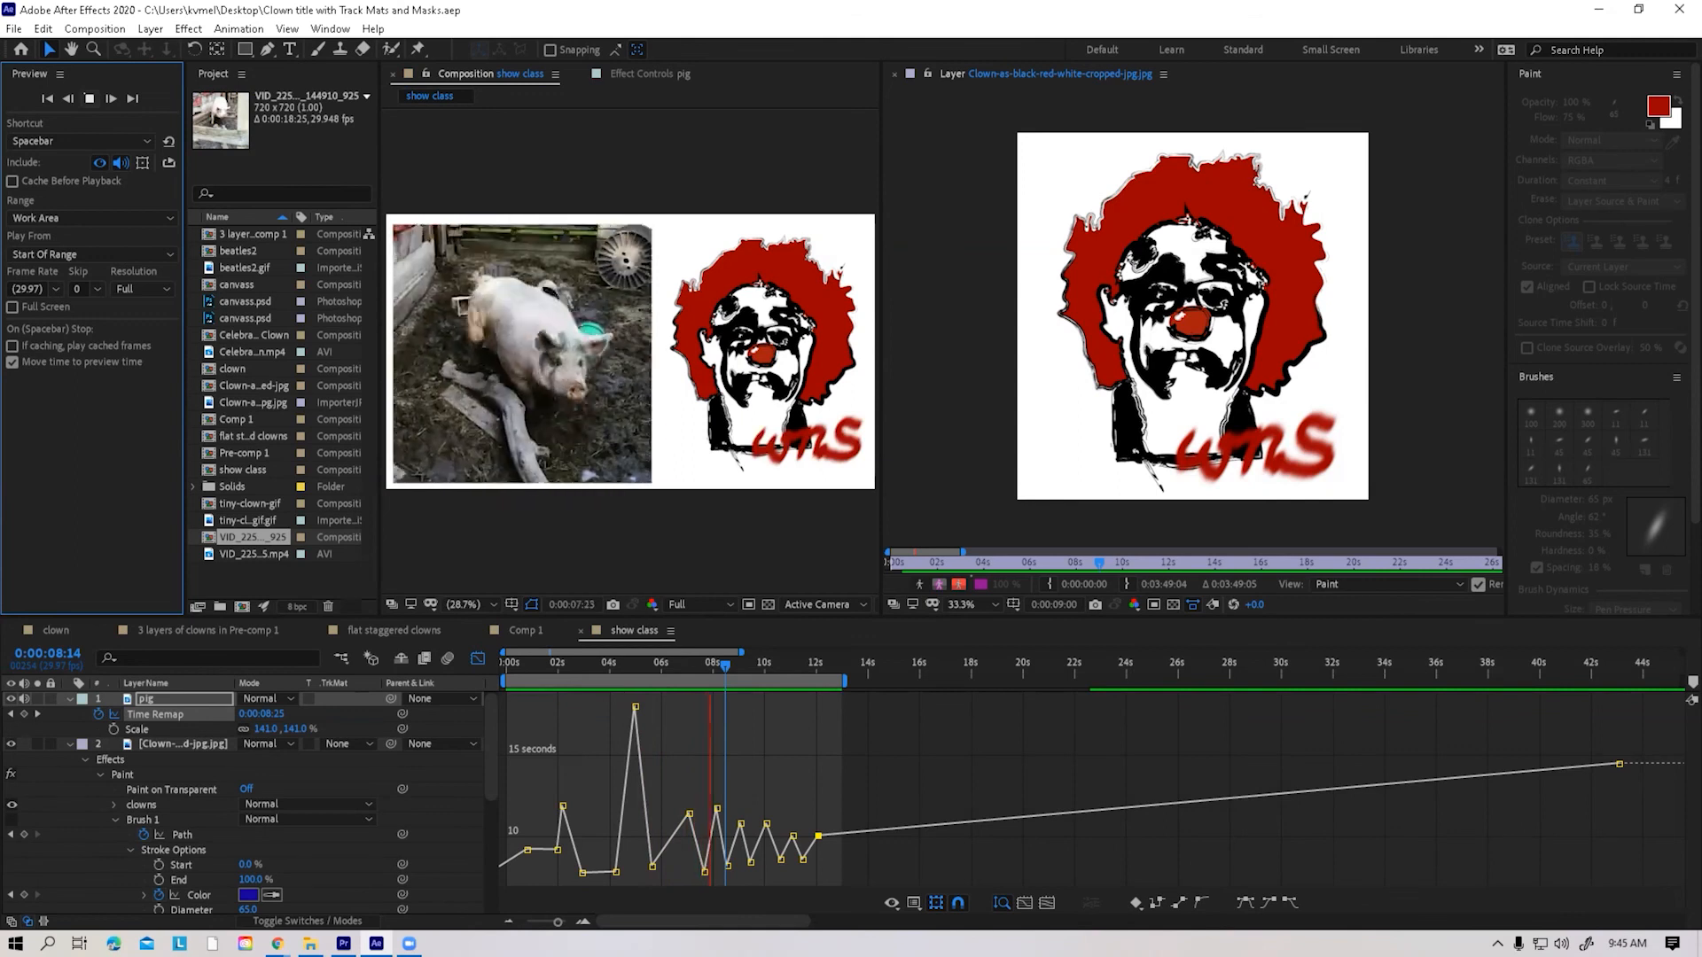
key("space")
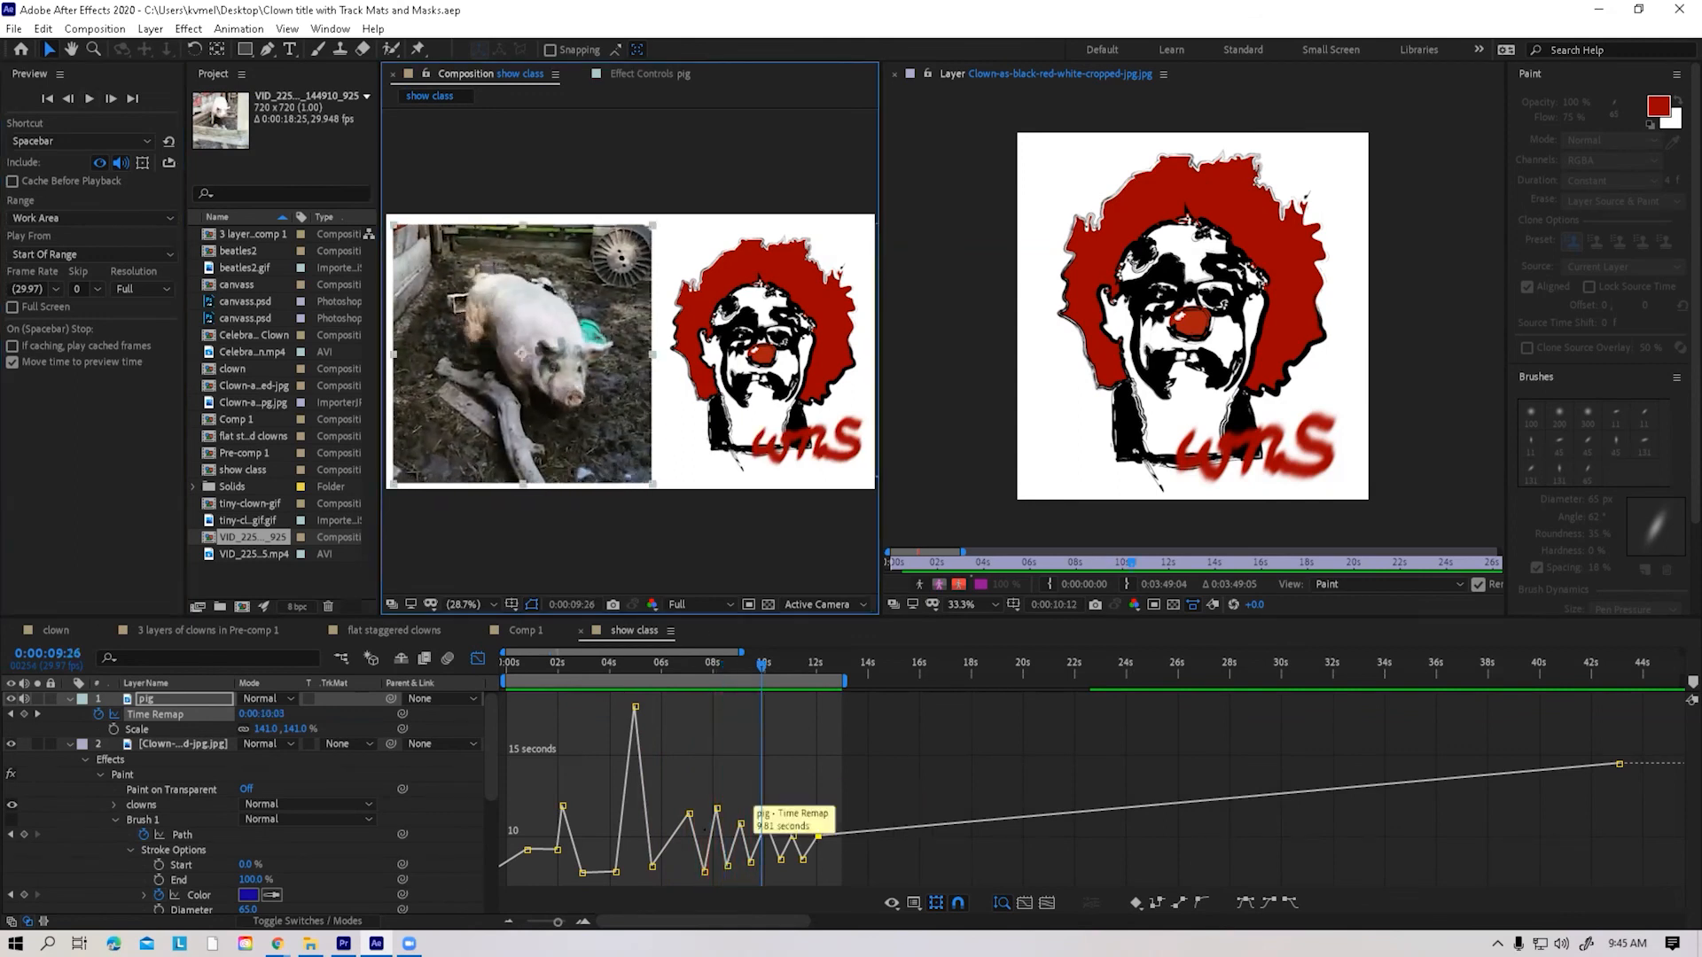
left_click(704, 872)
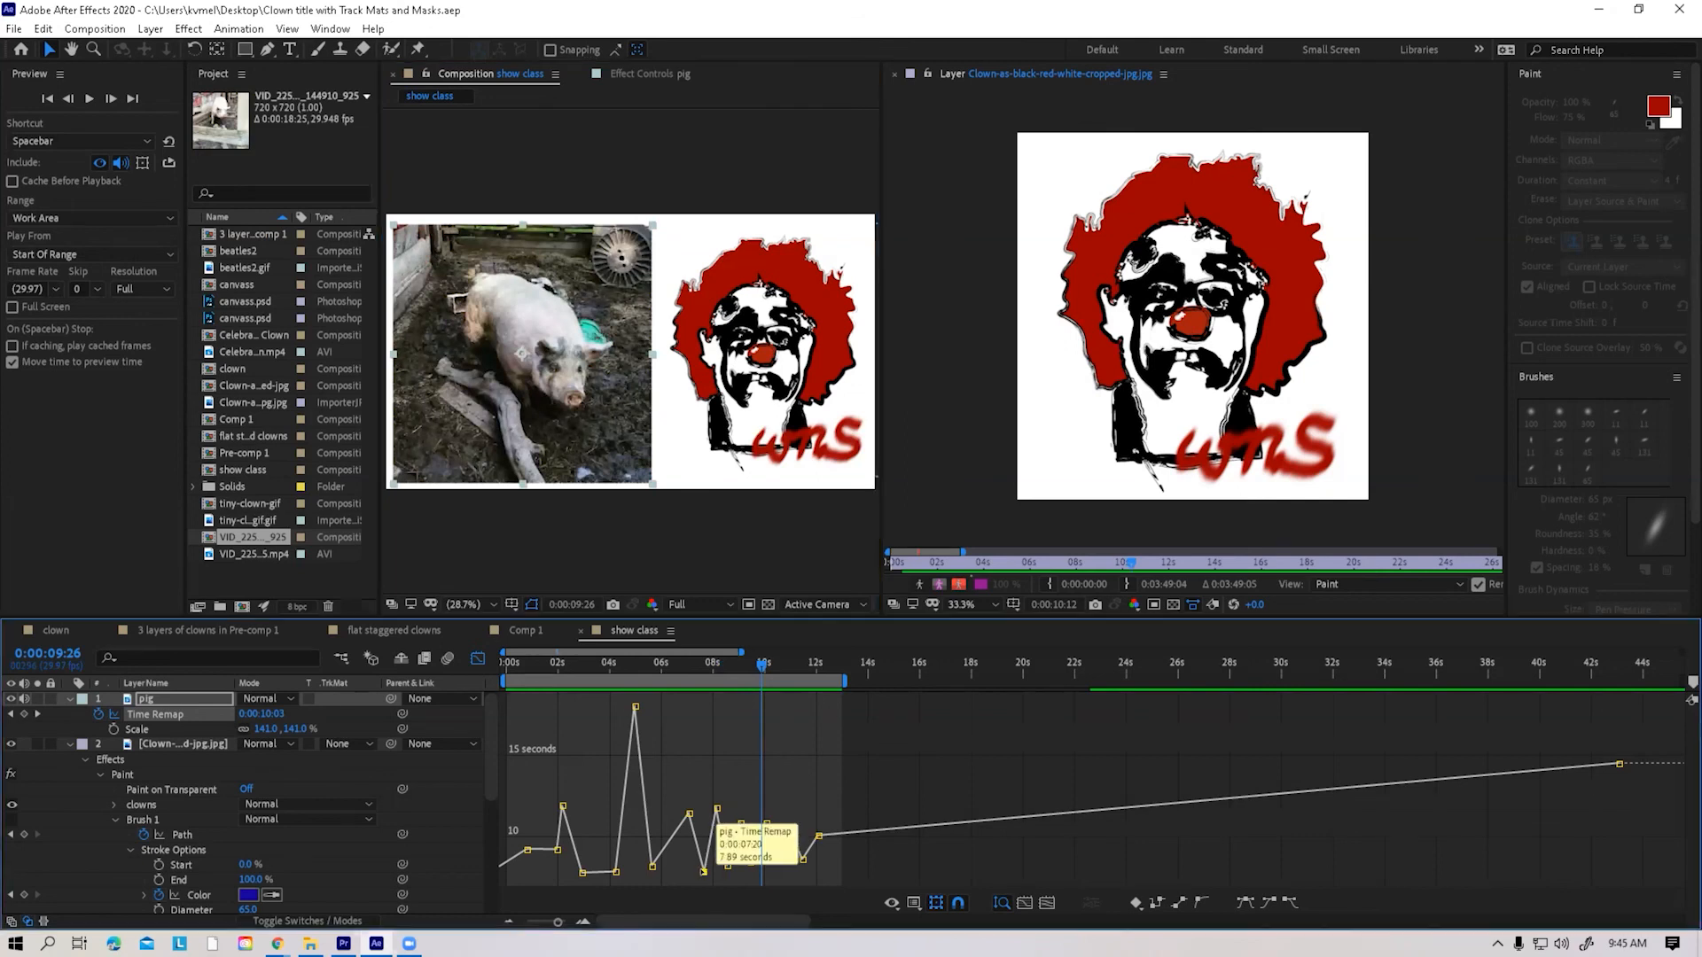
right_click(704, 871)
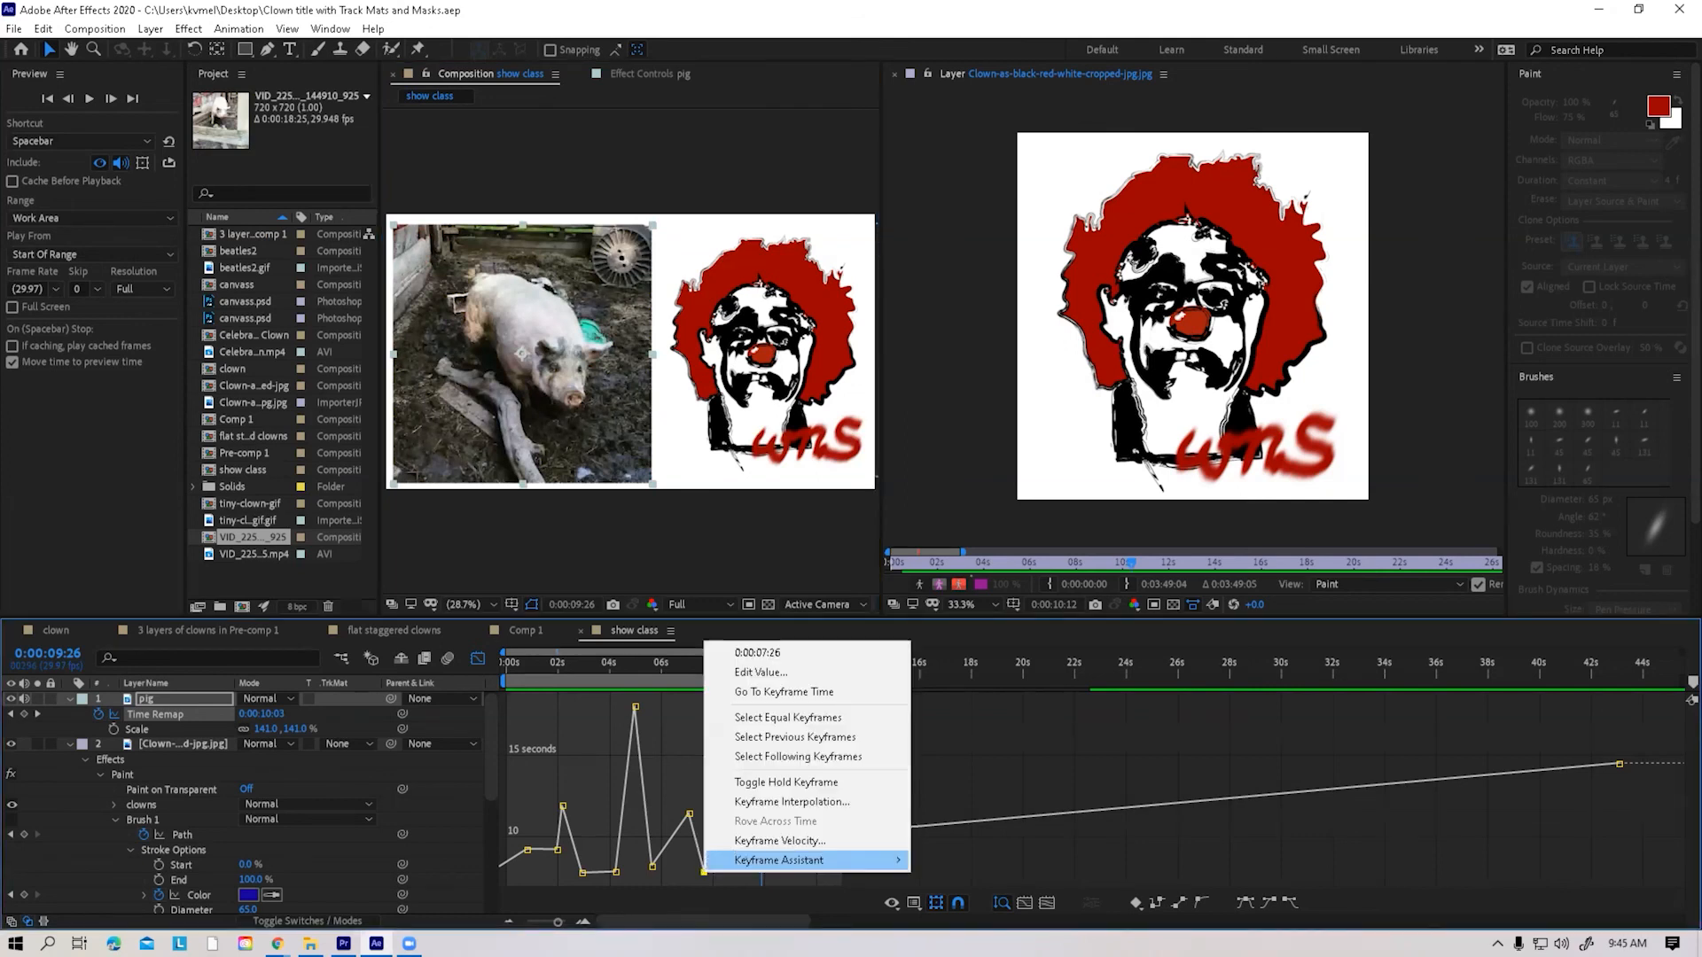
key("Escape")
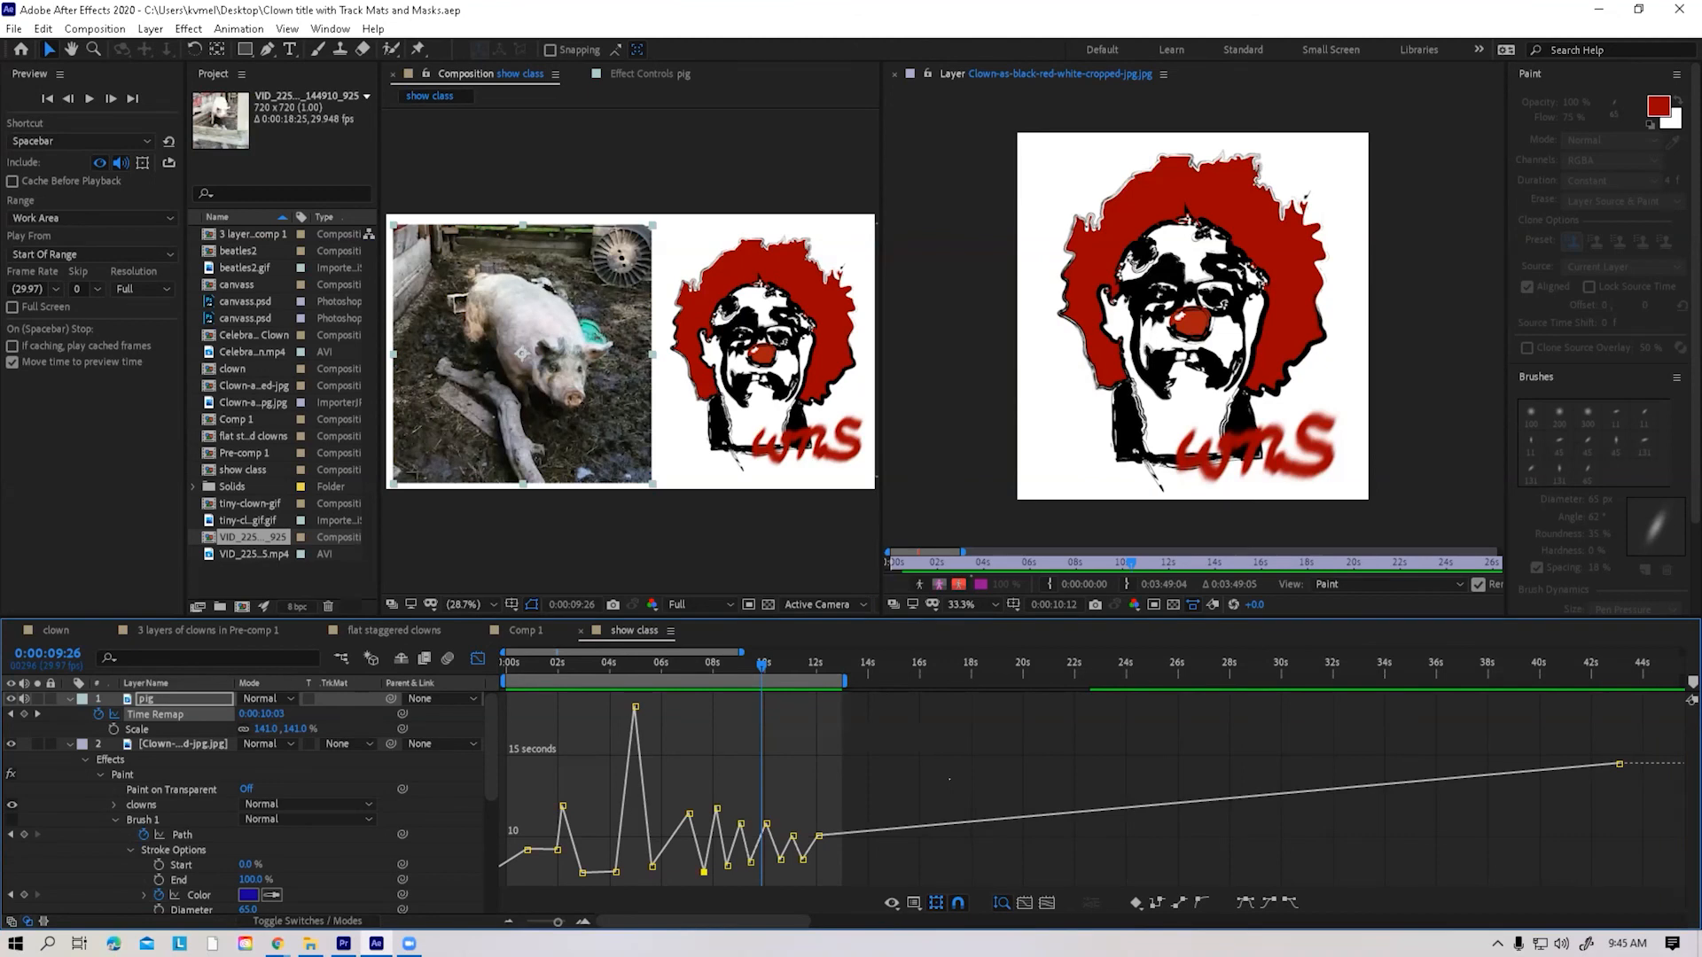